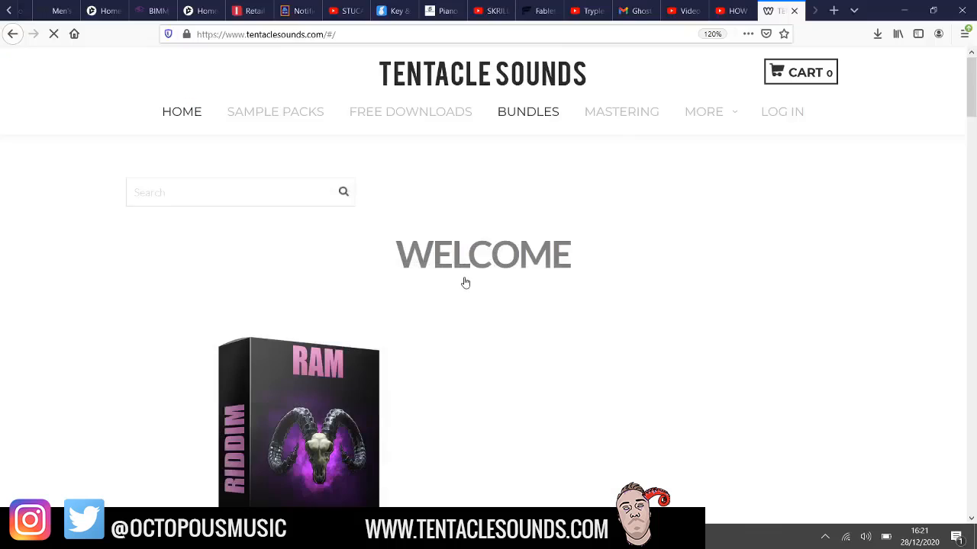
- Look through the sample packs on the Tentacle Sounds home page and the posts on the octopous MUSIC Patreon page
{"action": "scroll", "coordinate": [467, 275], "scroll_direction": "down", "scroll_amount": 10}
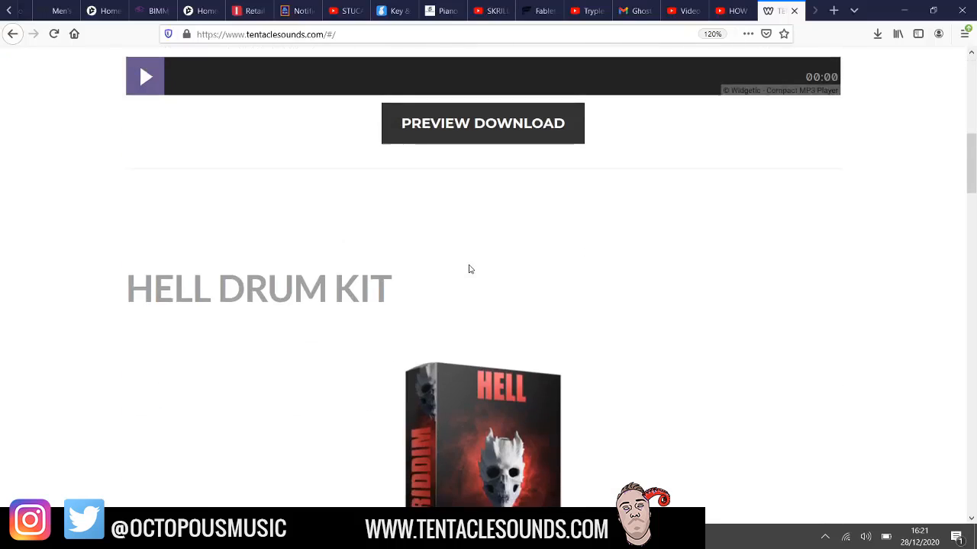
{"action": "scroll", "coordinate": [471, 268], "scroll_direction": "down", "scroll_amount": 5}
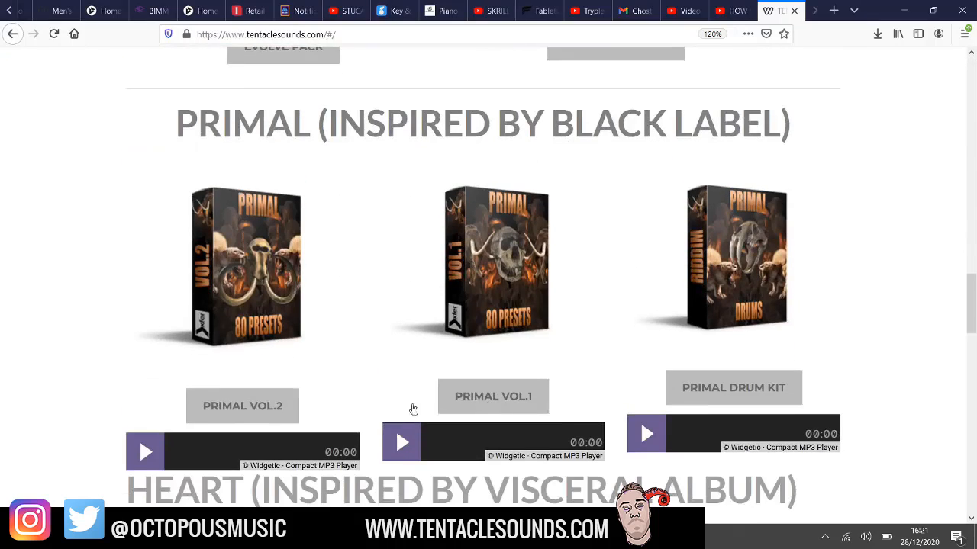
{"action": "scroll", "coordinate": [412, 410], "scroll_direction": "down", "scroll_amount": 7}
{"action": "scroll", "coordinate": [585, 290], "scroll_direction": "down", "scroll_amount": 5}
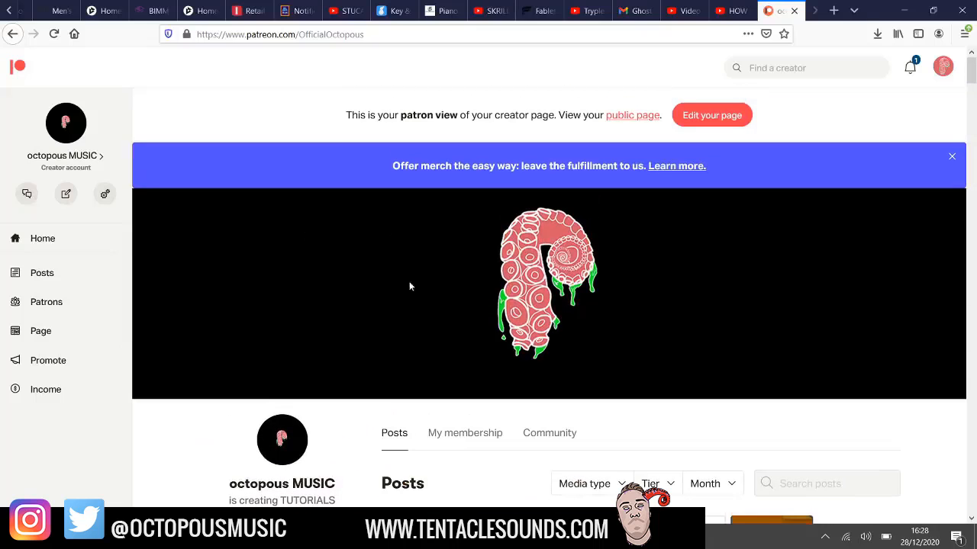
{"action": "scroll", "coordinate": [410, 286], "scroll_direction": "down", "scroll_amount": 15}
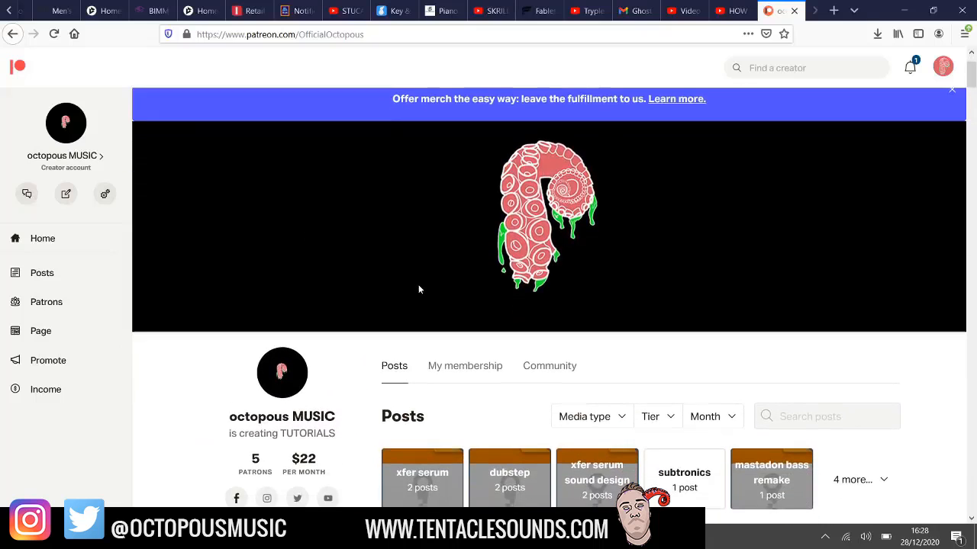
{"action": "scroll", "coordinate": [431, 336], "scroll_direction": "up", "scroll_amount": 15}
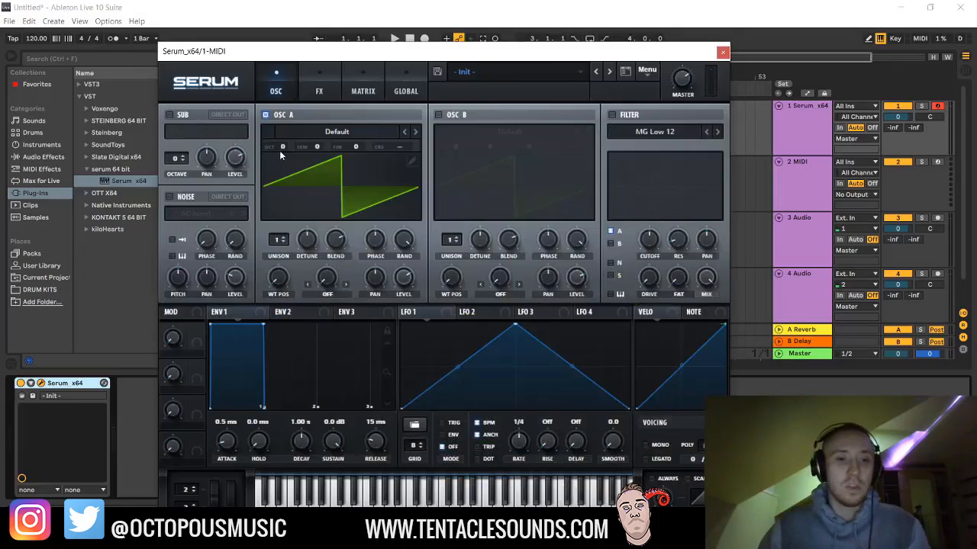
- Set oscillator A's octave to -2, enable oscillator B, and raise A's warp amount in FM (From B) mode
{"action": "left_click_drag", "start_coordinate": [280, 151], "coordinate": [279, 192]}
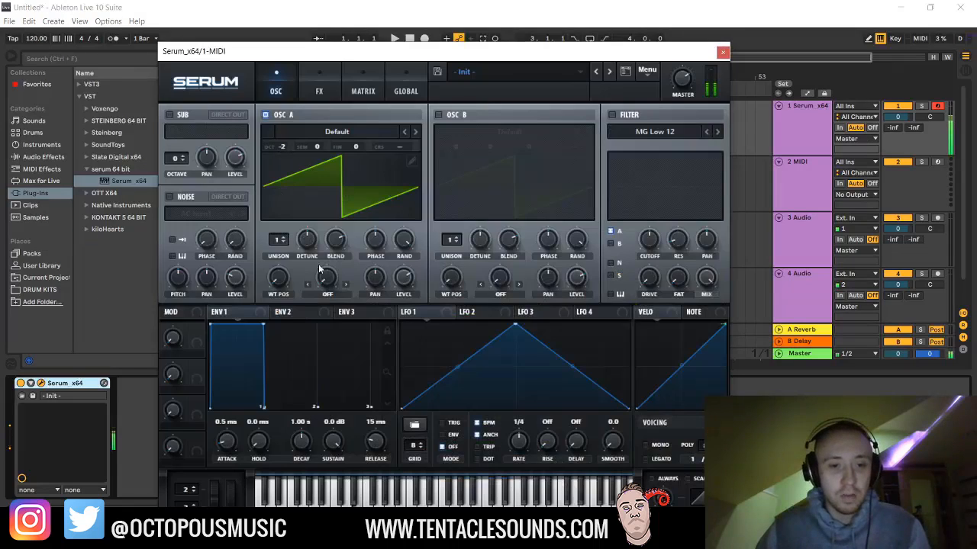
{"action": "left_click", "coordinate": [438, 115]}
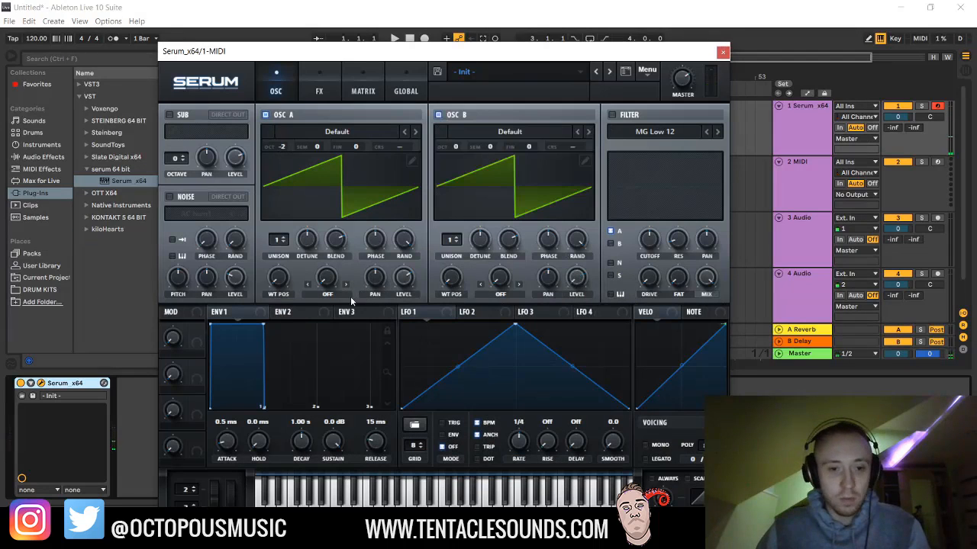
{"action": "left_click", "coordinate": [327, 293]}
{"action": "left_click", "coordinate": [348, 462]}
{"action": "left_click_drag", "start_coordinate": [328, 279], "coordinate": [338, 225]}
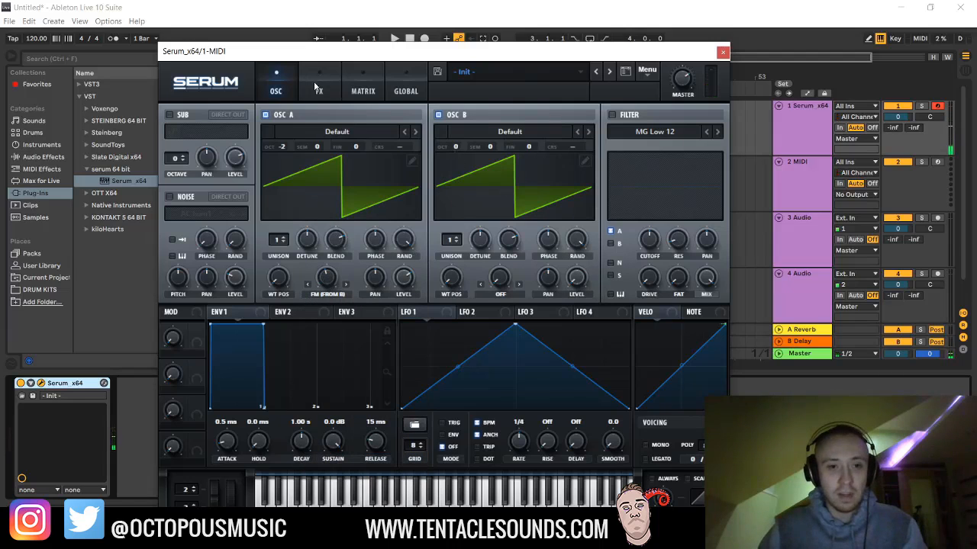
- Enable Serum's compressor effect in multiband mode and set its low band to 119%
{"action": "left_click", "coordinate": [317, 88]}
{"action": "left_click", "coordinate": [174, 231]}
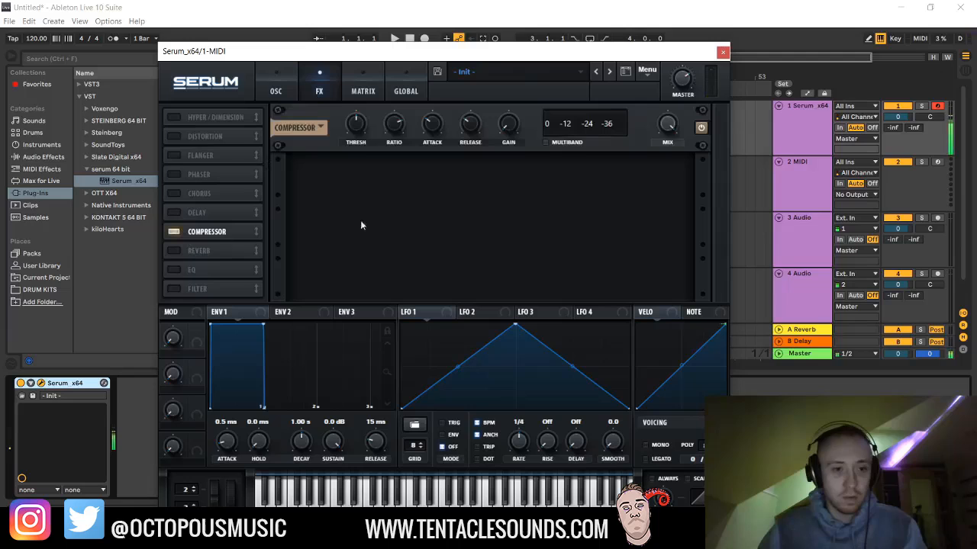
{"action": "left_click", "coordinate": [548, 143]}
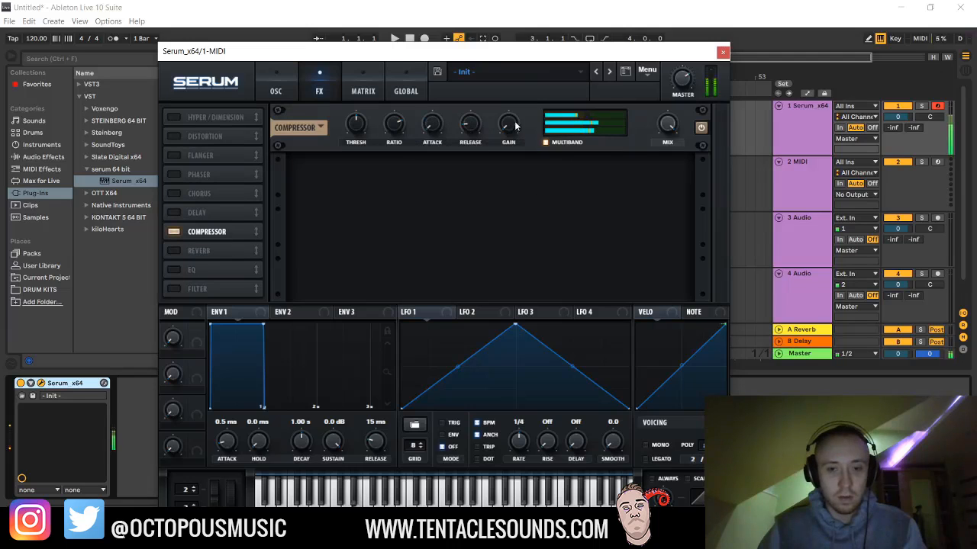
{"action": "left_click_drag", "start_coordinate": [515, 125], "coordinate": [517, 99]}
{"action": "left_click_drag", "start_coordinate": [581, 125], "coordinate": [590, 134]}
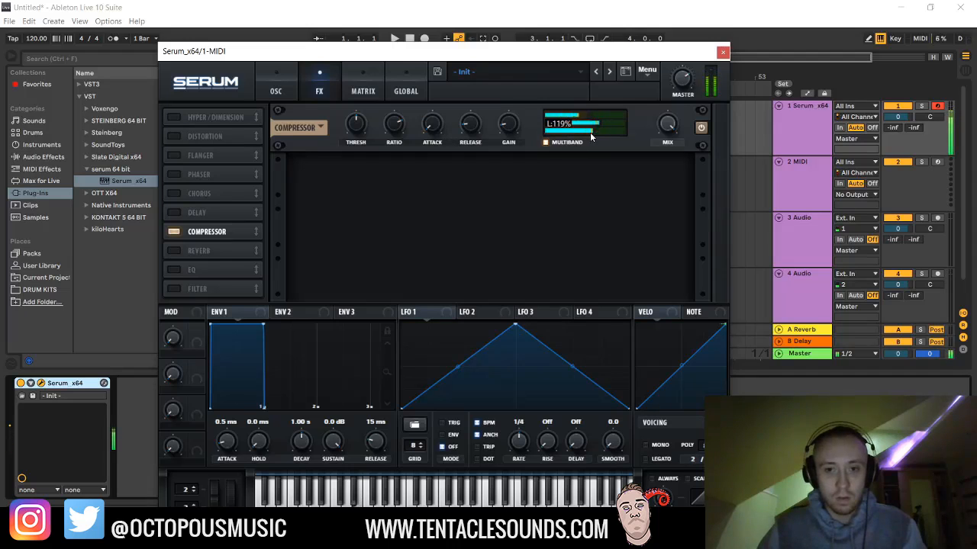
- Turn on the sub oscillator with a sine wave and set its octave to -3
{"action": "left_click", "coordinate": [275, 91]}
{"action": "left_click", "coordinate": [175, 131]}
{"action": "left_click_drag", "start_coordinate": [177, 158], "coordinate": [178, 180]}
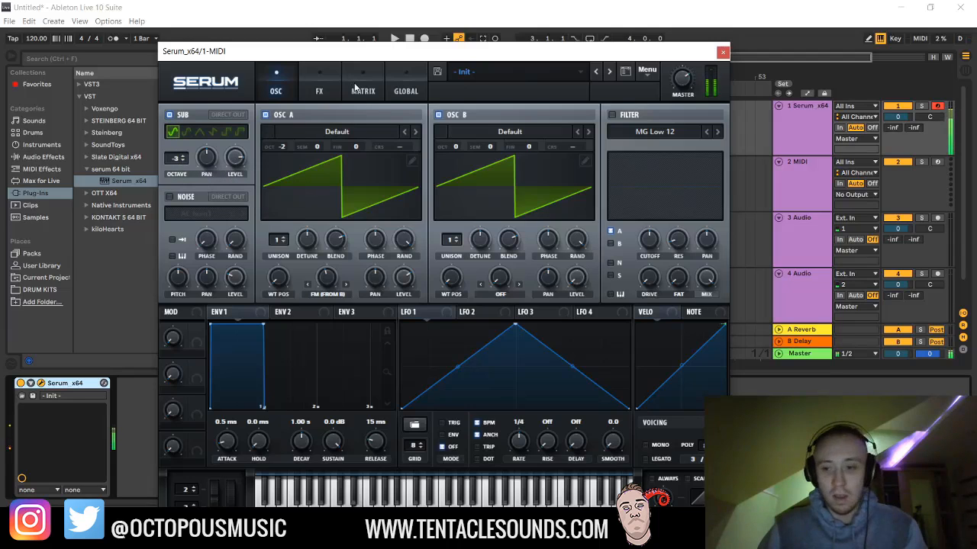
- Add the OTT compressor after Serum and set its downward compression to 65%
{"action": "left_click", "coordinate": [108, 192]}
{"action": "double_click", "coordinate": [114, 193]}
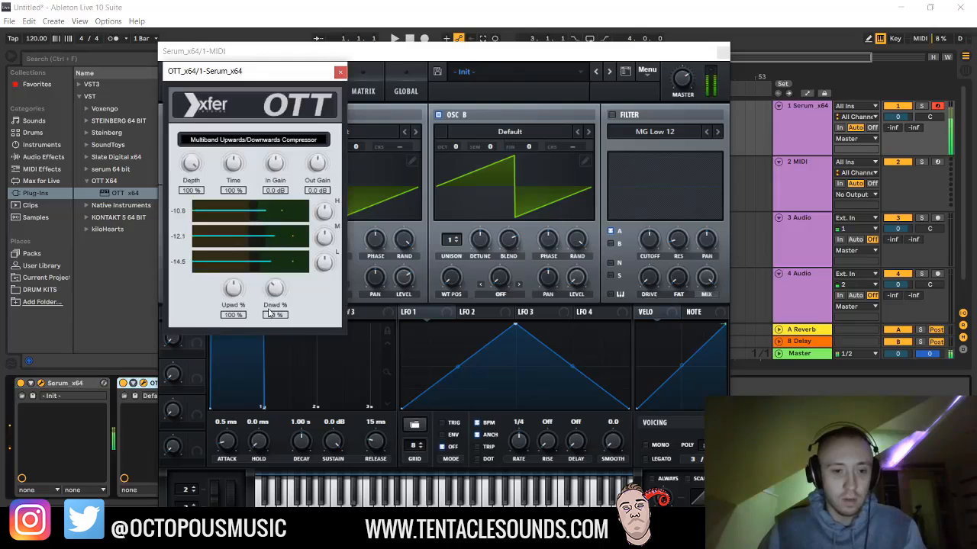
{"action": "left_click_drag", "start_coordinate": [273, 290], "coordinate": [274, 313]}
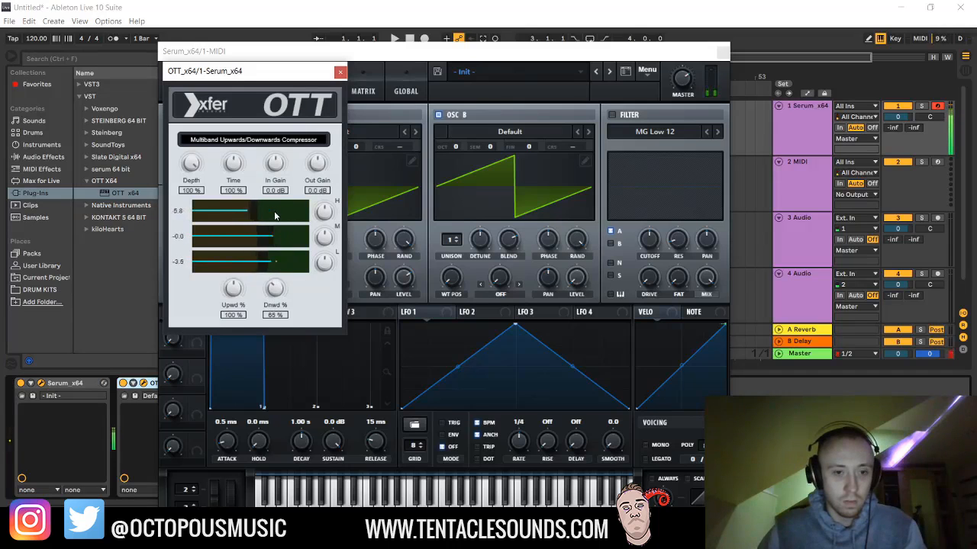
{"action": "left_click", "coordinate": [340, 71]}
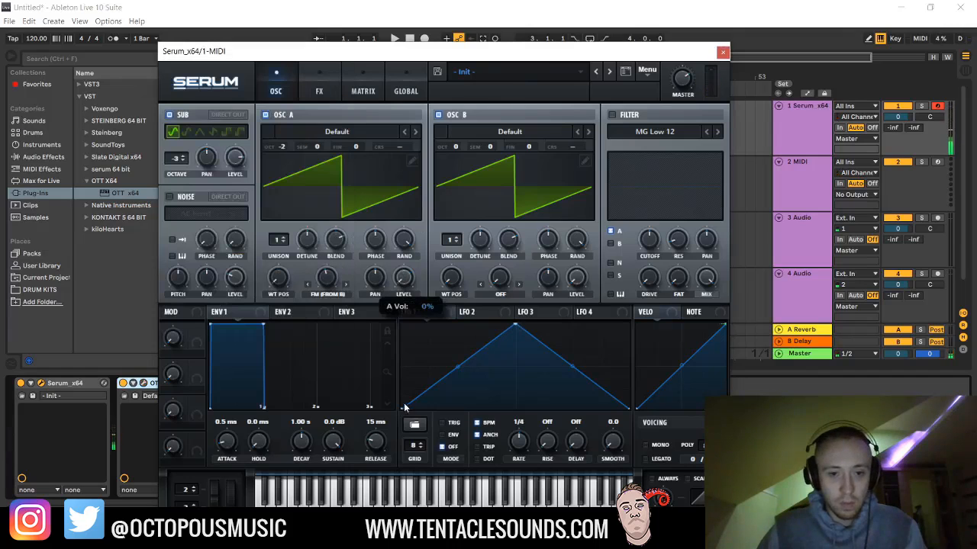
- Modulate oscillator A's level from zero with LFO 1 in envelope mode, shaped as an early peak with a rounded fall to the midpoint
{"action": "left_click_drag", "start_coordinate": [515, 325], "coordinate": [402, 277]}
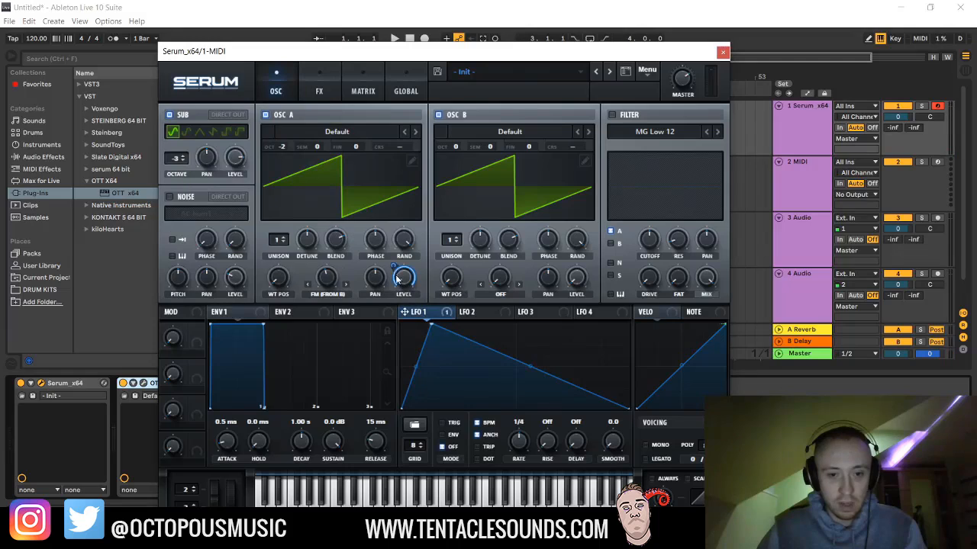
{"action": "double_click", "coordinate": [495, 380]}
{"action": "left_click_drag", "start_coordinate": [495, 380], "coordinate": [520, 410]}
{"action": "left_click", "coordinate": [449, 434]}
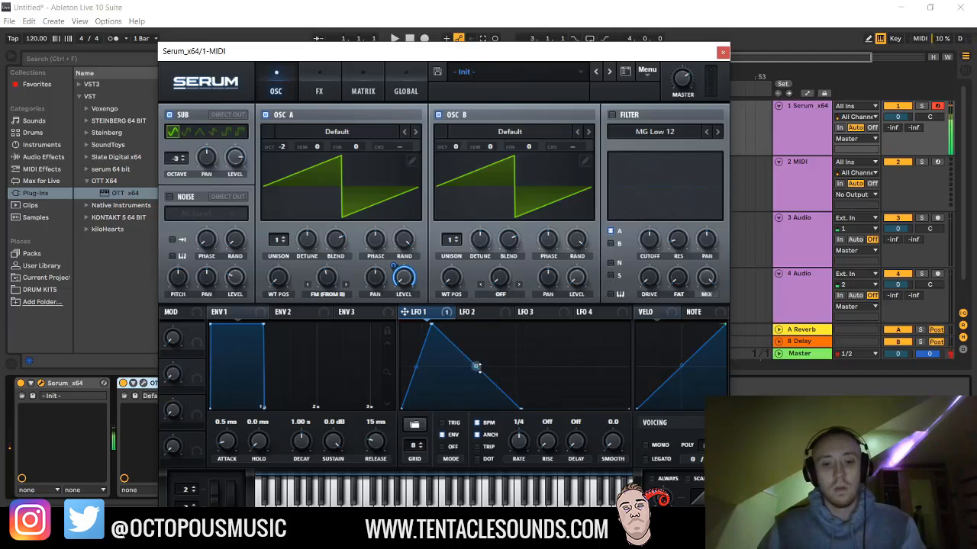
{"action": "left_click_drag", "start_coordinate": [476, 367], "coordinate": [480, 364]}
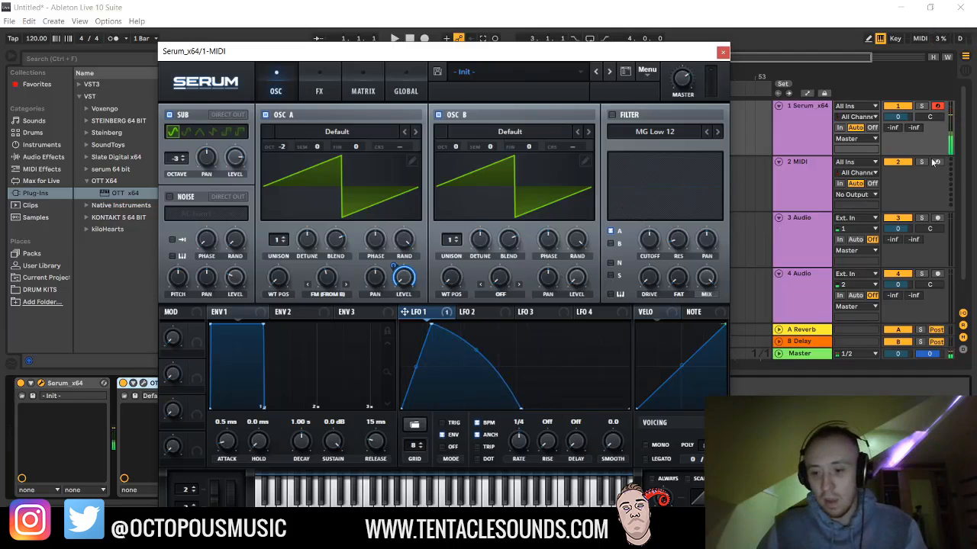
- Check the master level in the Session view mixer and lower the Serum track's volume to -4.2 dB
{"action": "left_click", "coordinate": [963, 71]}
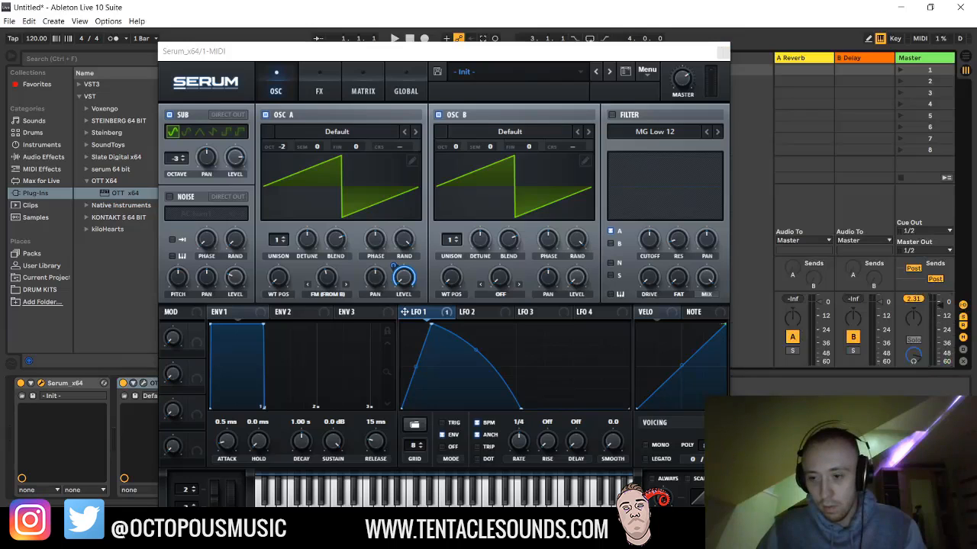
{"action": "left_click", "coordinate": [967, 59]}
{"action": "left_click_drag", "start_coordinate": [898, 117], "coordinate": [898, 123]}
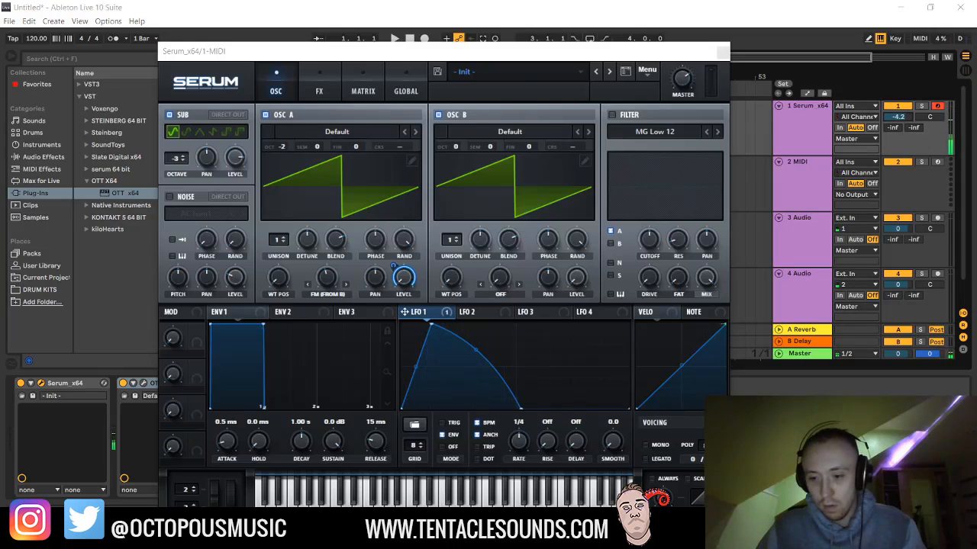
- Try three unison voices on Serum's oscillator A
{"action": "left_click", "coordinate": [624, 48]}
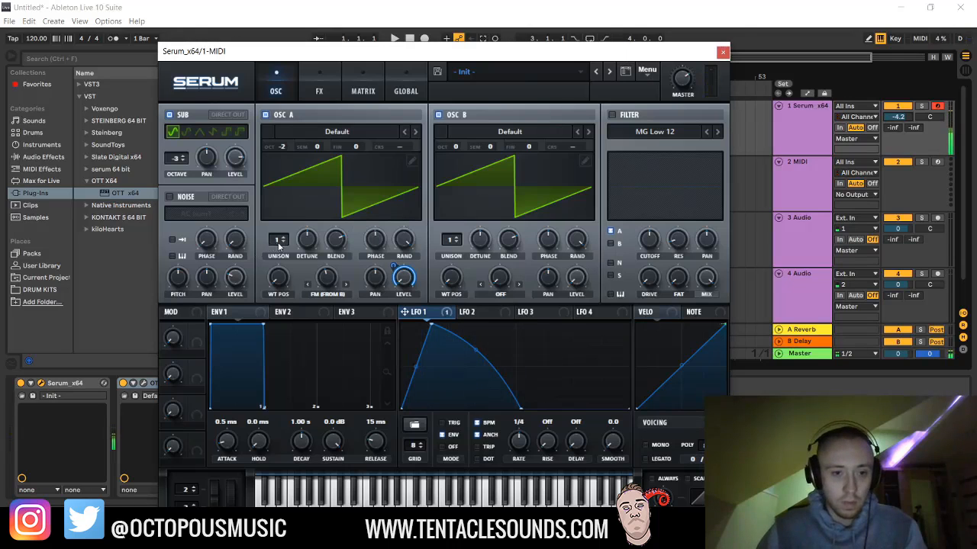
{"action": "mouse_move", "coordinate": [280, 246]}
{"action": "left_mouse_down"}
{"action": "mouse_move", "coordinate": [285, 214]}
{"action": "mouse_move", "coordinate": [283, 241]}
{"action": "left_mouse_up"}
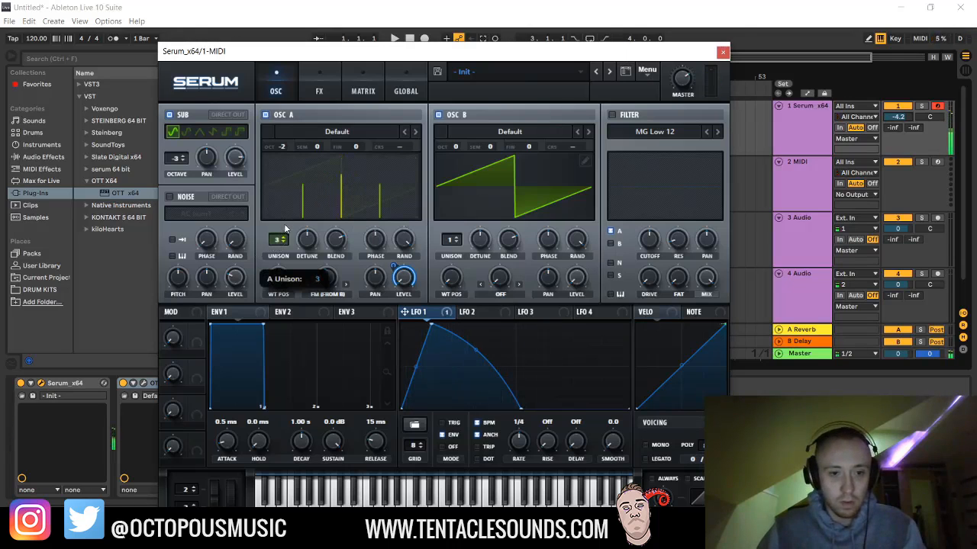
- Enable the MG Low 12 filter on oscillator A and raise its resonance
{"action": "left_click", "coordinate": [611, 115]}
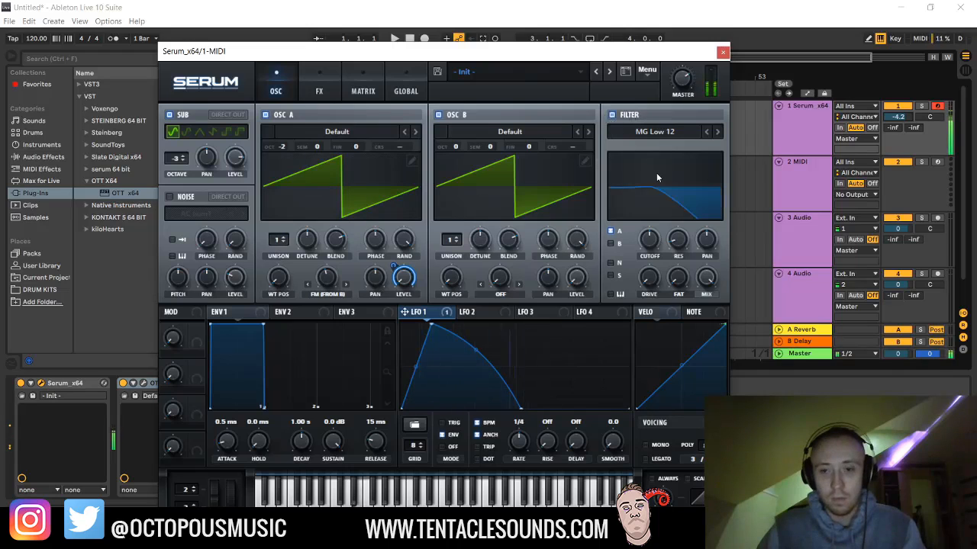
{"action": "left_click_drag", "start_coordinate": [653, 241], "coordinate": [677, 213]}
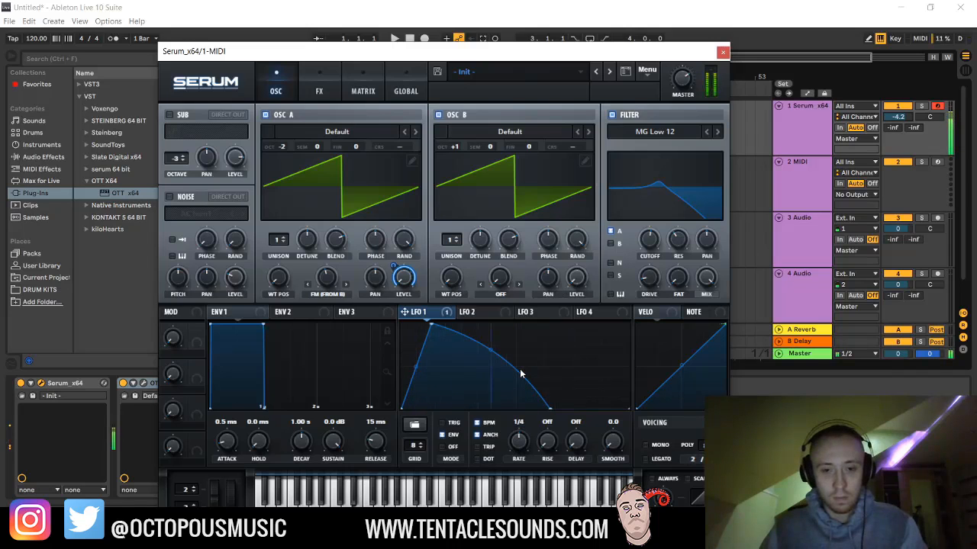
- Try the Mirror warp mode on oscillator B
{"action": "left_click", "coordinate": [500, 296]}
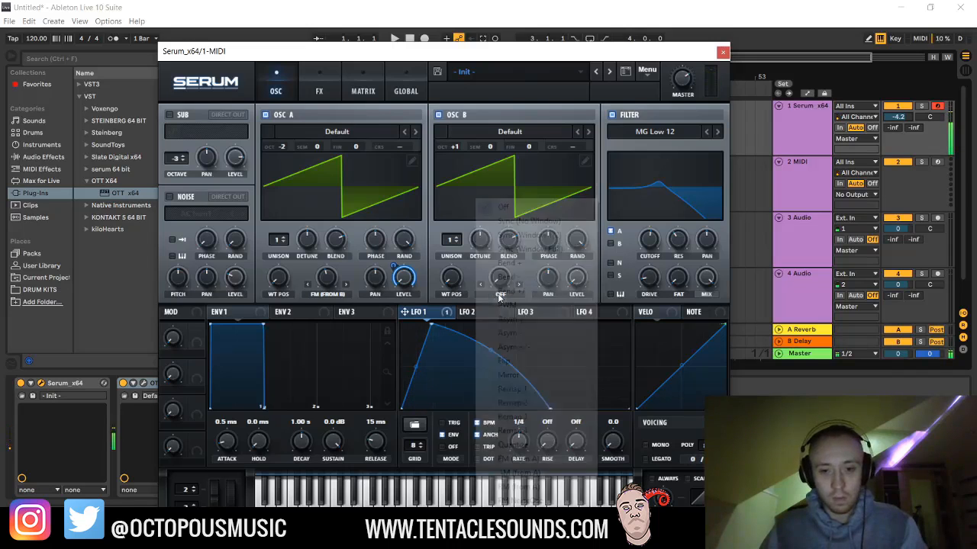
{"action": "left_click", "coordinate": [508, 375]}
{"action": "mouse_move", "coordinate": [500, 278]}
{"action": "left_mouse_down"}
{"action": "mouse_move", "coordinate": [526, 198]}
{"action": "mouse_move", "coordinate": [513, 288]}
{"action": "left_mouse_up"}
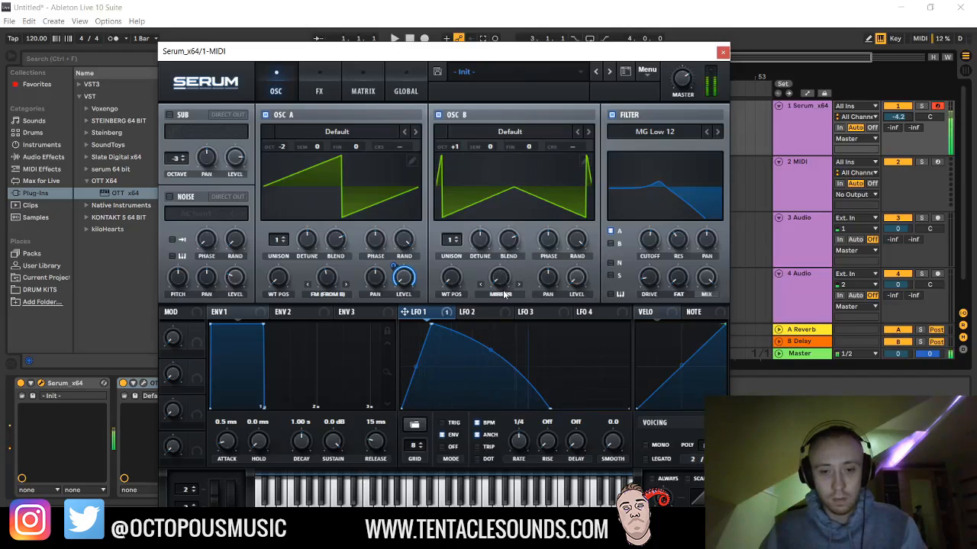
- Set oscillator B's warp mode to Sync and adjust its warp amount
{"action": "left_click", "coordinate": [504, 295]}
{"action": "left_click", "coordinate": [519, 220]}
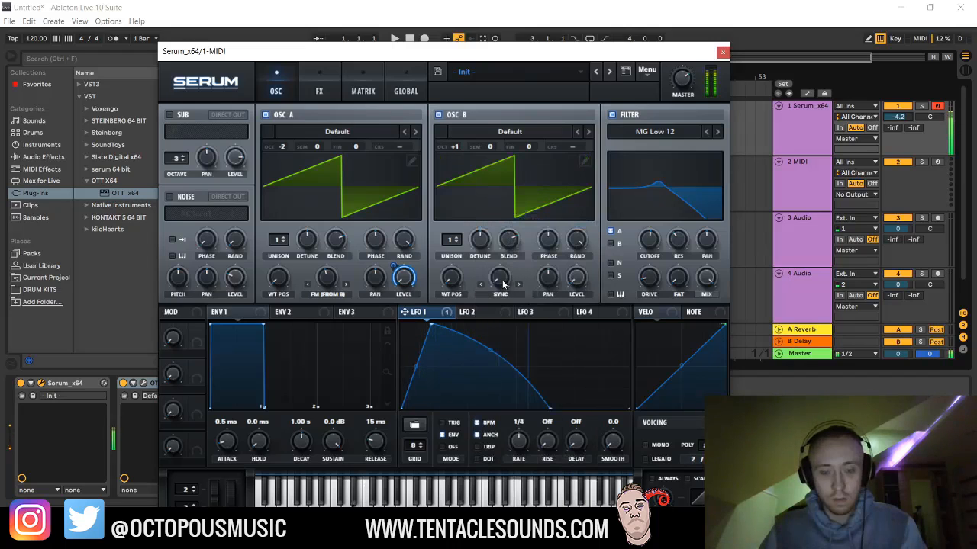
{"action": "left_click_drag", "start_coordinate": [503, 284], "coordinate": [506, 276]}
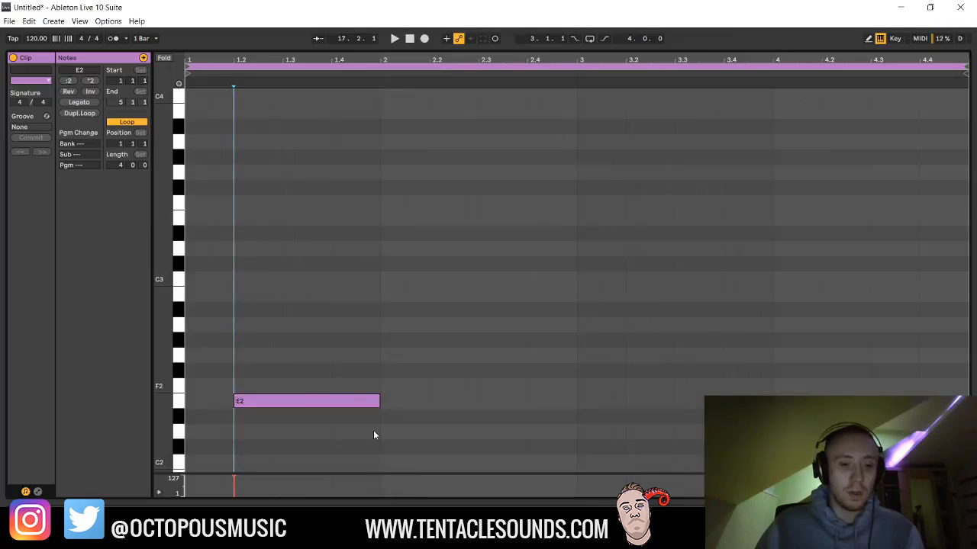
- Move the E2 note earlier in the Serum MIDI clip and audition the clip
{"action": "left_click_drag", "start_coordinate": [350, 404], "coordinate": [327, 404]}
{"action": "key", "text": "space"}
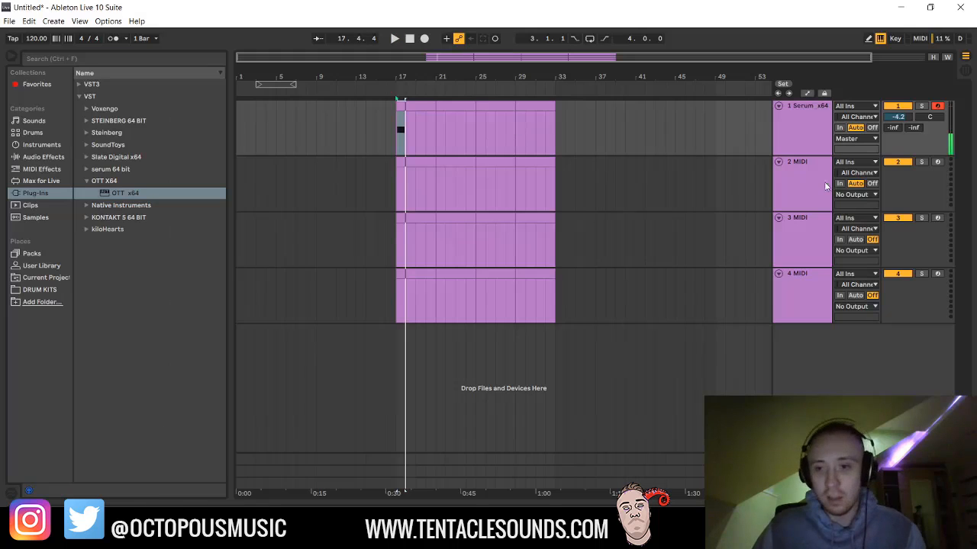
- Load an empty Drum Rack onto MIDI track 2 and another onto MIDI track 3
{"action": "left_click", "coordinate": [797, 187]}
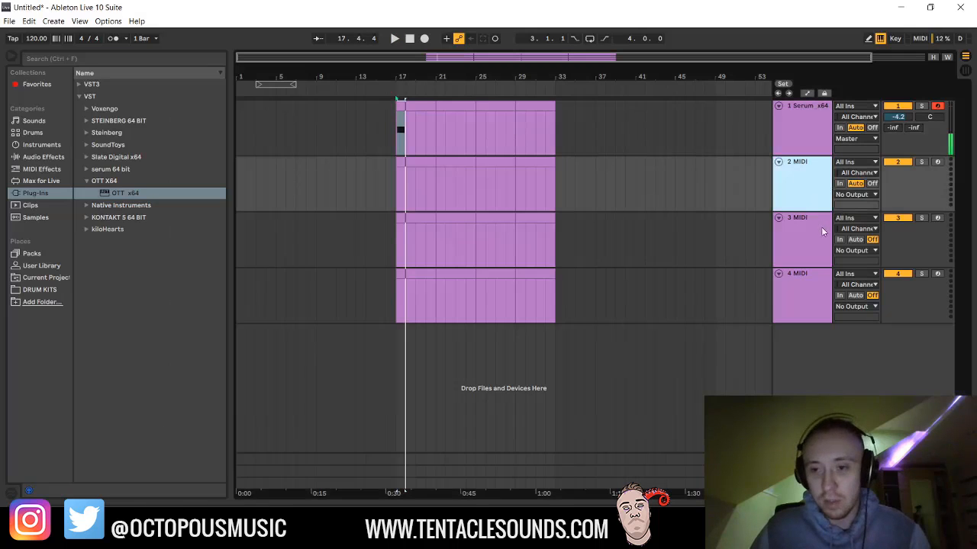
{"action": "left_click", "coordinate": [793, 252]}
{"action": "left_click", "coordinate": [799, 175]}
{"action": "key", "text": "shift+Tab"}
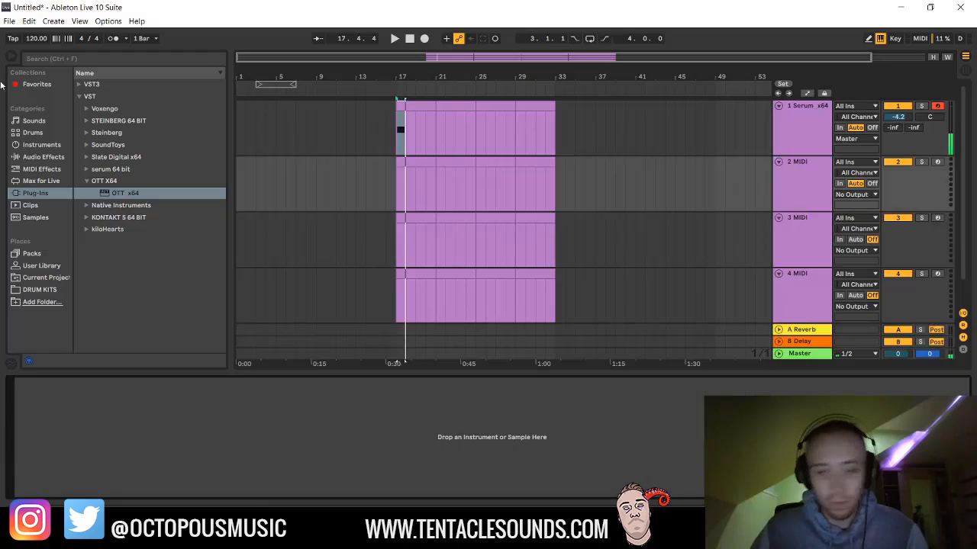
{"action": "left_click", "coordinate": [32, 133]}
{"action": "left_click_drag", "start_coordinate": [113, 96], "coordinate": [203, 451]}
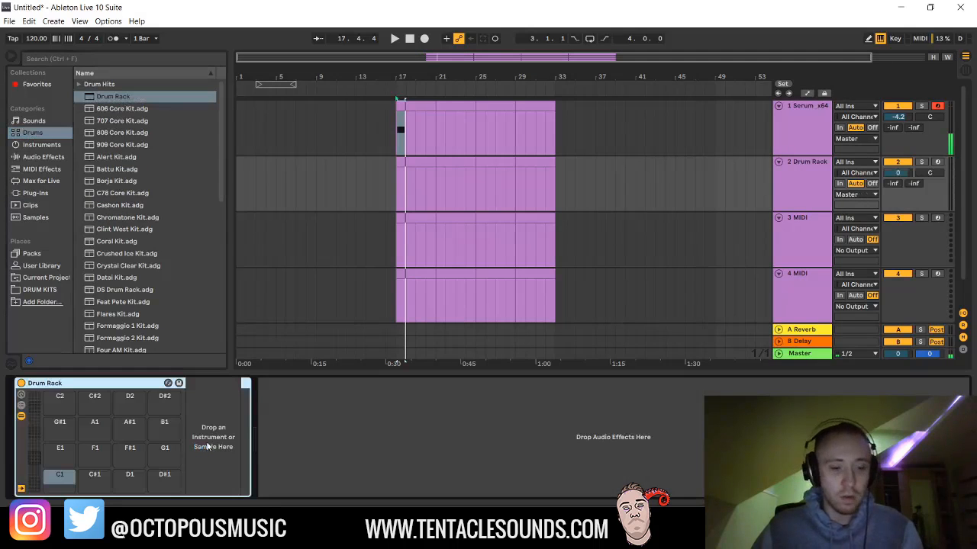
{"action": "left_click", "coordinate": [787, 244]}
{"action": "double_click", "coordinate": [114, 96]}
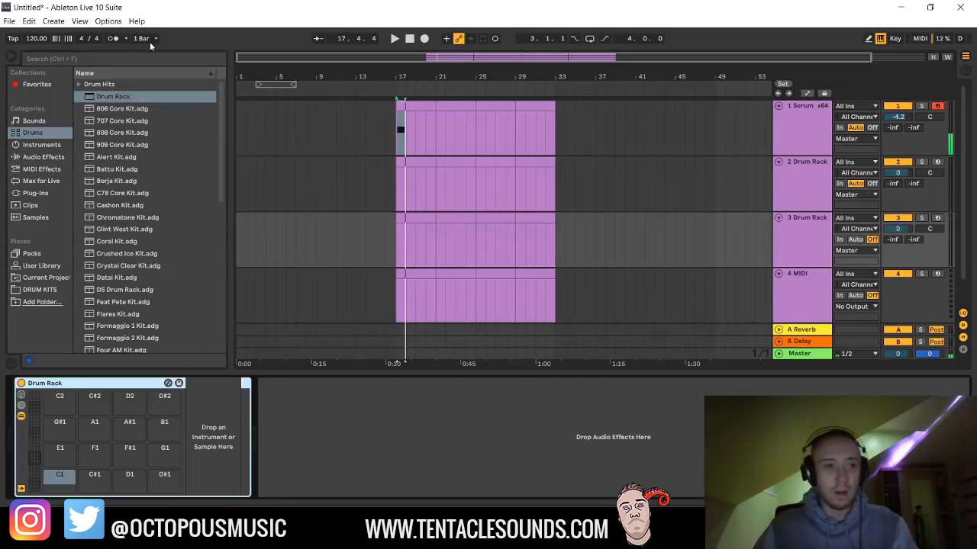
- Set the project tempo to 140 BPM and play the Serum clip at that tempo
{"action": "left_click_drag", "start_coordinate": [36, 40], "coordinate": [37, 25]}
{"action": "key", "text": "space"}
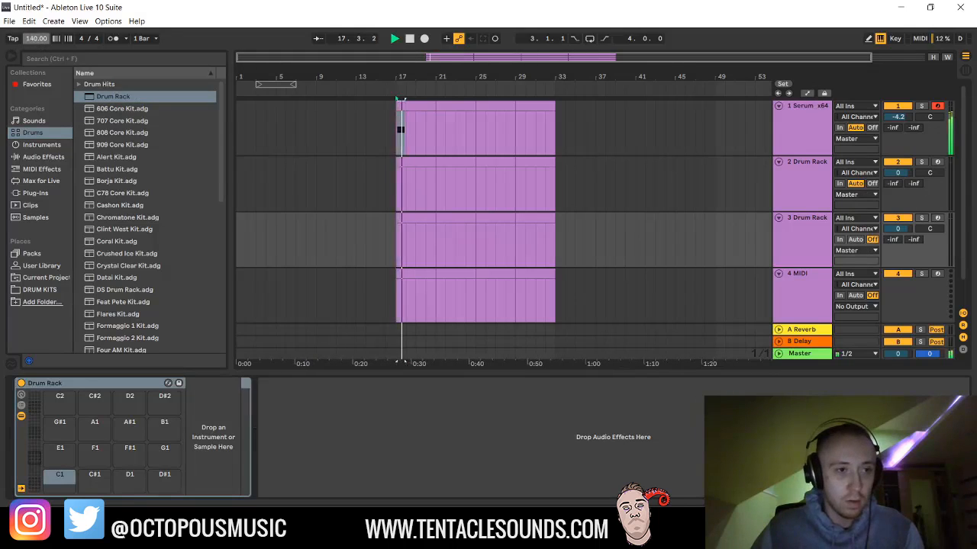
{"action": "key", "text": "space"}
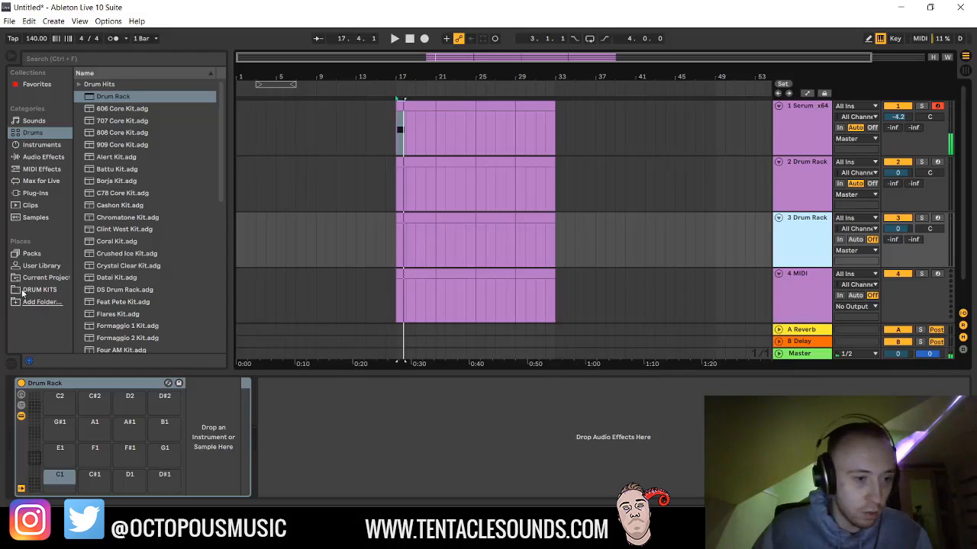
- Browse the DRUM KITS place to the White Gold Drum Kit under TRAP and audition Kick (4).wav from its Kicks folder
{"action": "left_click", "coordinate": [24, 290]}
{"action": "scroll", "coordinate": [115, 160], "scroll_direction": "up", "scroll_amount": 5}
{"action": "left_click", "coordinate": [85, 125]}
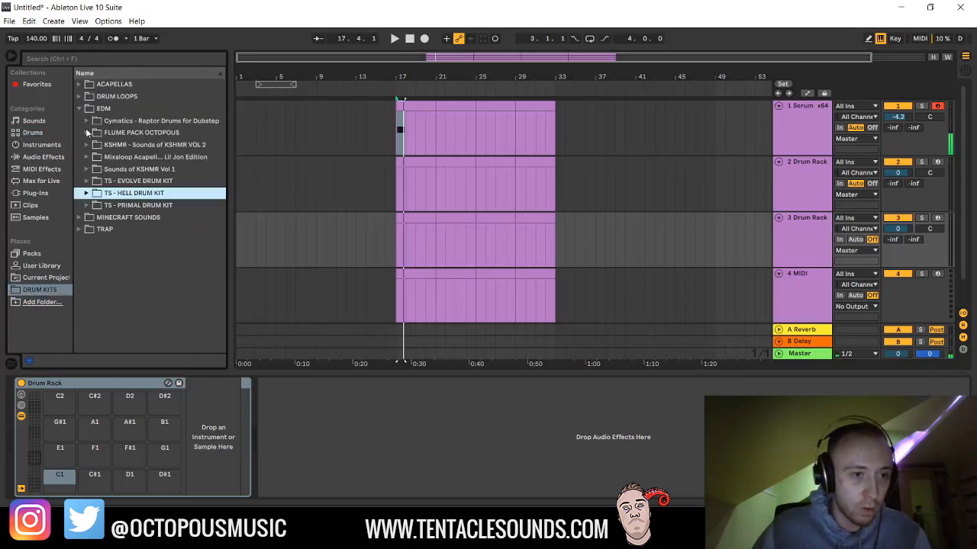
{"action": "left_click", "coordinate": [103, 230]}
{"action": "scroll", "coordinate": [123, 270], "scroll_direction": "down", "scroll_amount": 2}
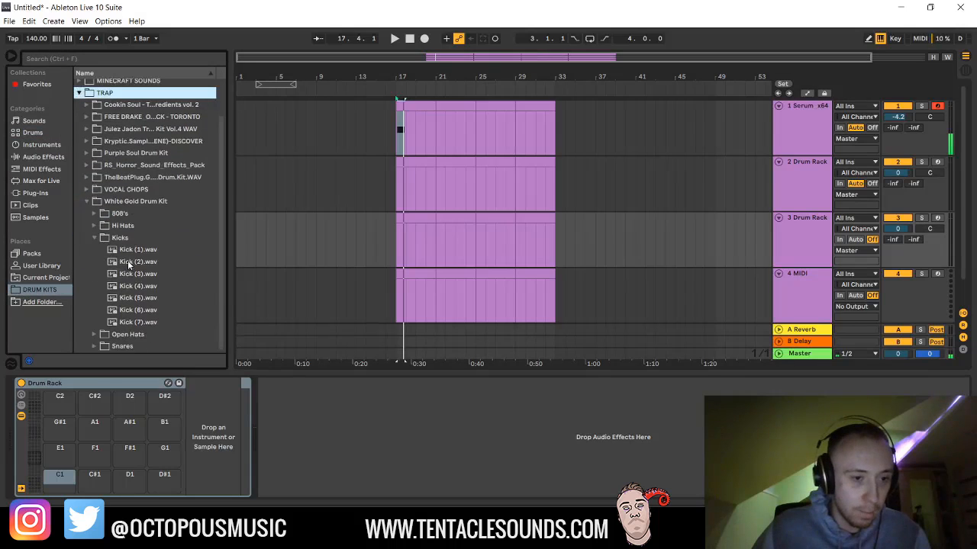
{"action": "left_click", "coordinate": [124, 288]}
{"action": "key", "text": "space"}
{"action": "left_click", "coordinate": [97, 238]}
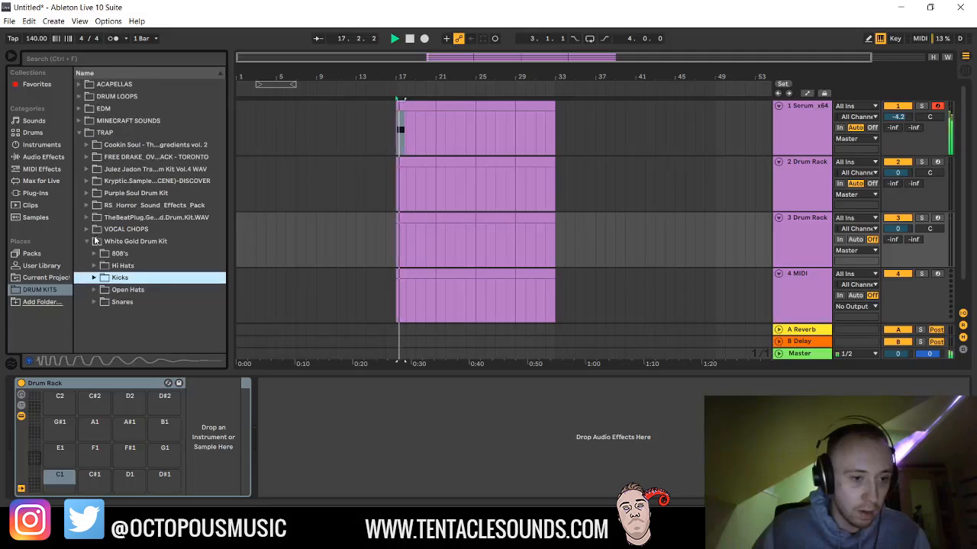
- Audition samples in the kit's Snares folder and load Snare (4).wav onto the C#2 pad of track 3's Drum Rack
{"action": "left_click", "coordinate": [120, 302]}
{"action": "scroll", "coordinate": [122, 297], "scroll_direction": "down", "scroll_amount": 3}
{"action": "left_click", "coordinate": [133, 286]}
{"action": "left_click", "coordinate": [133, 309]}
{"action": "left_click", "coordinate": [133, 263]}
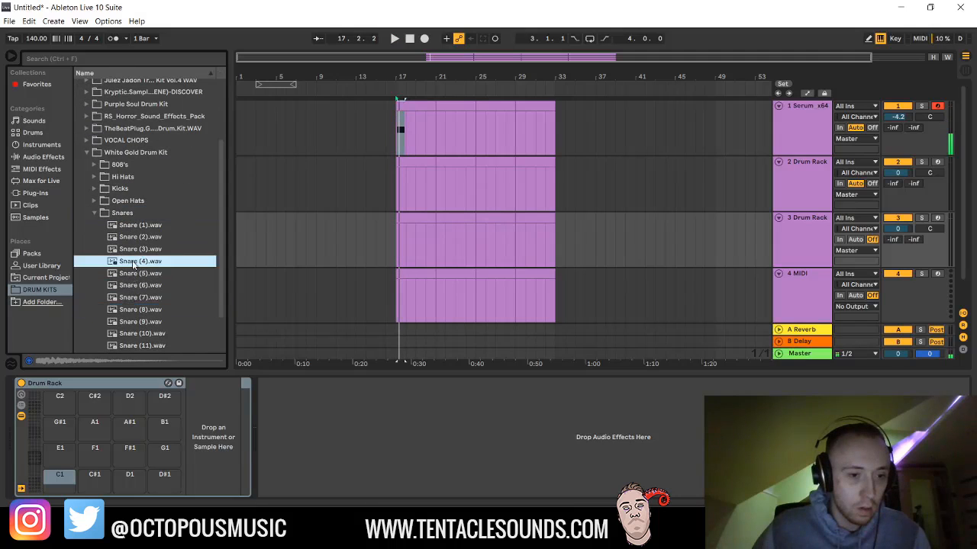
{"action": "key", "text": "Up"}
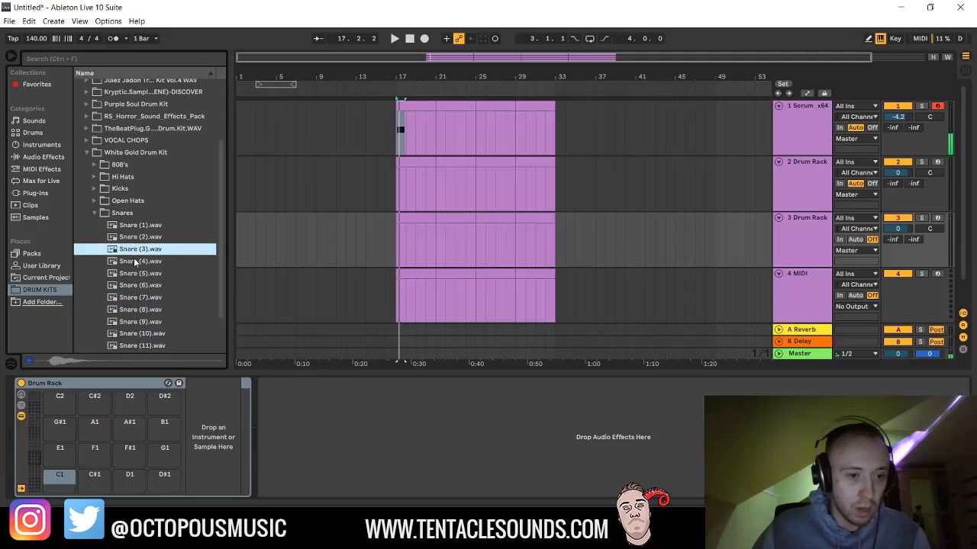
{"action": "left_click", "coordinate": [135, 263]}
{"action": "left_click", "coordinate": [135, 276]}
{"action": "left_click_drag", "start_coordinate": [135, 262], "coordinate": [92, 402]}
- Add a snare hit at 1.3 in track 3's MIDI clip and duplicate the one-bar pattern three times to fill four bars
{"action": "double_click", "coordinate": [424, 217]}
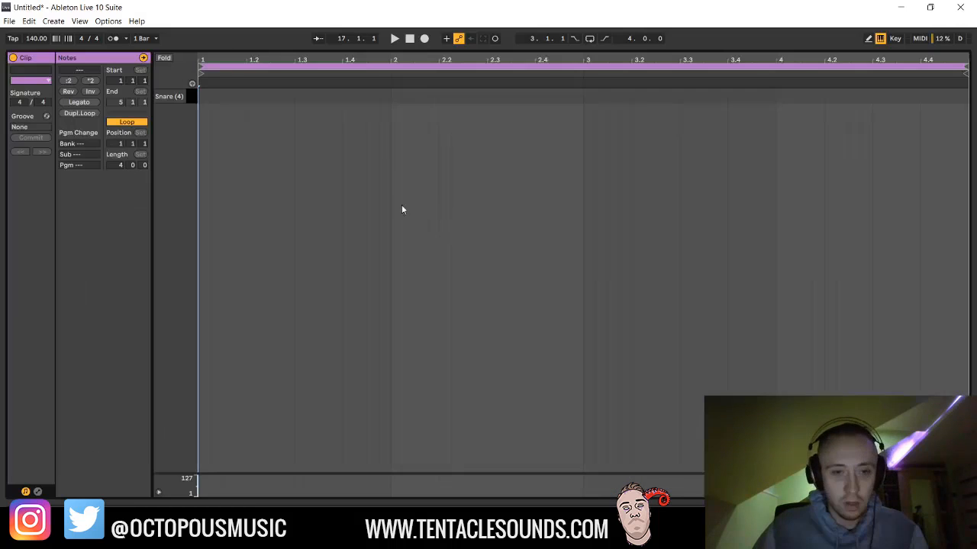
{"action": "double_click", "coordinate": [303, 99]}
{"action": "key", "text": "space"}
{"action": "left_click_drag", "start_coordinate": [392, 98], "coordinate": [190, 94]}
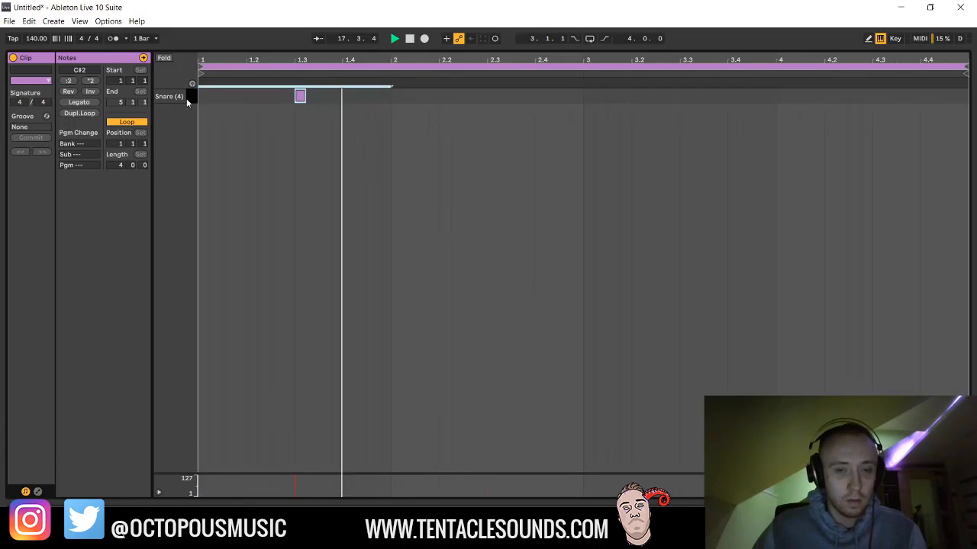
{"action": "key", "text": "ctrl+d"}
{"action": "key", "text": "ctrl+d"}
{"action": "key", "text": "ctrl+d"}
{"action": "left_click", "coordinate": [966, 514]}
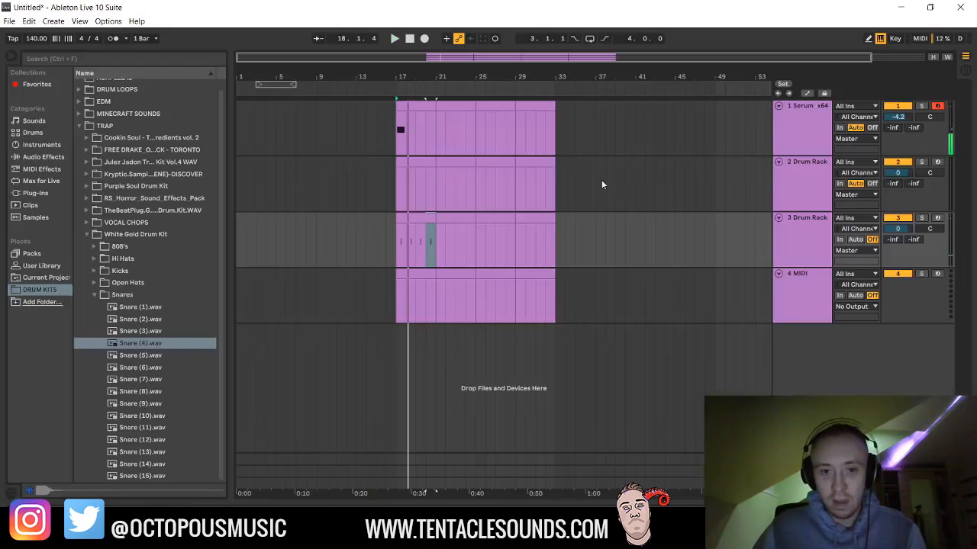
- Move the E2 note to the start of the Serum clip, audition it, and shorten the note
{"action": "double_click", "coordinate": [406, 107]}
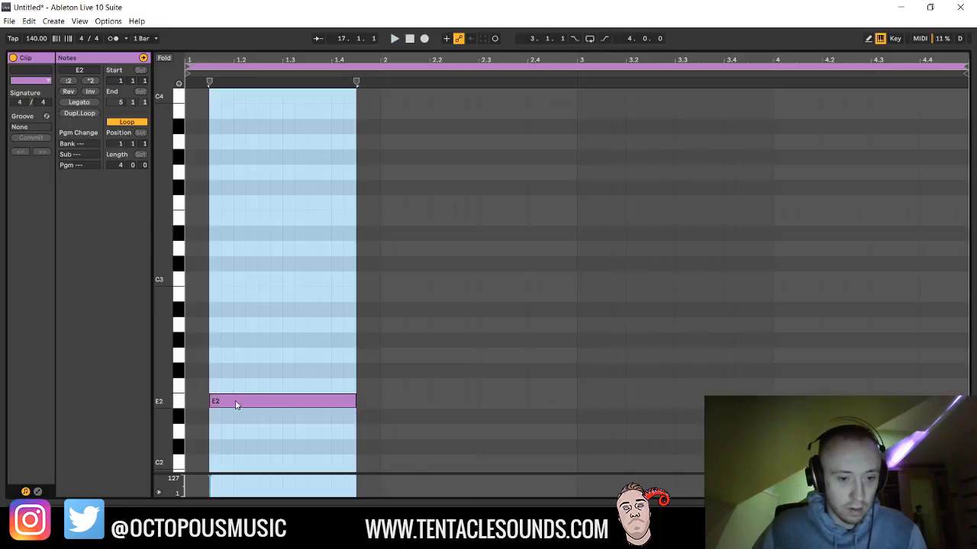
{"action": "left_click_drag", "start_coordinate": [236, 405], "coordinate": [211, 407]}
{"action": "key", "text": "space"}
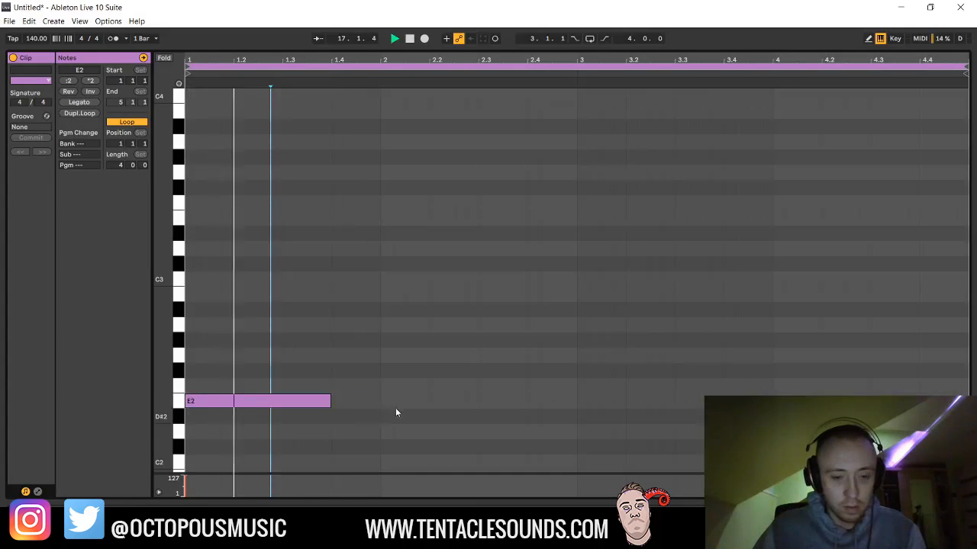
{"action": "left_click_drag", "start_coordinate": [326, 402], "coordinate": [278, 403]}
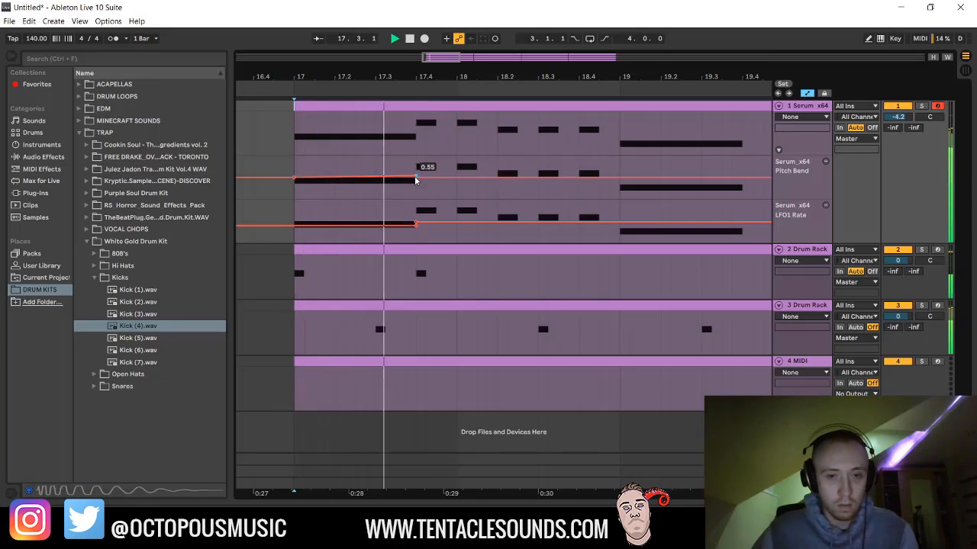
- Play the Serum bass line with the drums and examine the D#2, F2, E2 and D2 notes in its MIDI clip
{"action": "key", "text": "space"}
{"action": "key", "text": "space"}
{"action": "double_click", "coordinate": [410, 107]}
{"action": "key", "text": "space"}
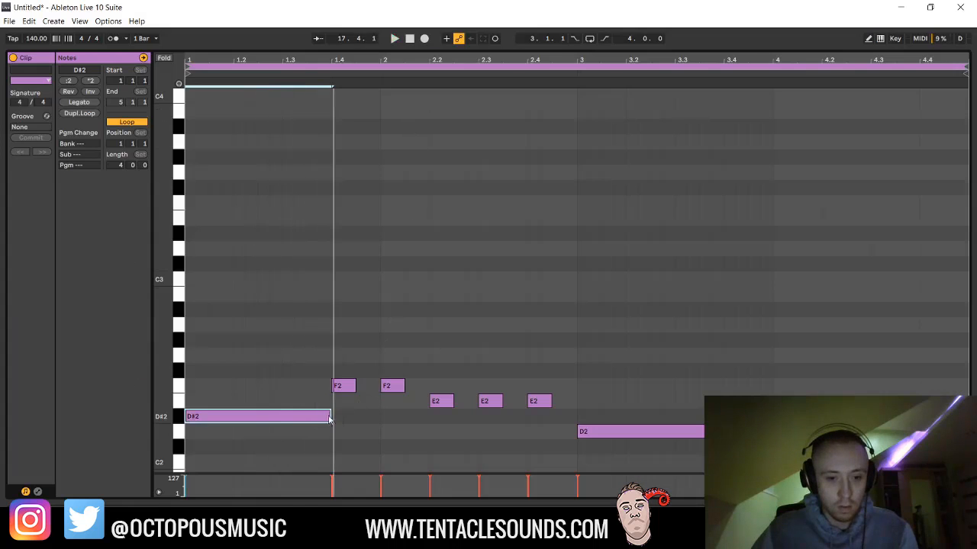
{"action": "key", "text": "space"}
{"action": "left_click", "coordinate": [347, 418]}
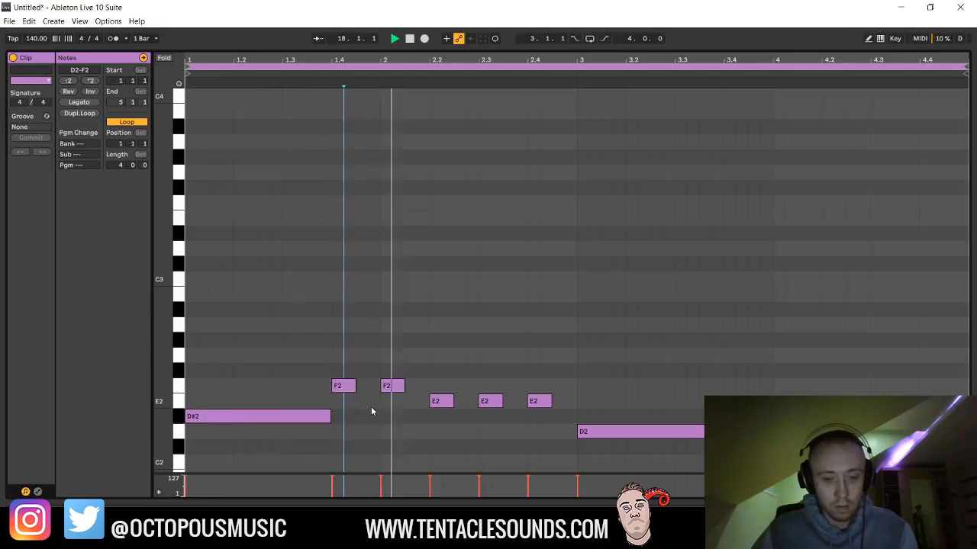
{"action": "left_click_drag", "start_coordinate": [419, 360], "coordinate": [344, 422]}
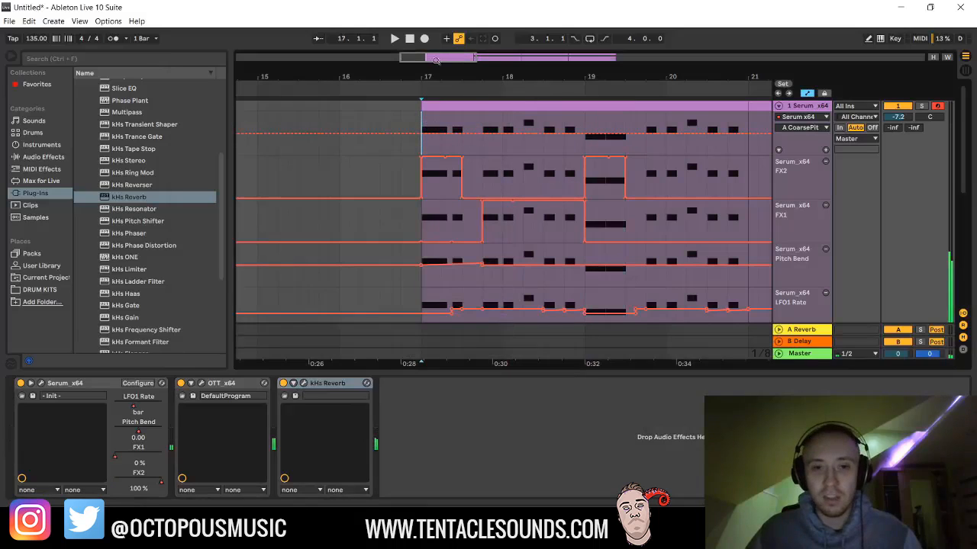
- Play the Serum part from bar 18 and examine its MIDI notes, including the pair of D2 notes at beat 3
{"action": "left_click_drag", "start_coordinate": [436, 58], "coordinate": [448, 56]}
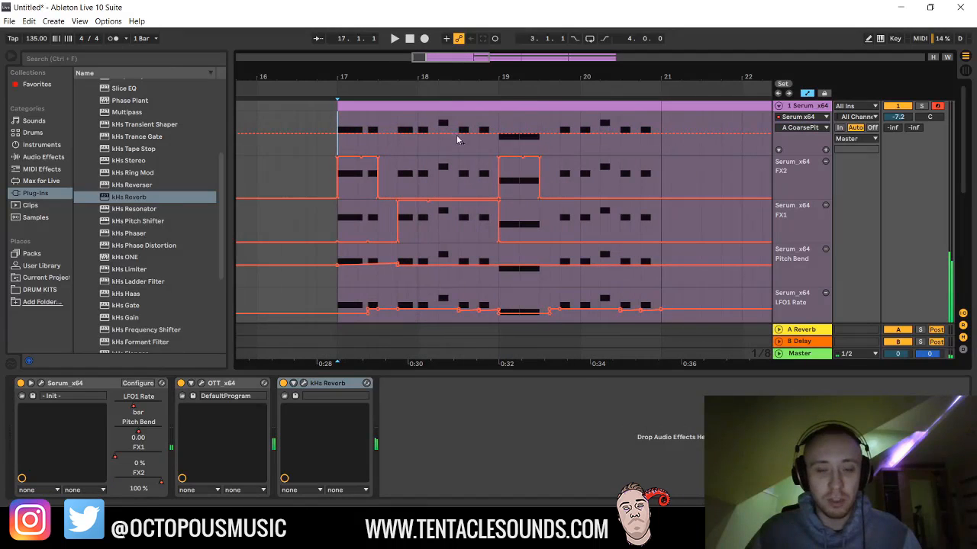
{"action": "double_click", "coordinate": [517, 105]}
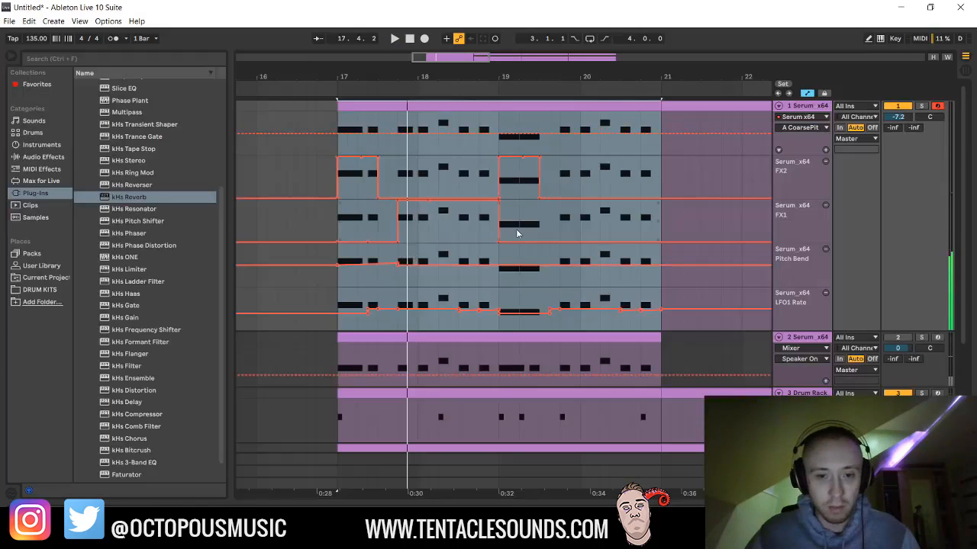
{"action": "left_click", "coordinate": [336, 284]}
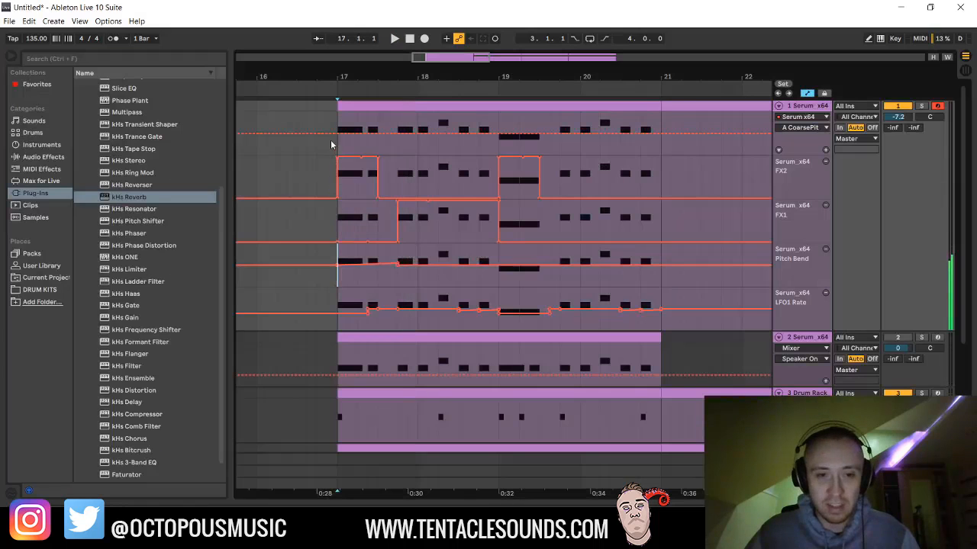
{"action": "left_click", "coordinate": [417, 139]}
{"action": "key", "text": "space"}
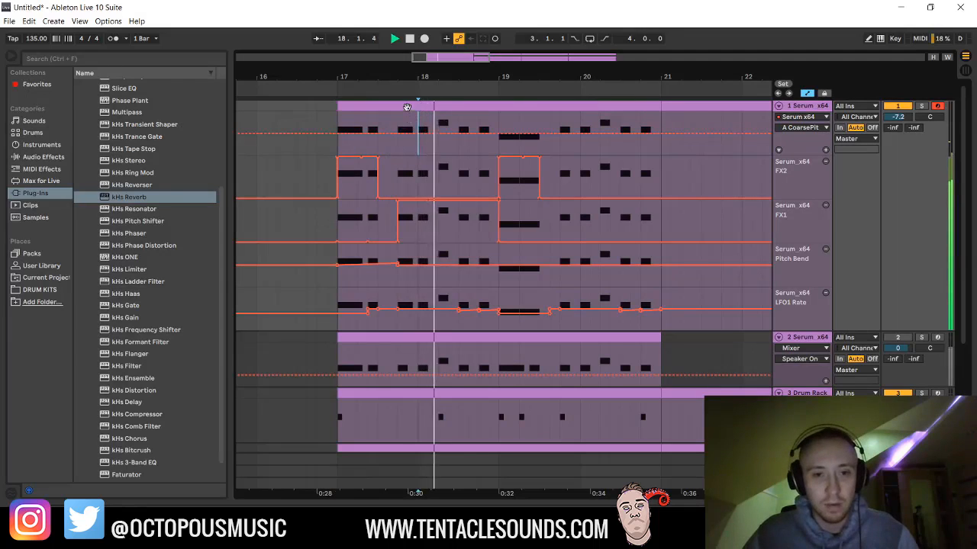
{"action": "double_click", "coordinate": [407, 107]}
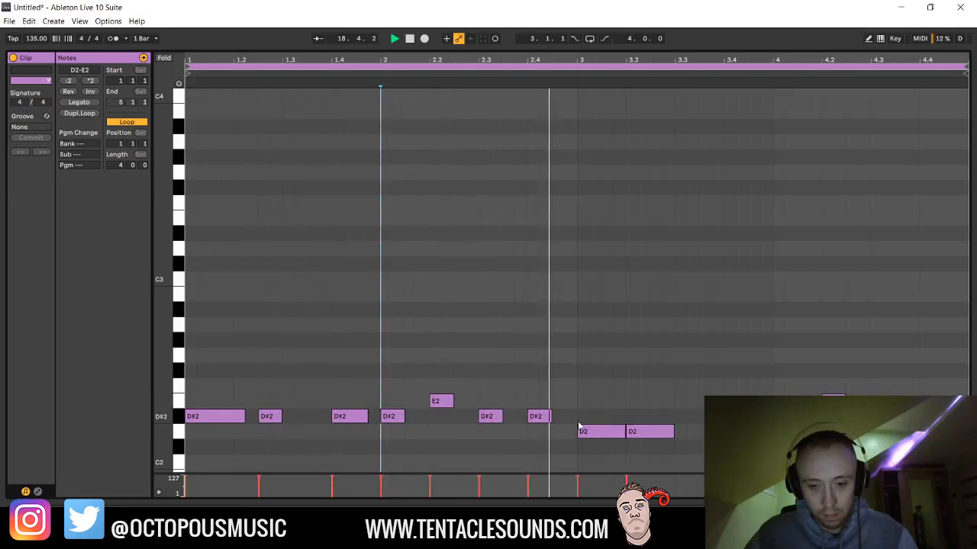
{"action": "left_click_drag", "start_coordinate": [674, 417], "coordinate": [601, 440]}
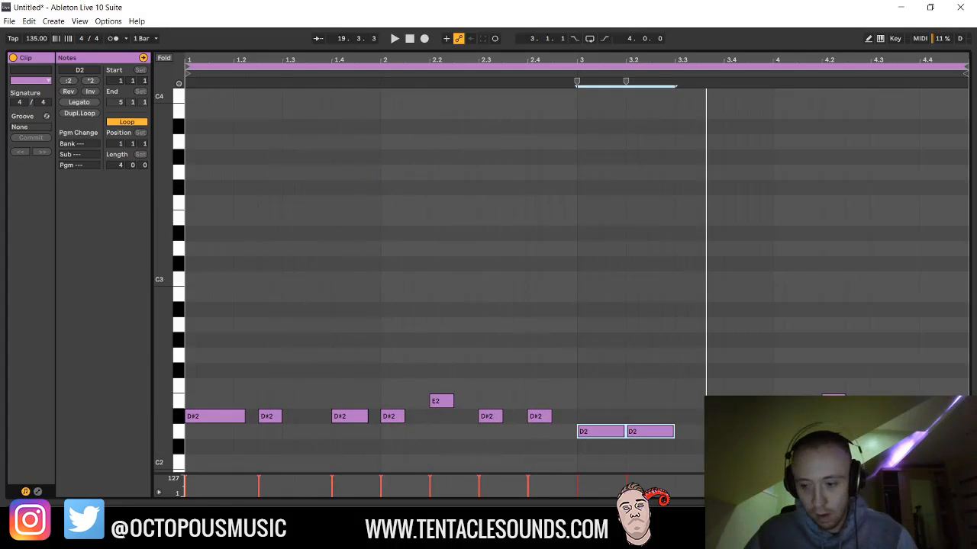
{"action": "left_click", "coordinate": [964, 493]}
- Slope the Pitch Bend automation downward across the D2 notes at bar 19 and audition the bend
{"action": "left_click", "coordinate": [499, 281]}
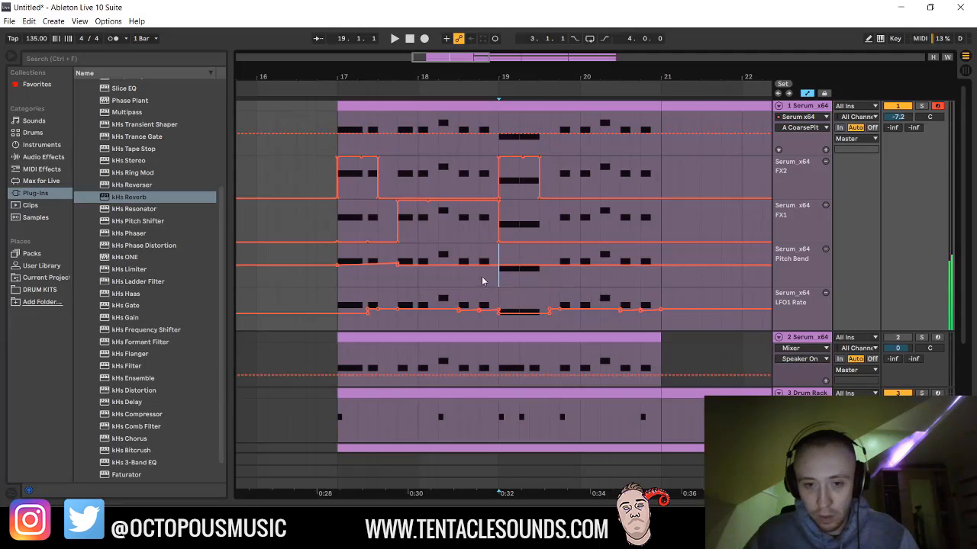
{"action": "left_click_drag", "start_coordinate": [539, 265], "coordinate": [539, 266]}
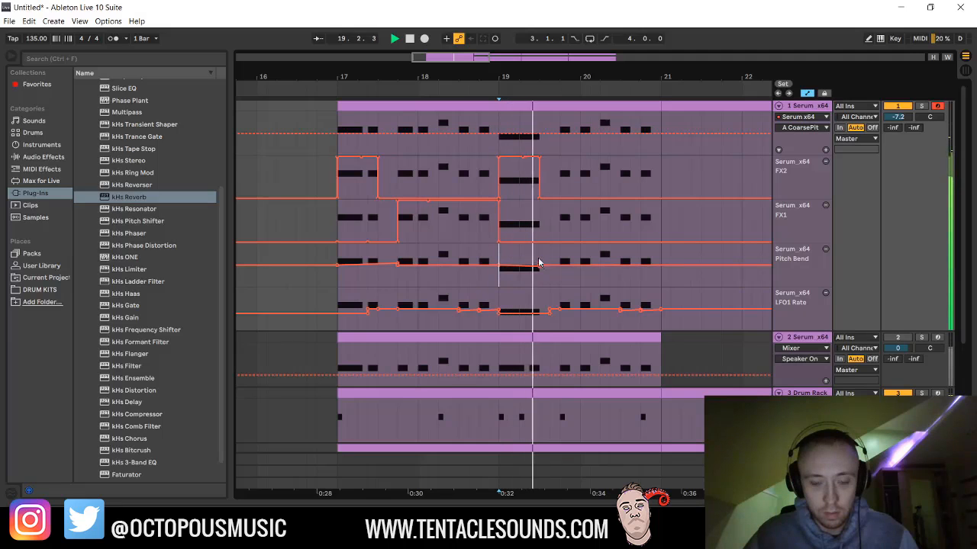
{"action": "key", "text": "space"}
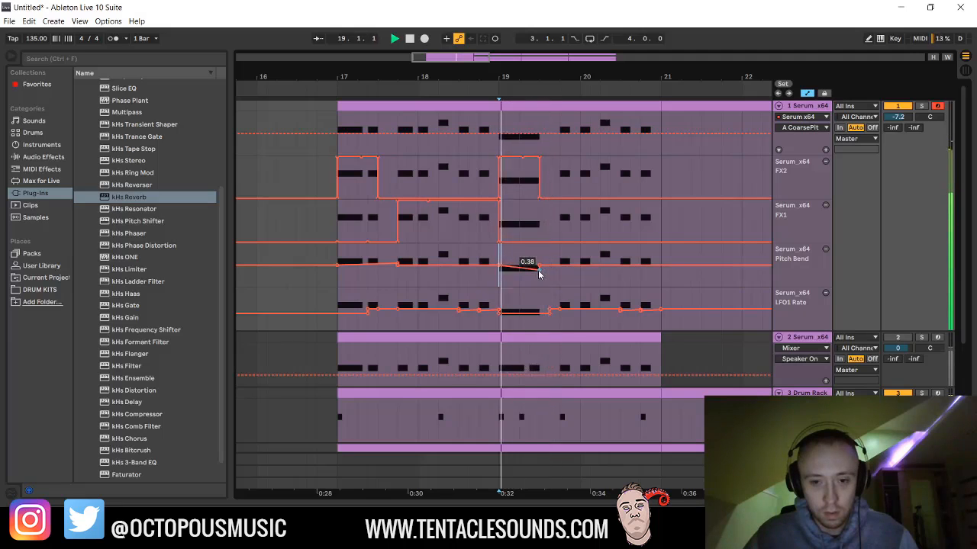
{"action": "mouse_move", "coordinate": [538, 275]}
{"action": "left_mouse_down"}
{"action": "mouse_move", "coordinate": [550, 274]}
{"action": "mouse_move", "coordinate": [540, 273]}
{"action": "left_mouse_up"}
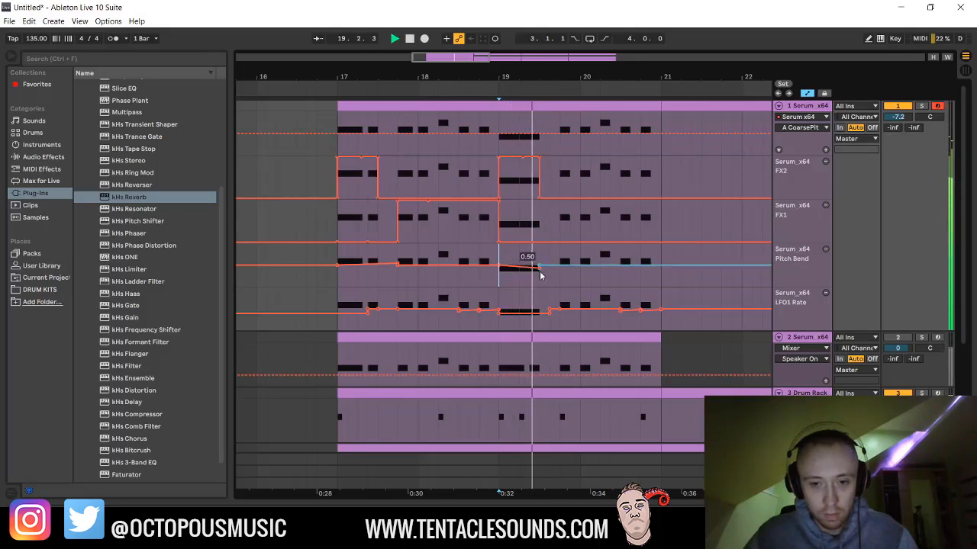
{"action": "key", "text": "space"}
{"action": "key", "text": "space"}
- Try duplicating the second D2 note in the third bar of the Serum clip
{"action": "double_click", "coordinate": [547, 106]}
{"action": "key", "text": "space"}
{"action": "key", "text": "space"}
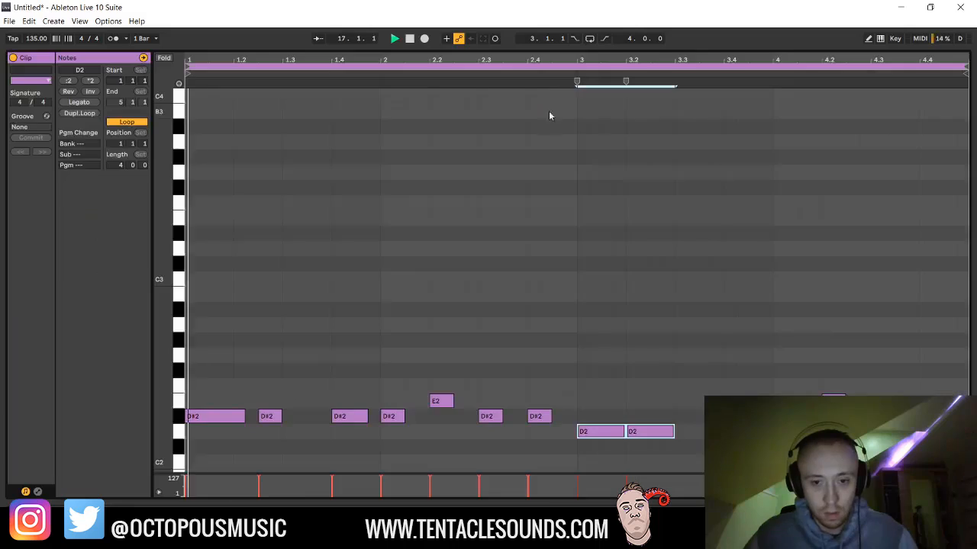
{"action": "left_click", "coordinate": [649, 432]}
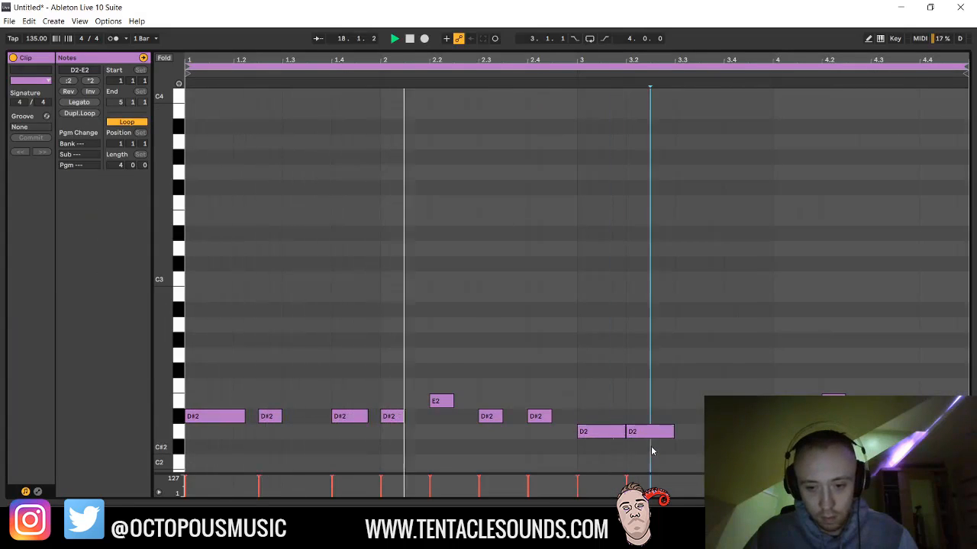
{"action": "key", "text": "ctrl+d"}
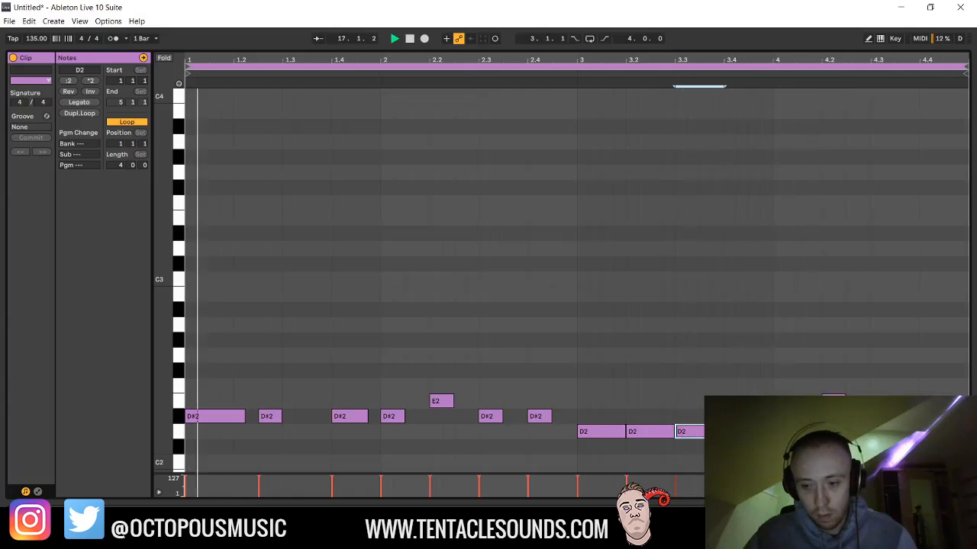
{"action": "key", "text": "ctrl+z"}
{"action": "left_click", "coordinate": [965, 515]}
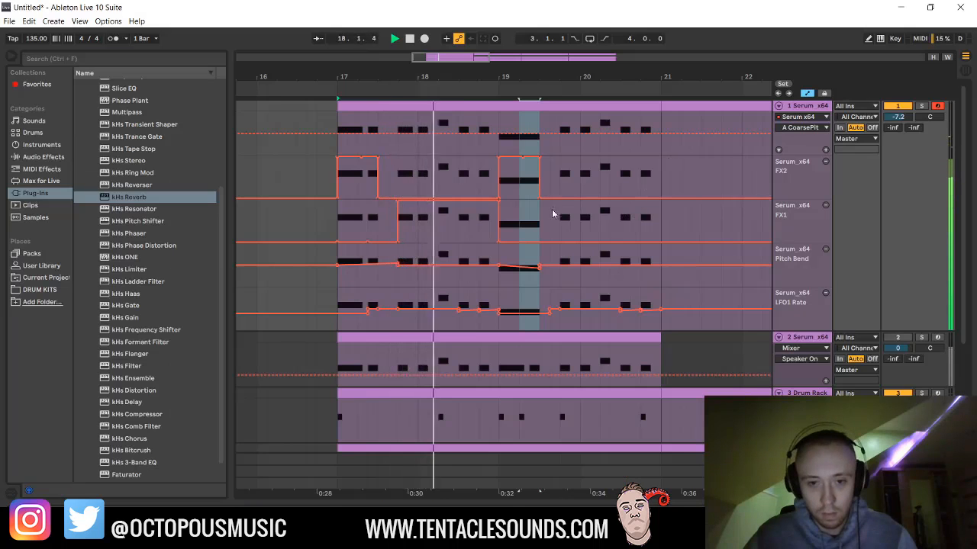
- Try removing the FX2 automation block over the D2 notes at bar 19 and audition the passage
{"action": "left_click_drag", "start_coordinate": [558, 180], "coordinate": [544, 186]}
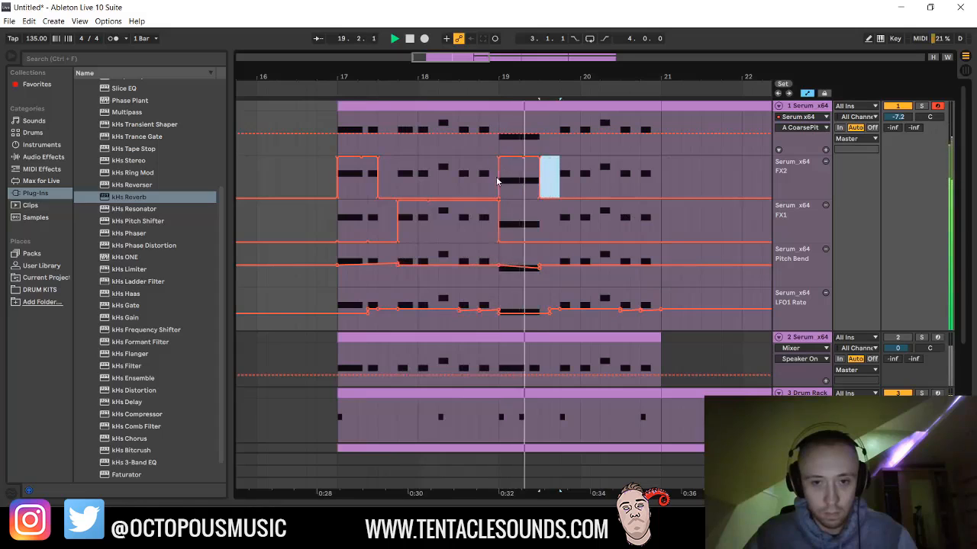
{"action": "left_click", "coordinate": [490, 180]}
{"action": "left_click", "coordinate": [500, 149]}
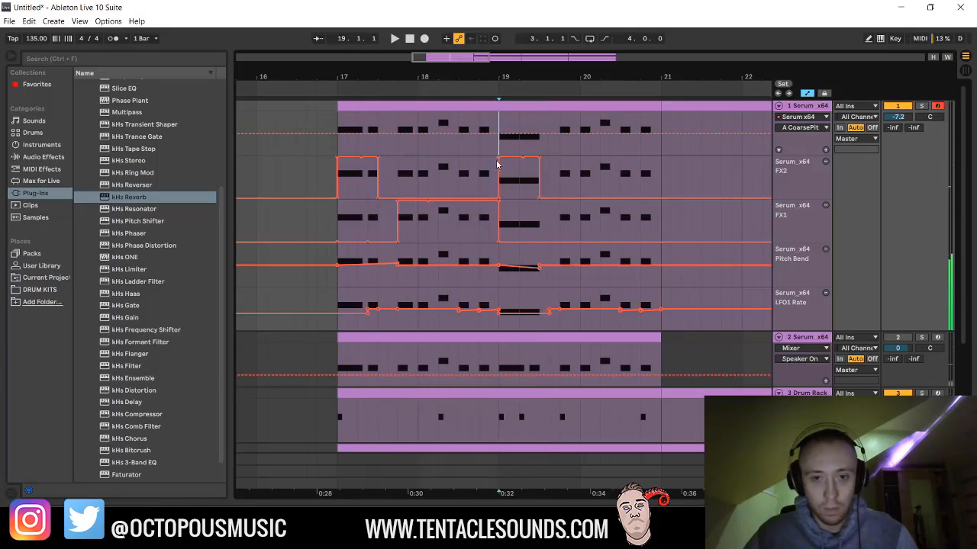
{"action": "left_click", "coordinate": [494, 182]}
{"action": "key", "text": "ctrl+z"}
{"action": "left_click", "coordinate": [493, 182]}
{"action": "key", "text": "space"}
{"action": "left_click", "coordinate": [498, 182]}
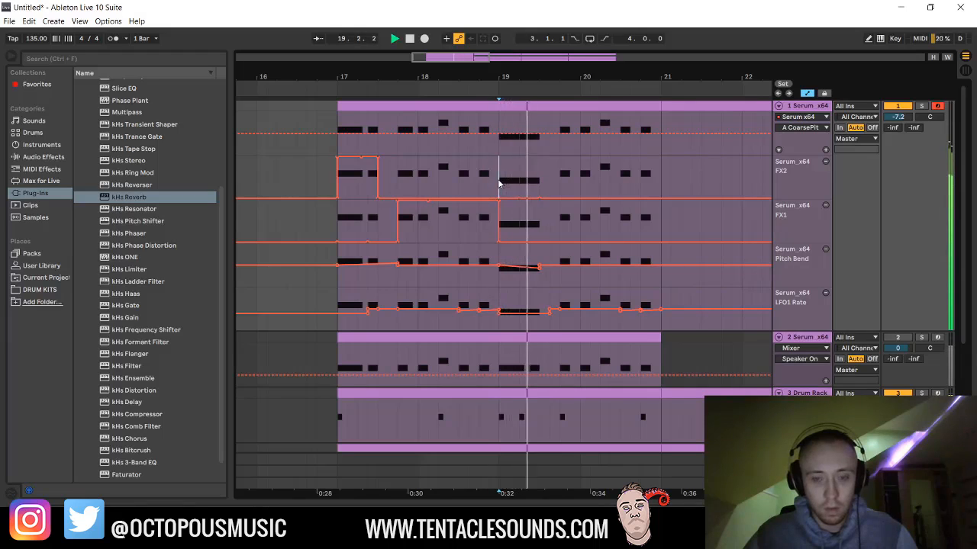
- Restore the FX2 automation at bar 19 and reshape its start into a ramp rising over the first D2 note
{"action": "left_click_drag", "start_coordinate": [499, 182], "coordinate": [521, 194]}
{"action": "key", "text": "ctrl+z"}
{"action": "key", "text": "space"}
{"action": "key", "text": "space"}
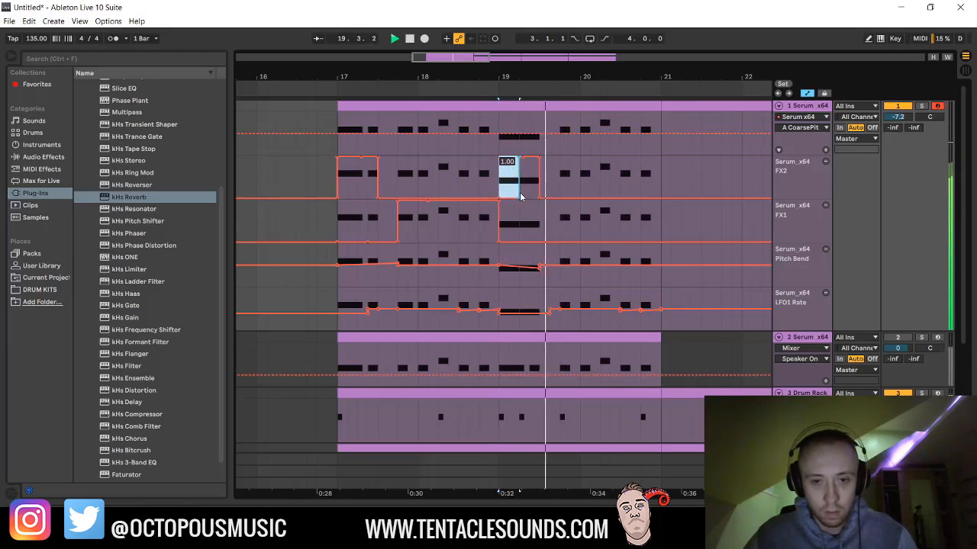
{"action": "key", "text": "ctrl+z"}
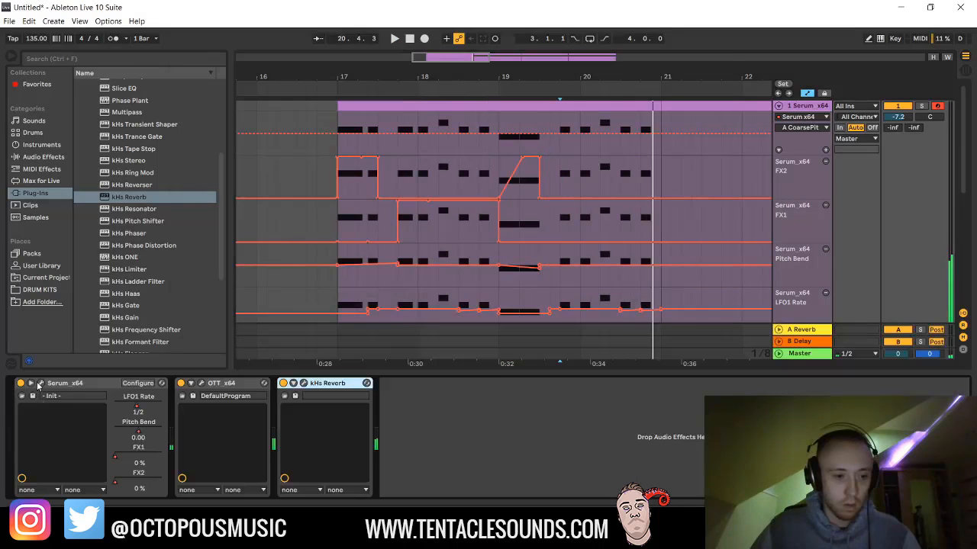
- Open the Serum instance on track 1 and show its effects chain to examine what the FX1 and FX2 macros control
{"action": "left_click", "coordinate": [41, 385]}
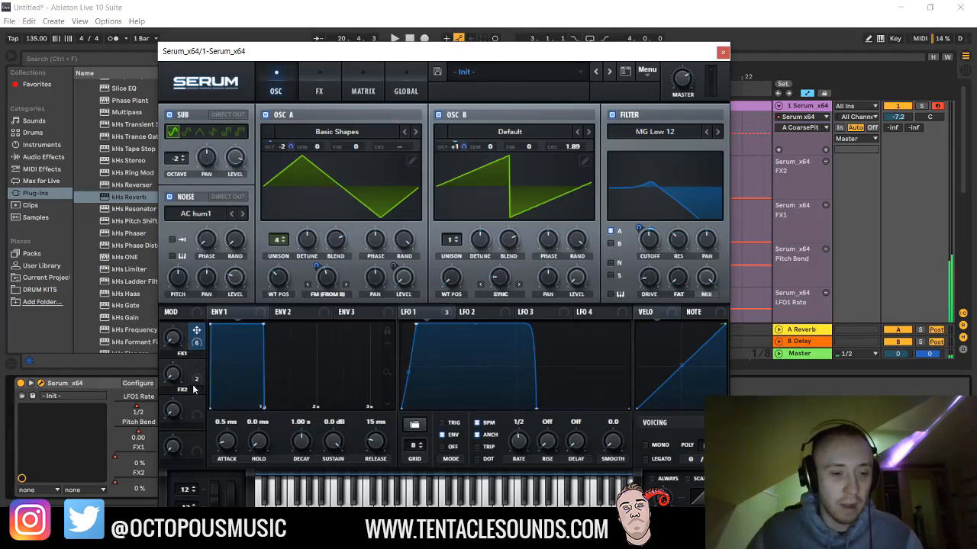
{"action": "left_click", "coordinate": [321, 84]}
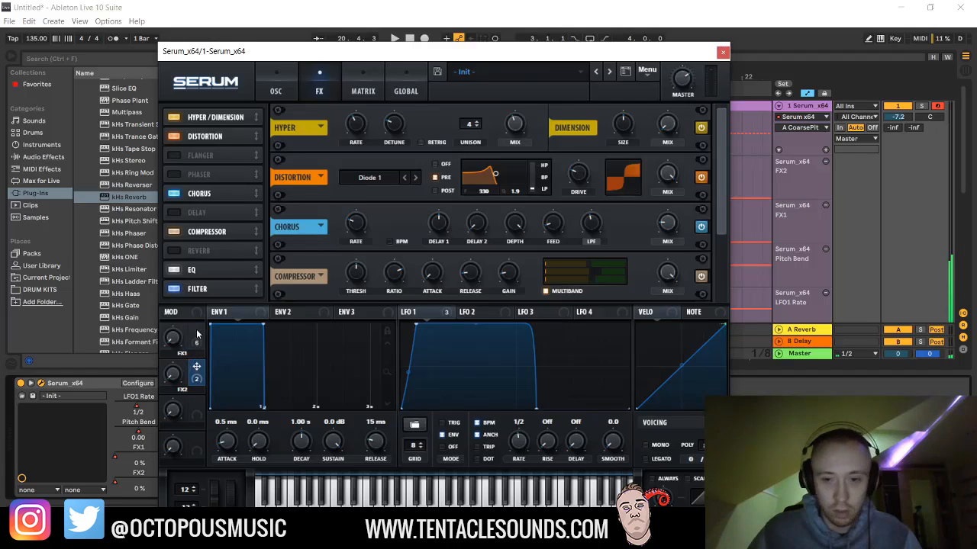
- Check the last modules of Serum's effects chain, close the plug-in window and audition the bass clip from bar 17
{"action": "left_click", "coordinate": [202, 294]}
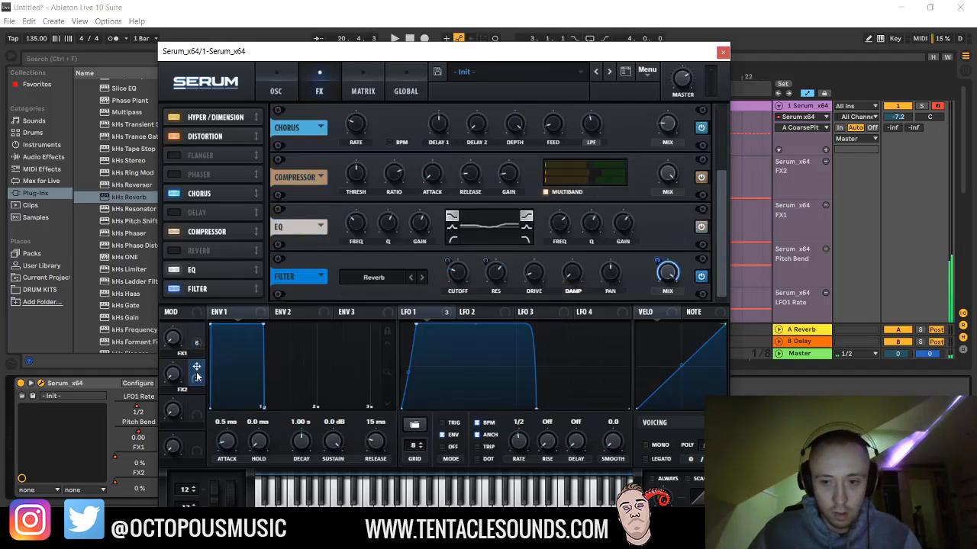
{"action": "left_click", "coordinate": [723, 52]}
{"action": "left_click", "coordinate": [341, 145]}
{"action": "key", "text": "space"}
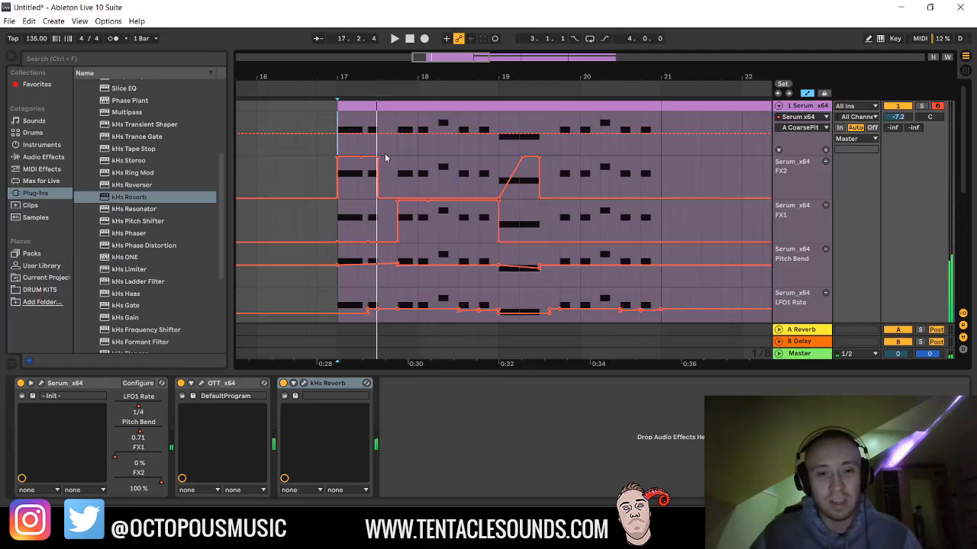
- Audition the rest of the bass clip in sections from 17.4, bar 19 and 19.4
{"action": "left_click", "coordinate": [397, 147]}
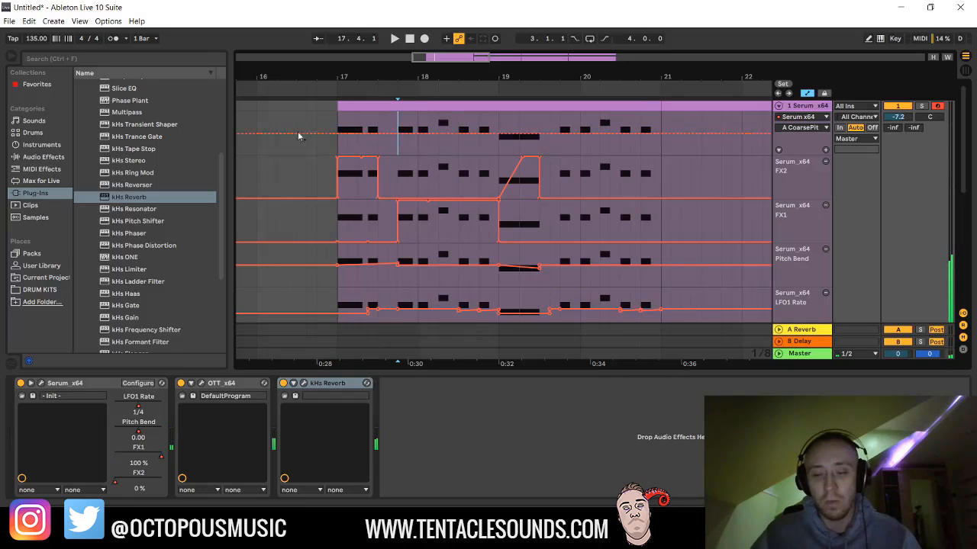
{"action": "key", "text": "space"}
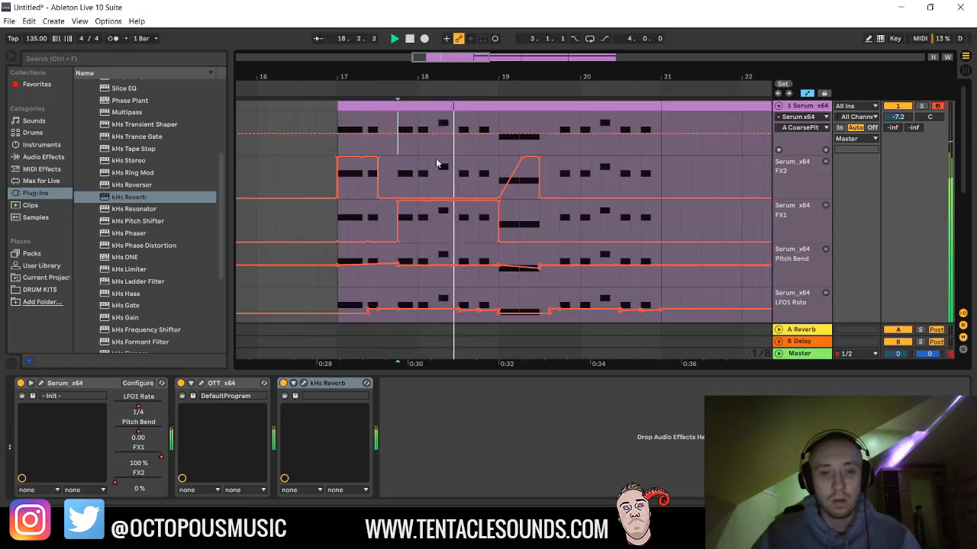
{"action": "key", "text": "space"}
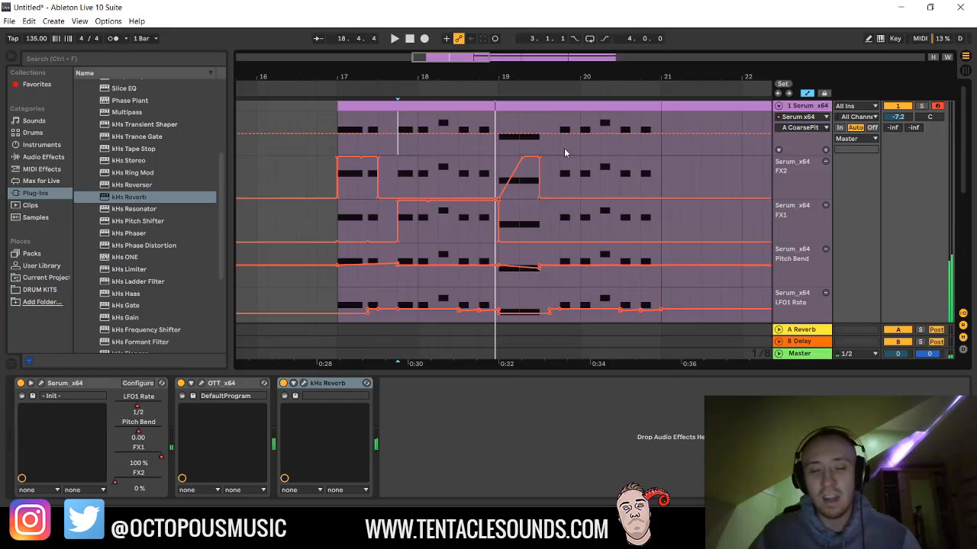
{"action": "left_click", "coordinate": [501, 144]}
{"action": "key", "text": "space"}
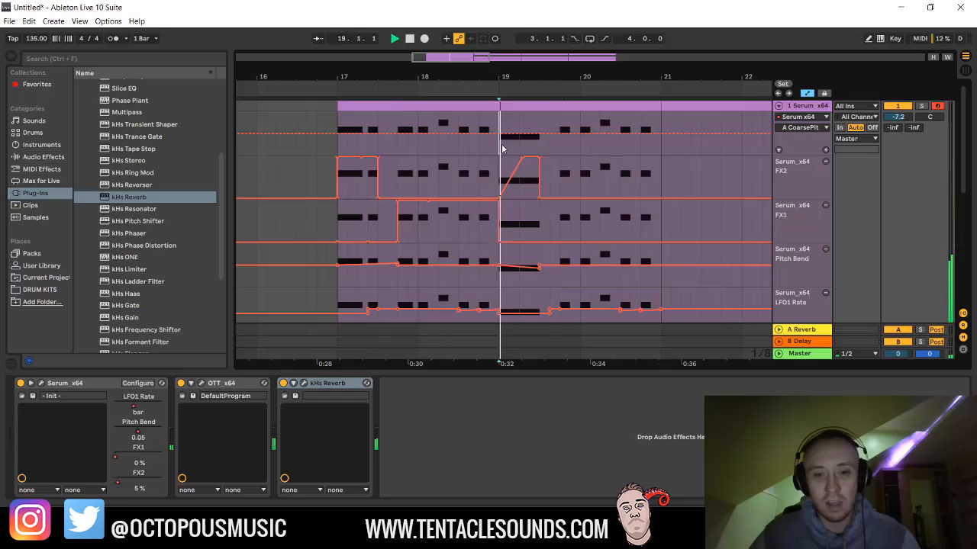
{"action": "left_click", "coordinate": [560, 148]}
{"action": "key", "text": "space"}
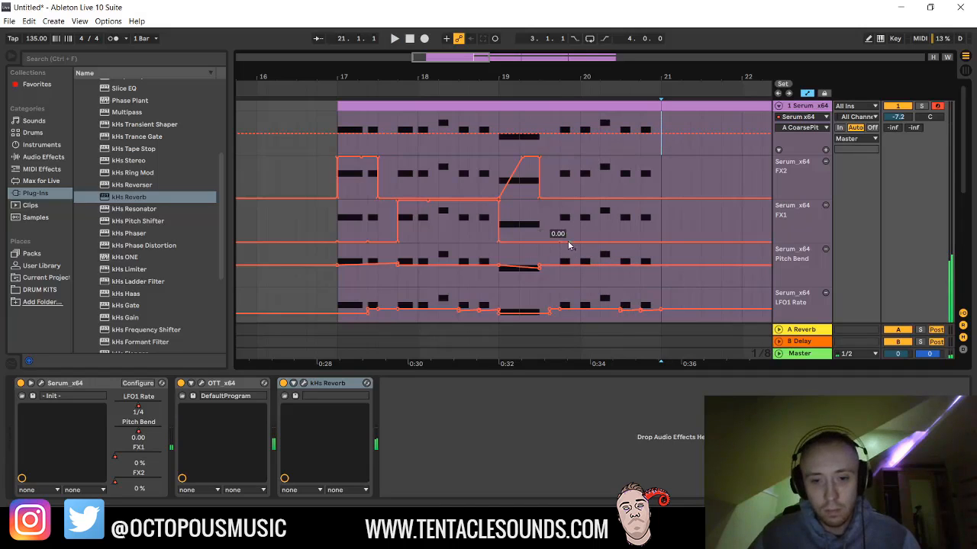
- Raise the FX1 automation to 100 % from 19.4 onward and audition the passage from there
{"action": "left_click_drag", "start_coordinate": [571, 243], "coordinate": [572, 200]}
{"action": "left_click", "coordinate": [559, 176]}
{"action": "key", "text": "space"}
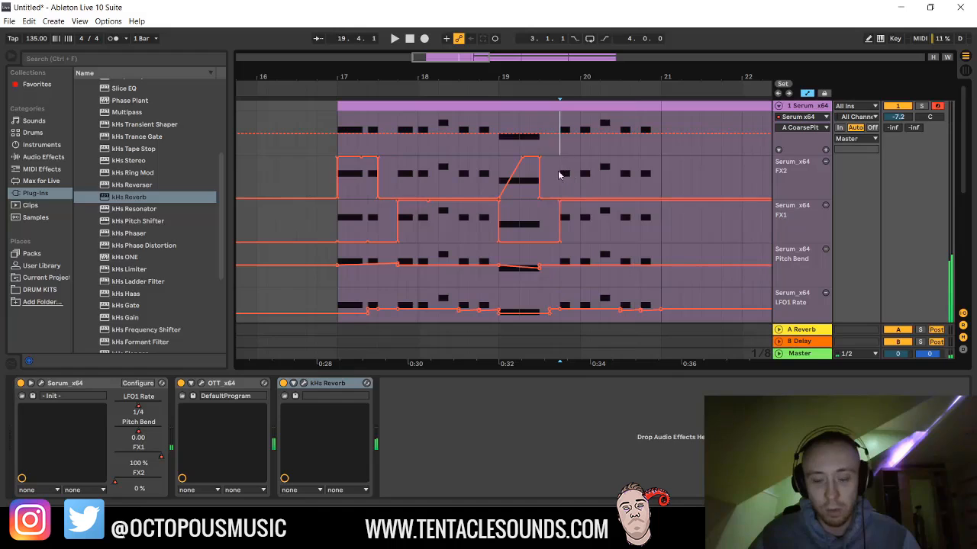
{"action": "left_click", "coordinate": [558, 175]}
{"action": "key", "text": "space"}
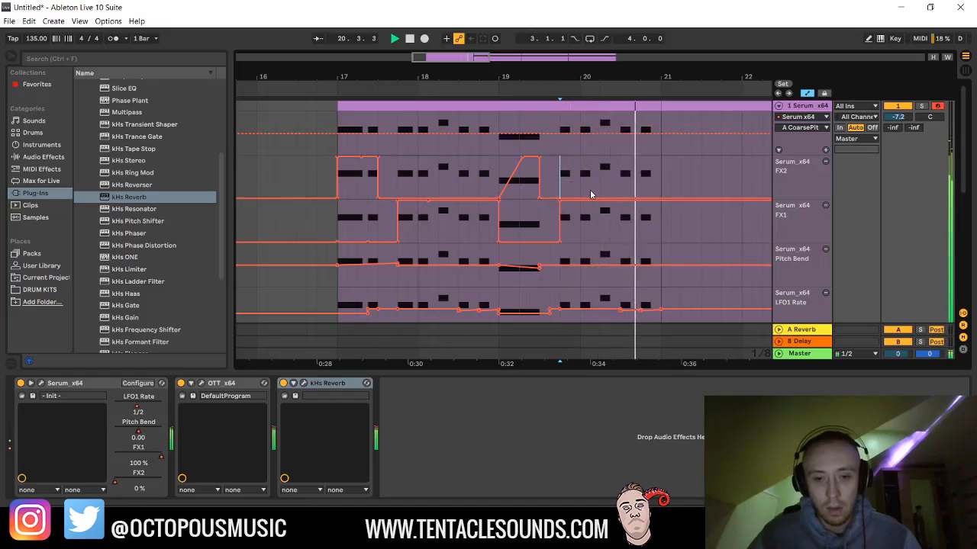
{"action": "key", "text": "space"}
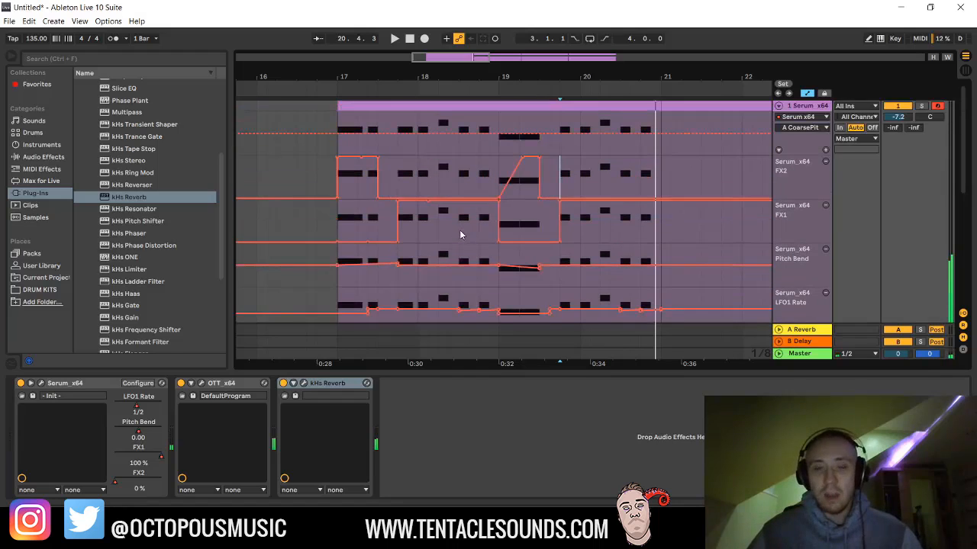
- Duplicate the empty MIDI track 5 three times
{"action": "scroll", "coordinate": [460, 234], "scroll_direction": "down", "scroll_amount": 5}
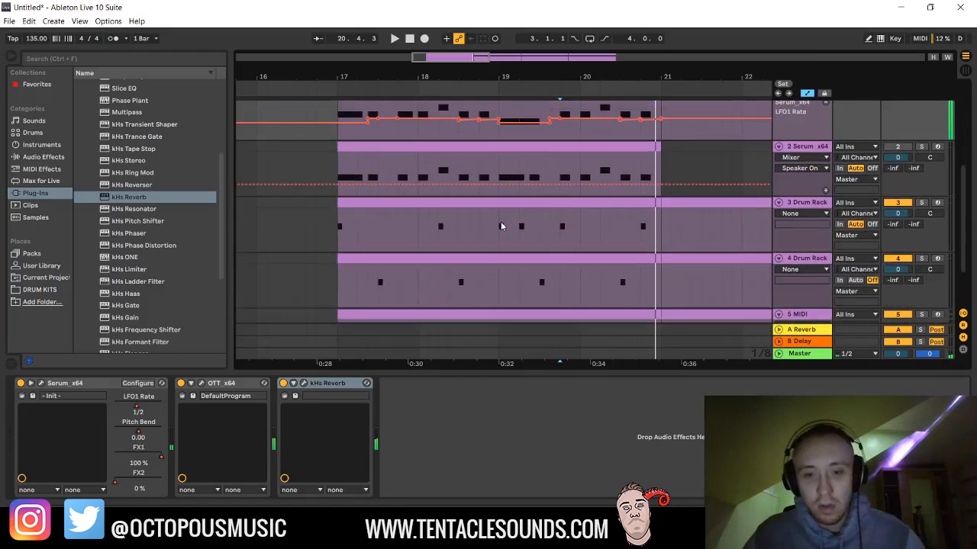
{"action": "scroll", "coordinate": [501, 232], "scroll_direction": "down", "scroll_amount": 3}
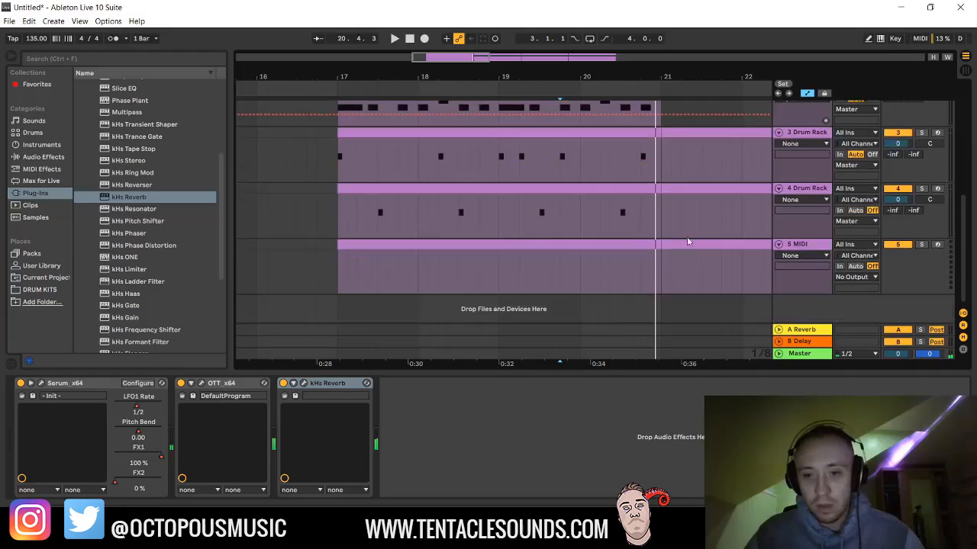
{"action": "left_click", "coordinate": [811, 245]}
{"action": "key", "text": "ctrl+d"}
{"action": "key", "text": "ctrl+d"}
{"action": "key", "text": "ctrl+d"}
{"action": "scroll", "coordinate": [807, 230], "scroll_direction": "up", "scroll_amount": 3}
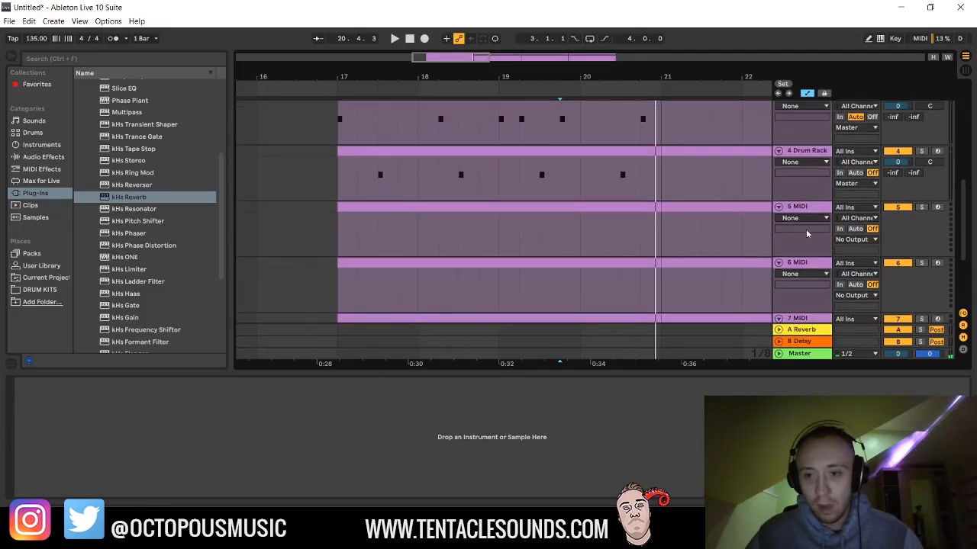
- Select MIDI track 5 and browse the drum kits to the HI-HATS (OPENED) folder of EDM > TS - HELL DRUM KIT
{"action": "left_click", "coordinate": [805, 229]}
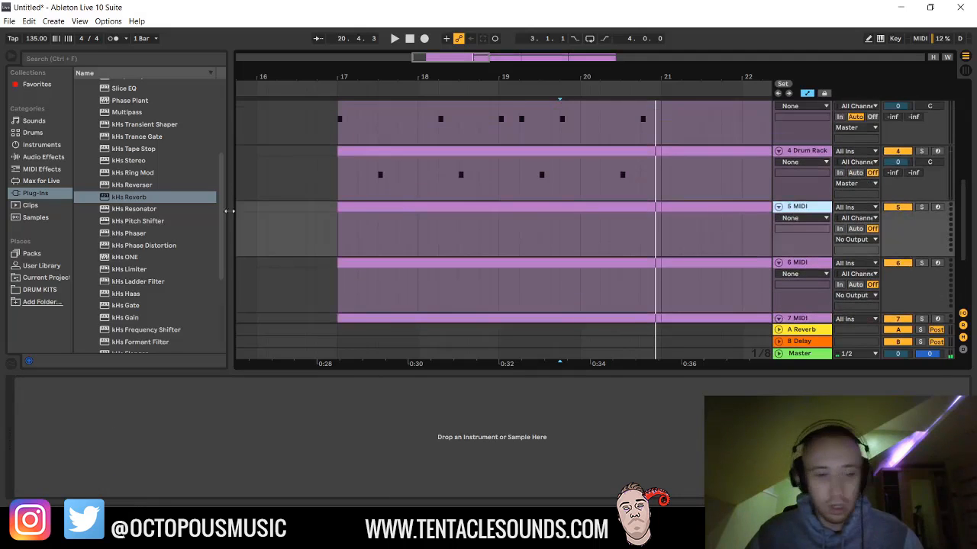
{"action": "left_click", "coordinate": [38, 290]}
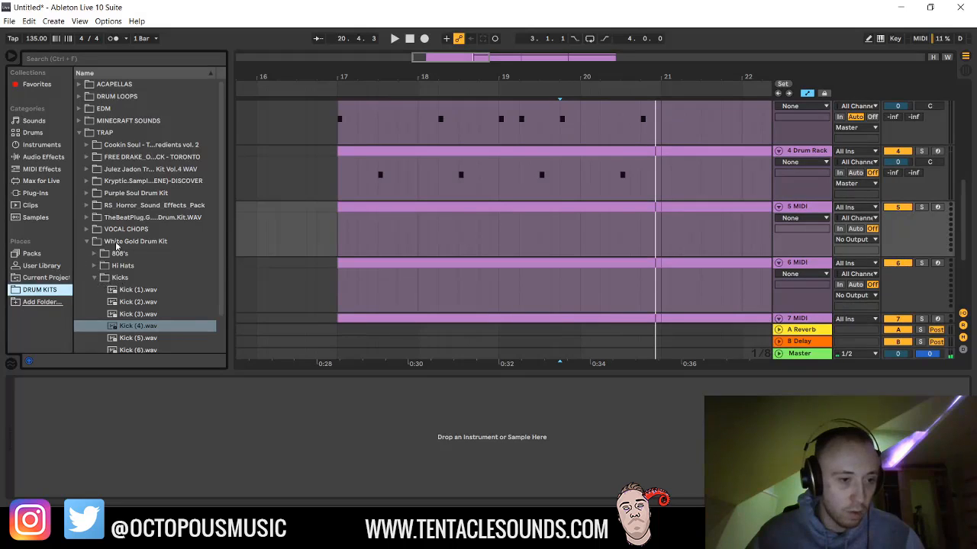
{"action": "left_click", "coordinate": [114, 110]}
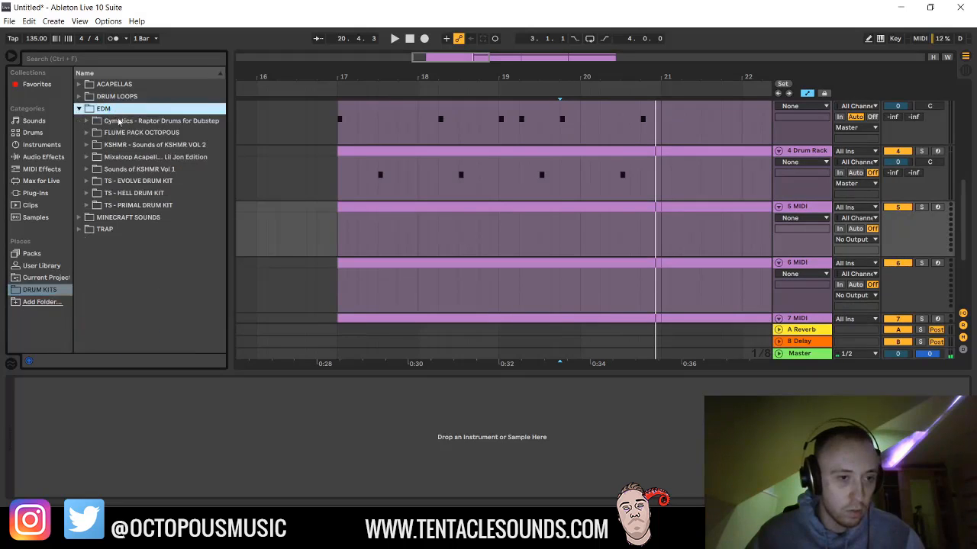
{"action": "left_click", "coordinate": [135, 194]}
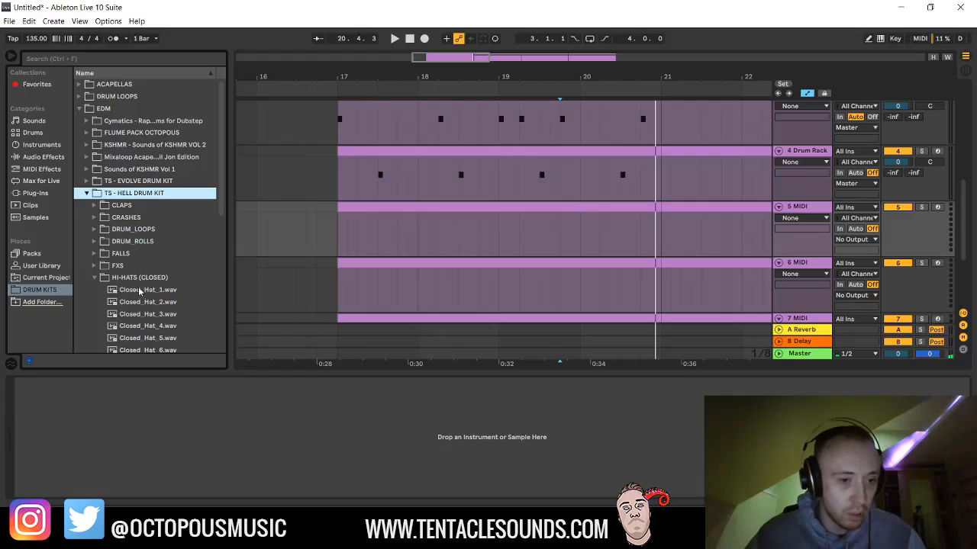
{"action": "scroll", "coordinate": [133, 284], "scroll_direction": "down", "scroll_amount": 2}
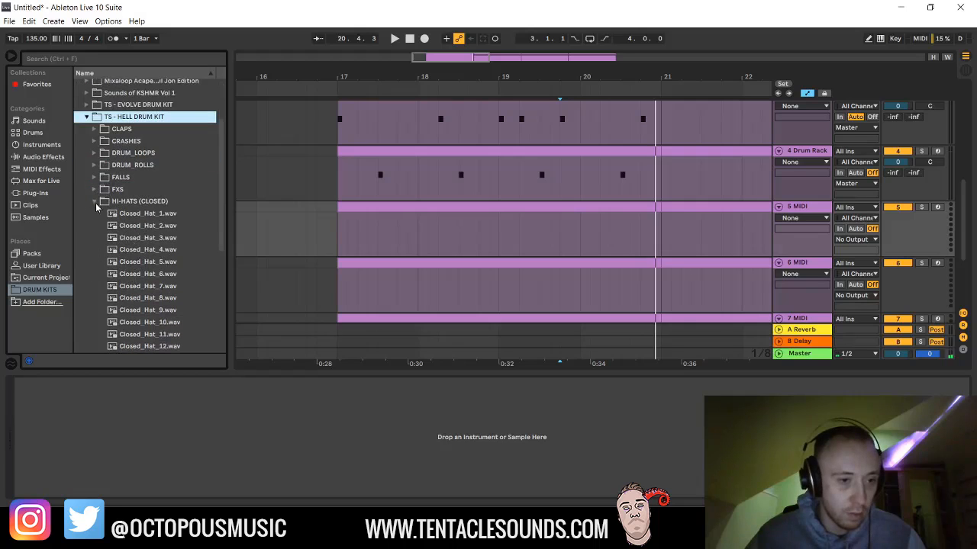
{"action": "left_click", "coordinate": [96, 203]}
{"action": "left_click", "coordinate": [146, 250]}
{"action": "scroll", "coordinate": [156, 237], "scroll_direction": "down", "scroll_amount": 3}
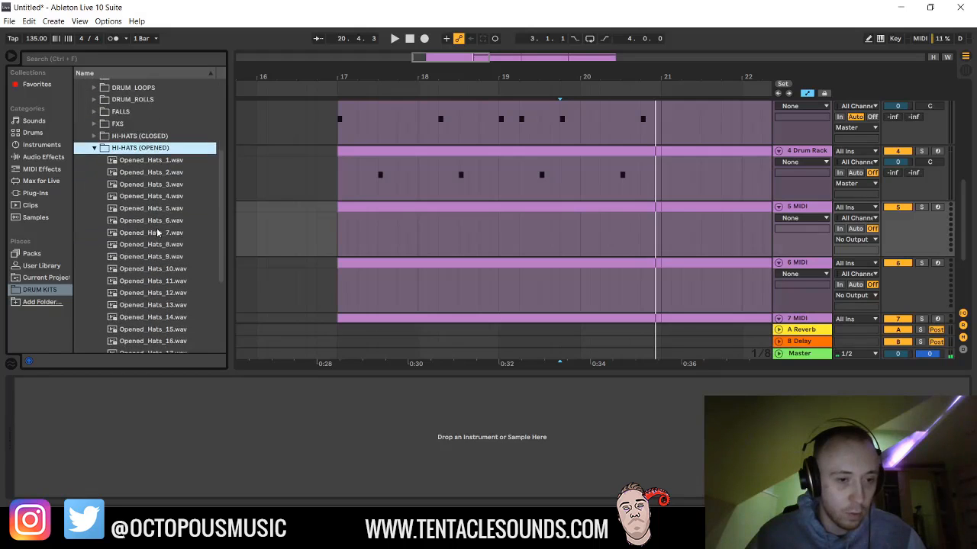
- Preview several opened hi-hat samples and load Opened_Hats_4.wav as the instrument on MIDI track 5
{"action": "left_click", "coordinate": [158, 232]}
{"action": "left_click", "coordinate": [158, 208]}
{"action": "left_click", "coordinate": [157, 196]}
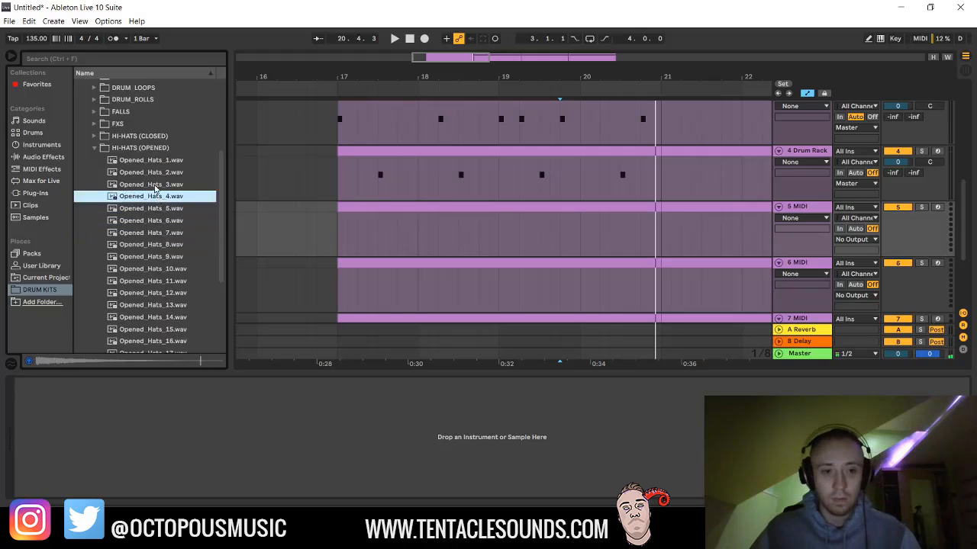
{"action": "left_click", "coordinate": [155, 187]}
{"action": "left_click", "coordinate": [161, 198]}
{"action": "left_click", "coordinate": [750, 240]}
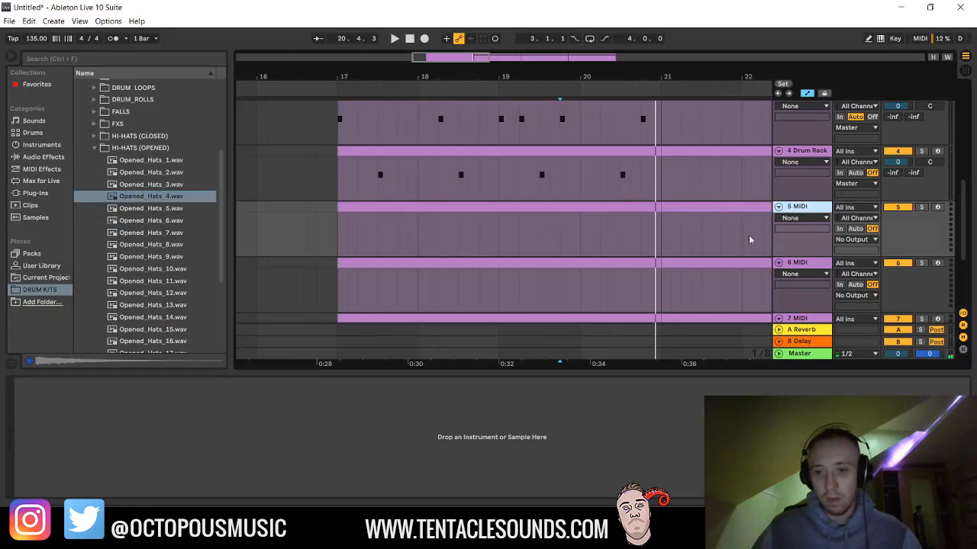
{"action": "left_click_drag", "start_coordinate": [166, 199], "coordinate": [210, 470]}
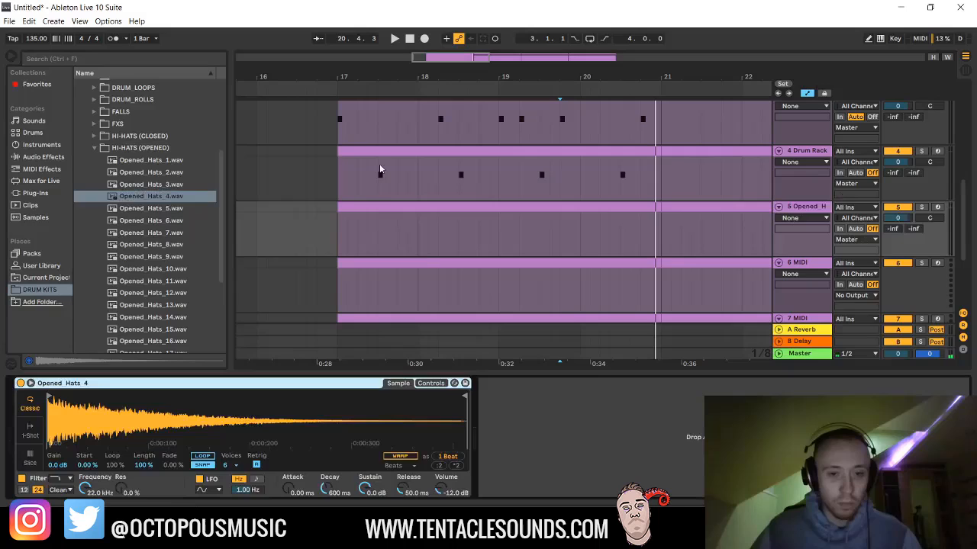
- Enter a quarter-length C3 note at the start of track 5's clip and repeat it on every beat of the first bar
{"action": "double_click", "coordinate": [377, 204]}
{"action": "double_click", "coordinate": [189, 278]}
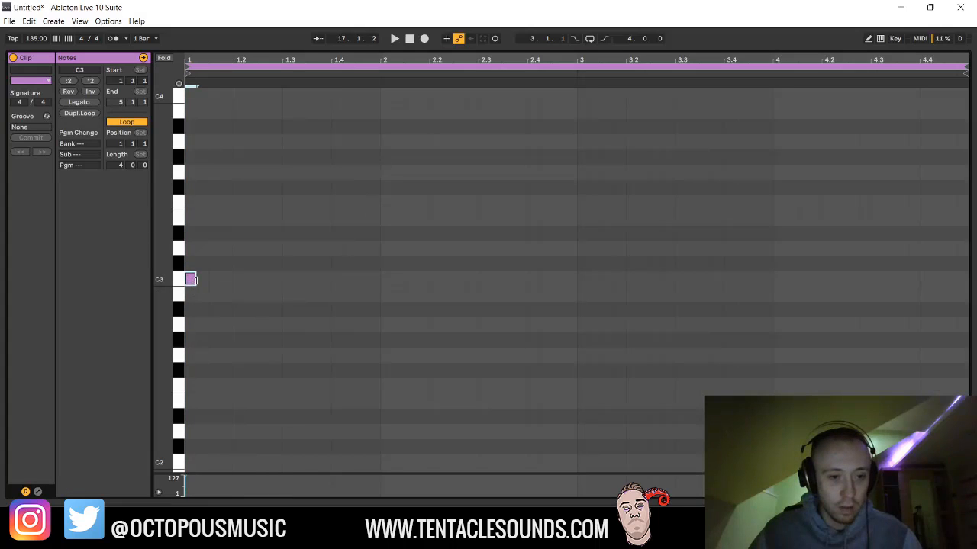
{"action": "left_click_drag", "start_coordinate": [196, 279], "coordinate": [233, 281]}
{"action": "key", "text": "ctrl+d"}
{"action": "key", "text": "ctrl+d"}
{"action": "key", "text": "ctrl+d"}
{"action": "key", "text": "space"}
- Duplicate the first bar of hi-hat notes to fill all four bars and close the clip editor
{"action": "left_click_drag", "start_coordinate": [366, 301], "coordinate": [191, 287]}
{"action": "key", "text": "ctrl+d"}
{"action": "key", "text": "ctrl+d"}
{"action": "key", "text": "ctrl+d"}
{"action": "left_click", "coordinate": [965, 501]}
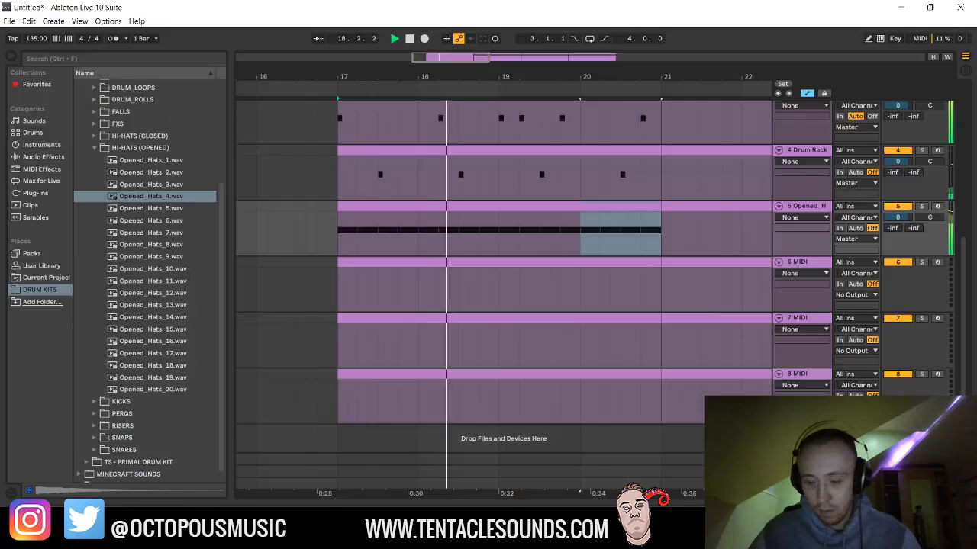
- Duplicate the four-bar hi-hat clip and both Drum Rack clips so they also cover bars 21 to 25
{"action": "left_click", "coordinate": [460, 209]}
{"action": "key", "text": "ctrl+d"}
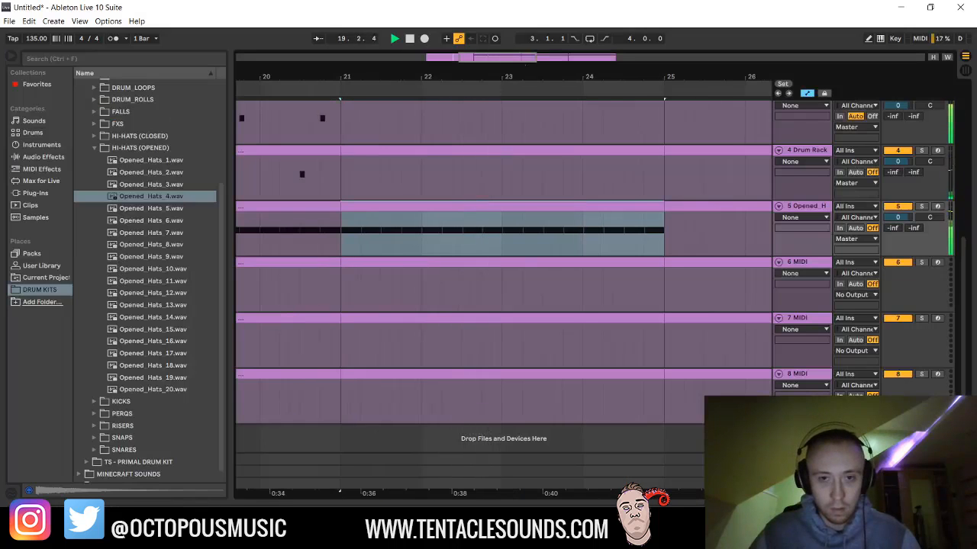
{"action": "scroll", "coordinate": [675, 229], "scroll_direction": "down", "scroll_amount": 5}
{"action": "scroll", "coordinate": [583, 257], "scroll_direction": "up", "scroll_amount": 3}
{"action": "left_click", "coordinate": [535, 266]}
{"action": "key", "text": "space"}
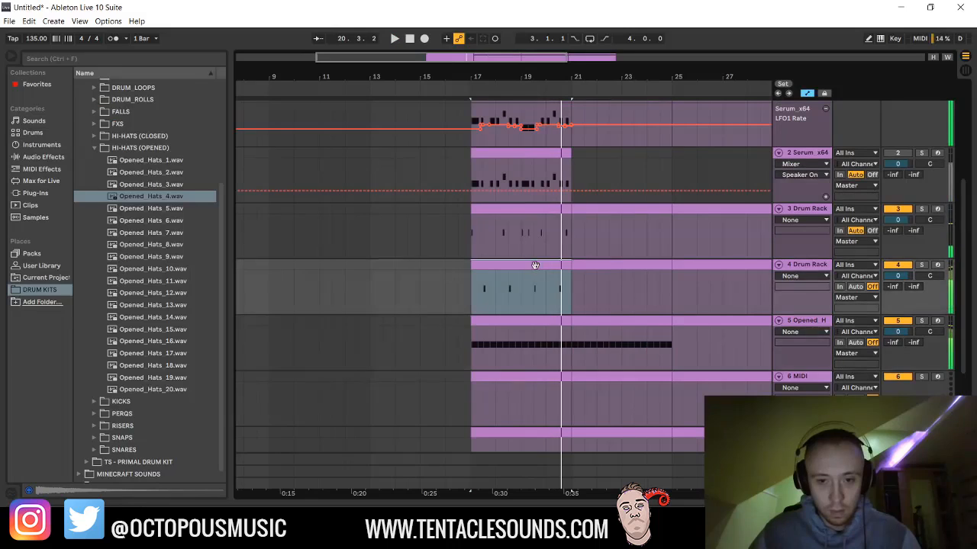
{"action": "left_click", "coordinate": [530, 205], "text": "shift"}
{"action": "key", "text": "ctrl+d"}
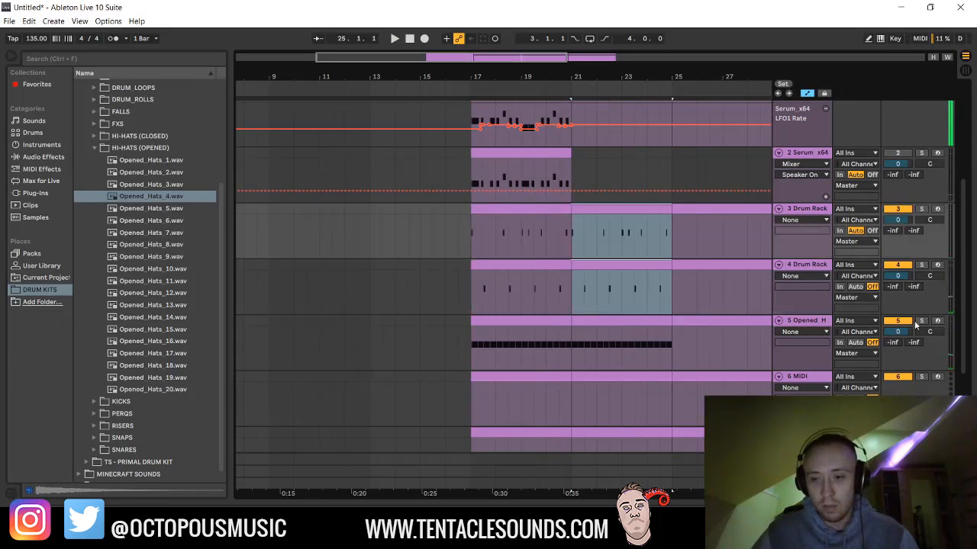
- Set the opened hi-hat track's volume to -4.5 dB and audition the arrangement from bar 17
{"action": "key", "text": "space"}
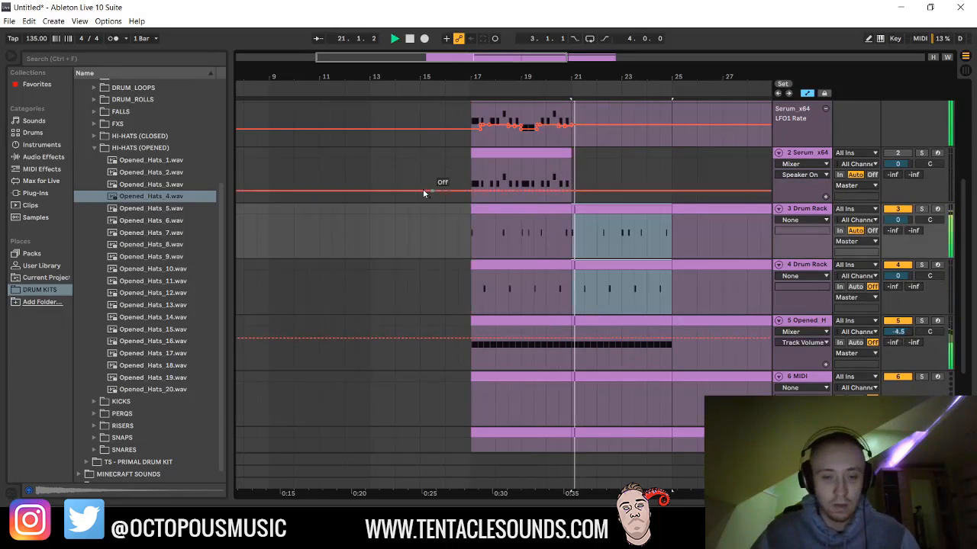
{"action": "key", "text": "space"}
{"action": "left_click", "coordinate": [470, 245]}
{"action": "key", "text": "space"}
{"action": "scroll", "coordinate": [515, 202], "scroll_direction": "up", "scroll_amount": 5}
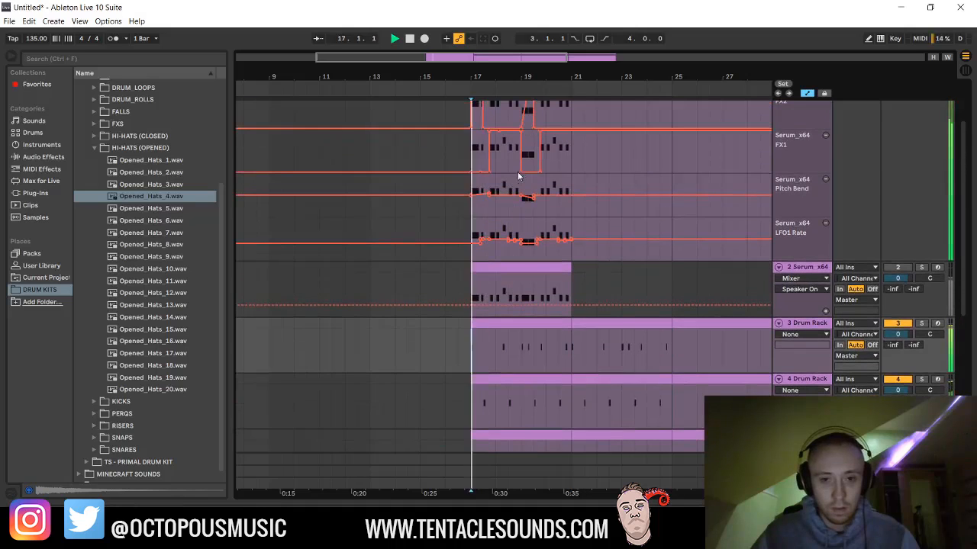
- Extend the first D#2 note in track 1's Serum clip to beat 1.3, replacing the second D#2, and audition it
{"action": "left_click", "coordinate": [480, 104]}
{"action": "key", "text": "space"}
{"action": "double_click", "coordinate": [479, 102]}
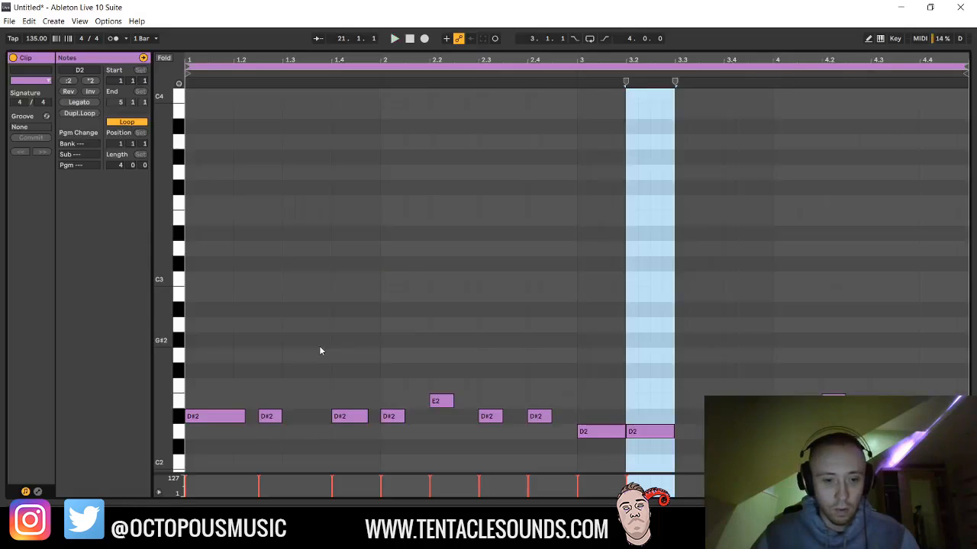
{"action": "left_click_drag", "start_coordinate": [244, 417], "coordinate": [271, 416]}
{"action": "key", "text": "space"}
{"action": "key", "text": "space"}
{"action": "key", "text": "space"}
{"action": "key", "text": "space"}
{"action": "left_click", "coordinate": [270, 415]}
{"action": "key", "text": "space"}
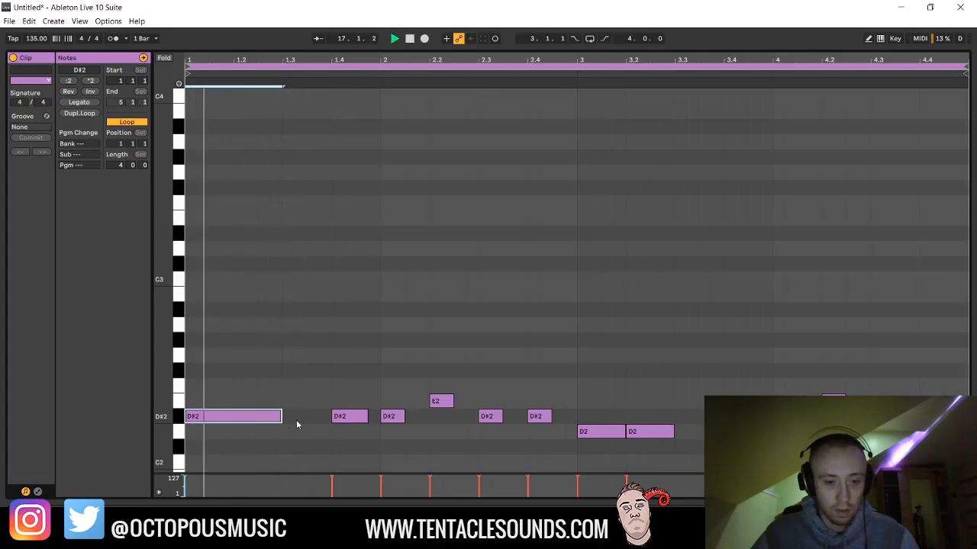
{"action": "key", "text": "space"}
{"action": "left_click", "coordinate": [965, 502]}
- Shift track 1's LFO1 Rate automation step to just after the lengthened note's end at 17.3 and audition from bar 17
{"action": "key", "text": "space"}
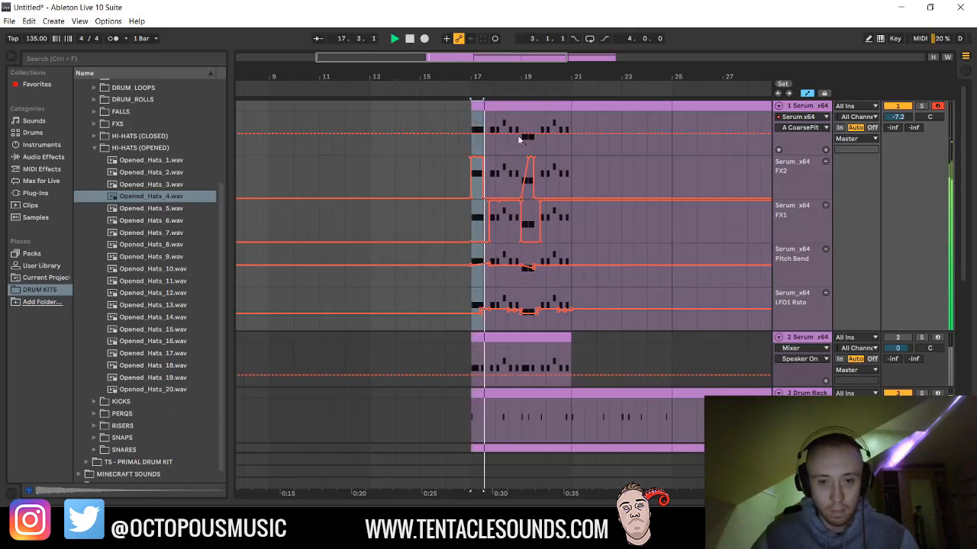
{"action": "key", "text": "space"}
{"action": "left_click_drag", "start_coordinate": [475, 57], "coordinate": [440, 219]}
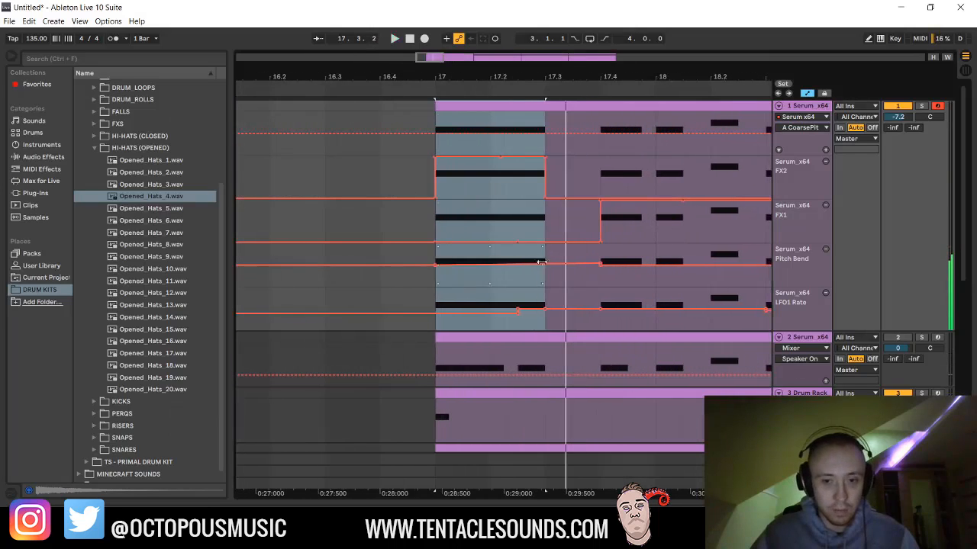
{"action": "left_click", "coordinate": [504, 300]}
{"action": "key", "text": "Right"}
{"action": "key", "text": "Right"}
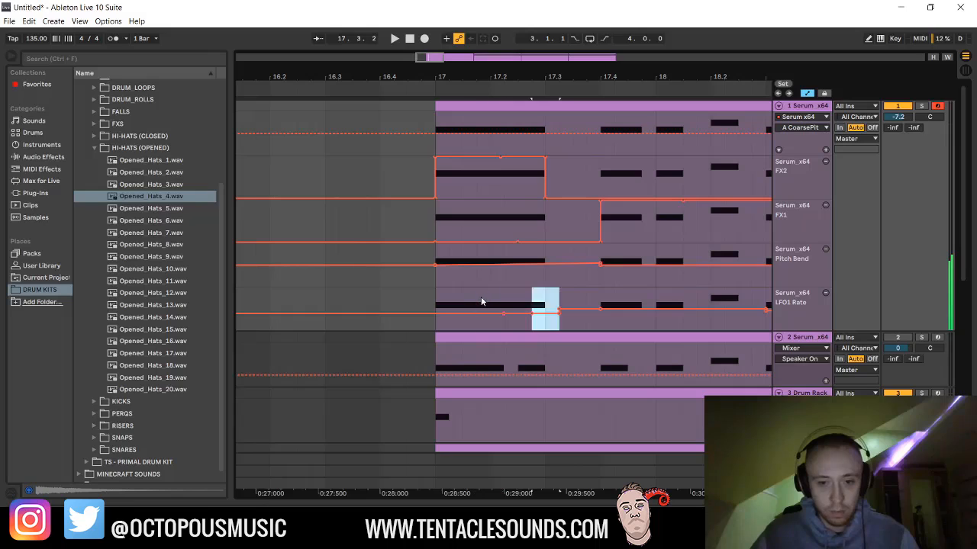
{"action": "left_click", "coordinate": [439, 298]}
{"action": "key", "text": "space"}
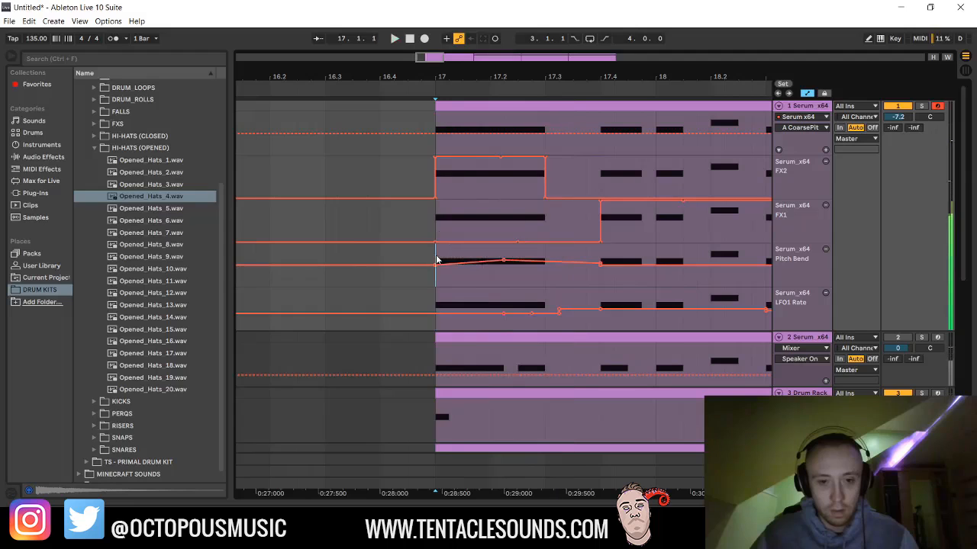
- Lower track 1's Pitch Bend automation breakpoint just after 17.2 to the baseline
{"action": "left_click_drag", "start_coordinate": [504, 260], "coordinate": [503, 265]}
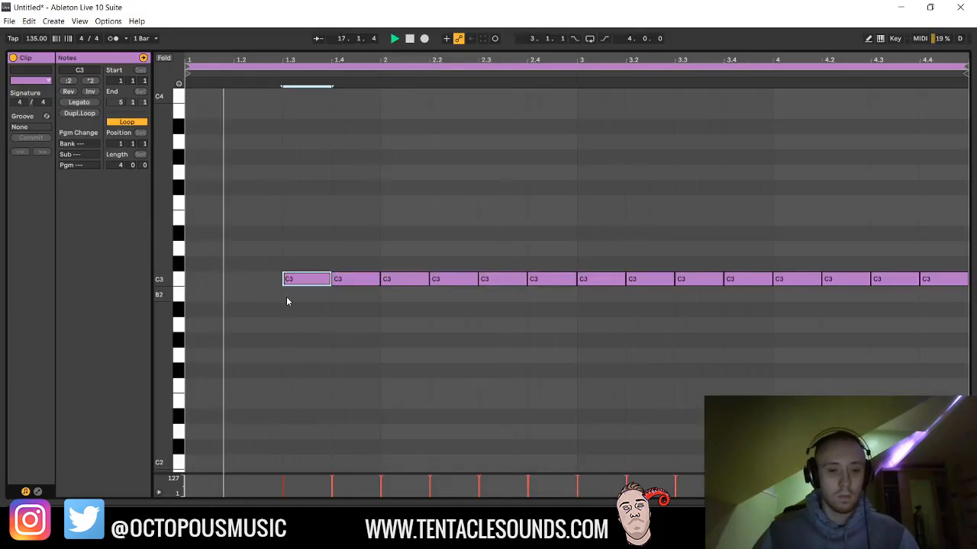
- Delete the C3 notes at beats 1.3, 3 and 3.2 from the hi-hat clip
{"action": "key", "text": "Delete"}
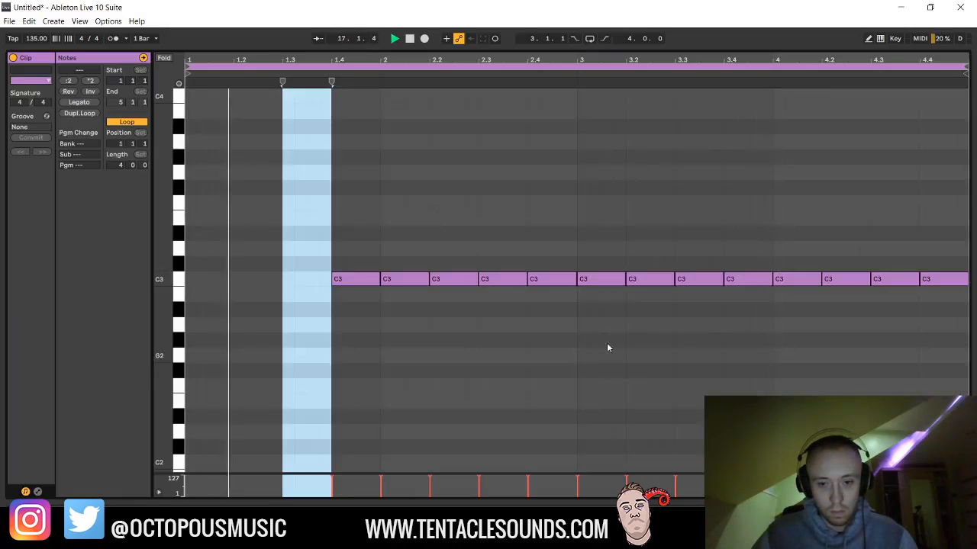
{"action": "left_click_drag", "start_coordinate": [593, 316], "coordinate": [674, 253]}
{"action": "key", "text": "Delete"}
{"action": "key", "text": "ctrl+z"}
{"action": "left_click_drag", "start_coordinate": [651, 332], "coordinate": [618, 257]}
{"action": "key", "text": "Delete"}
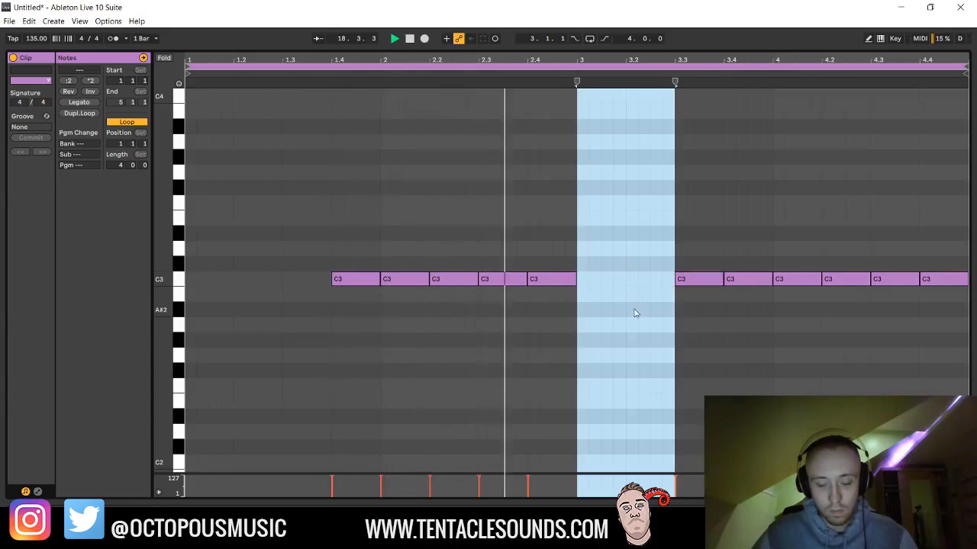
{"action": "left_click", "coordinate": [636, 315]}
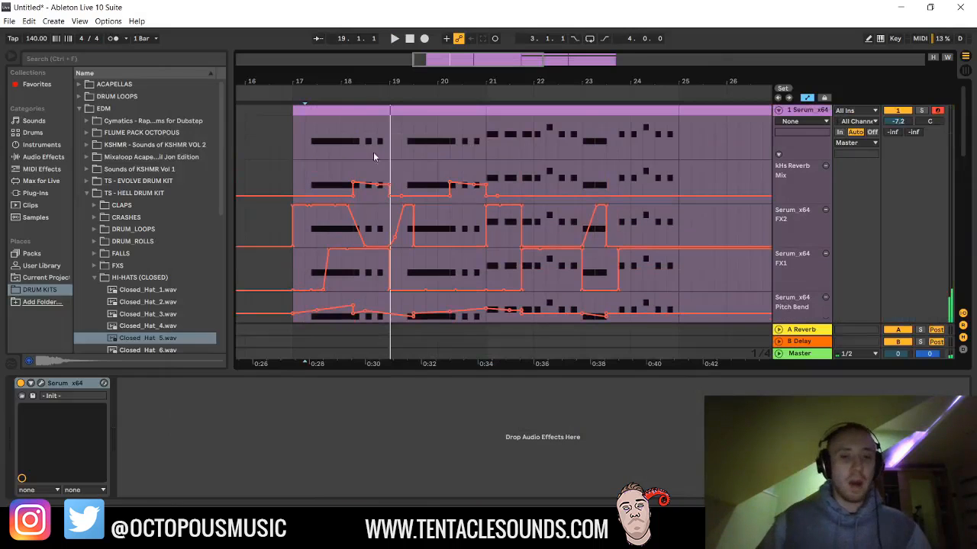
- Audition the arrangement from bar 17 through bar 24
{"action": "left_click", "coordinate": [296, 149]}
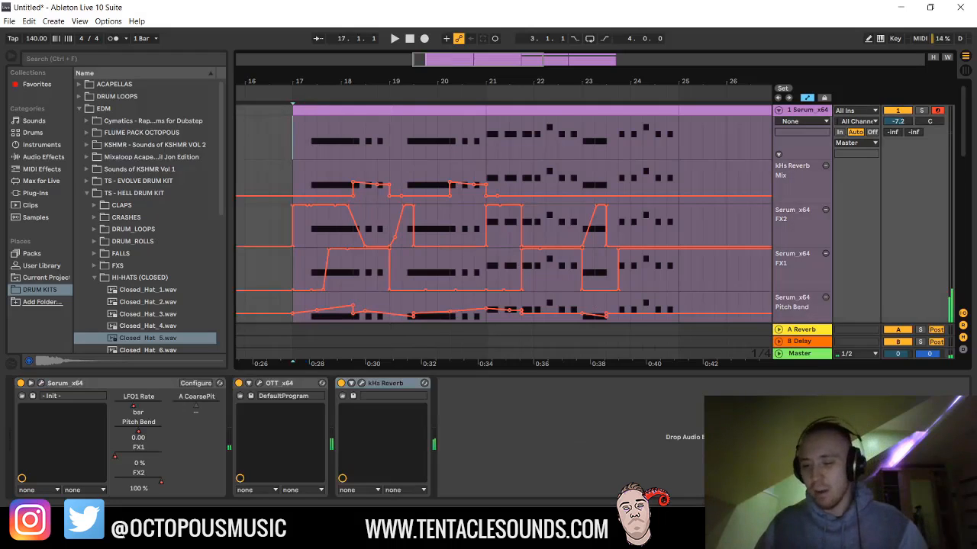
{"action": "key", "text": "ctrl+alt+l"}
{"action": "key", "text": "space"}
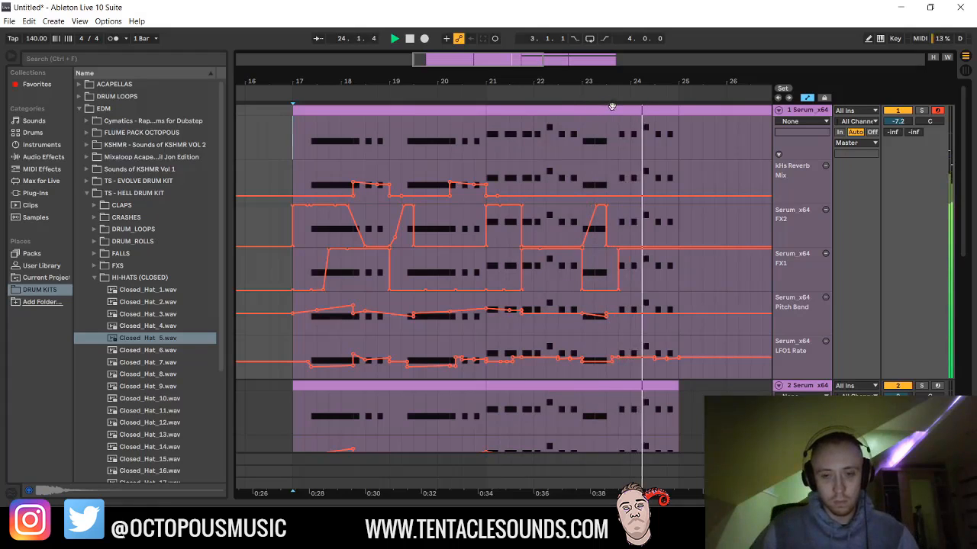
{"action": "scroll", "coordinate": [619, 133], "scroll_direction": "down", "scroll_amount": 5}
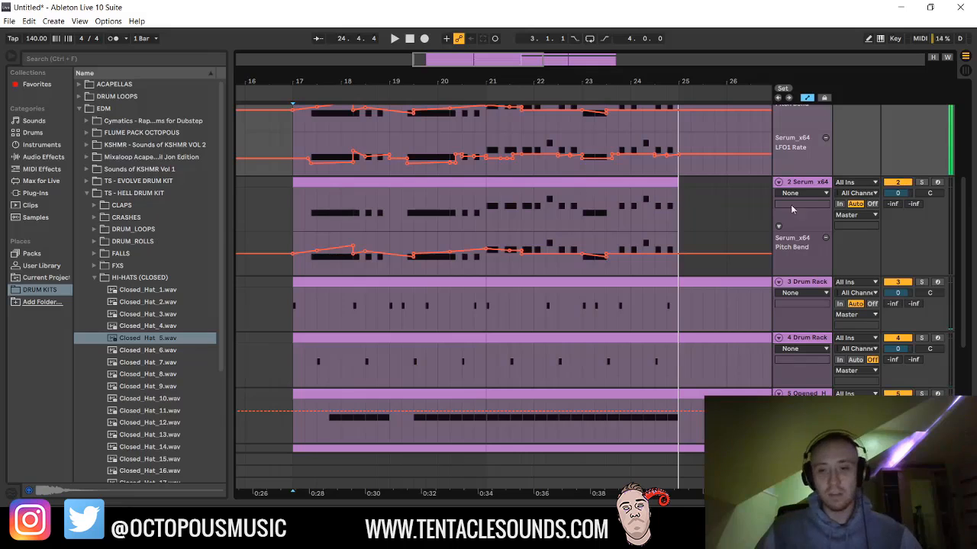
- Select the second Serum track, show its device chain and bring up the VST plug-in list
{"action": "left_click", "coordinate": [803, 183]}
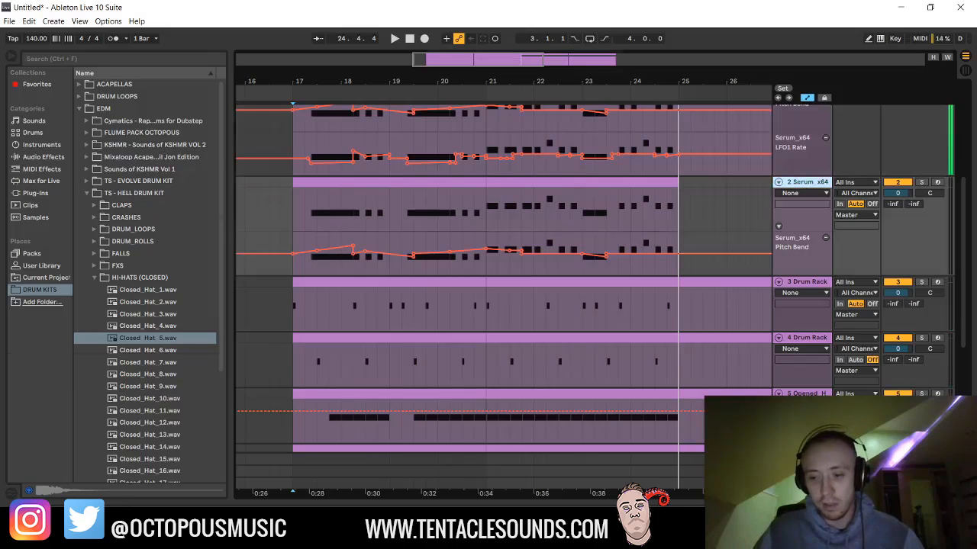
{"action": "left_click", "coordinate": [965, 512]}
{"action": "left_click", "coordinate": [31, 193]}
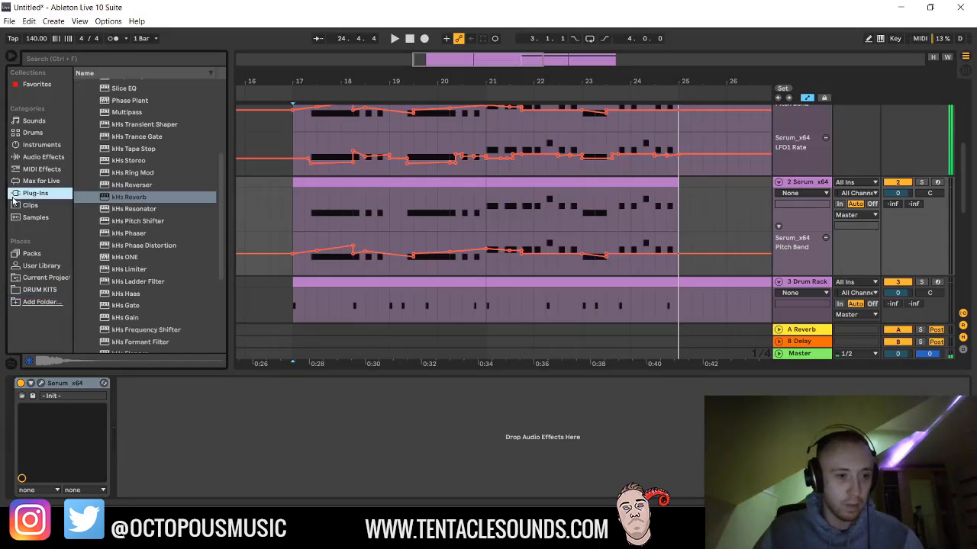
{"action": "scroll", "coordinate": [126, 234], "scroll_direction": "up", "scroll_amount": 5}
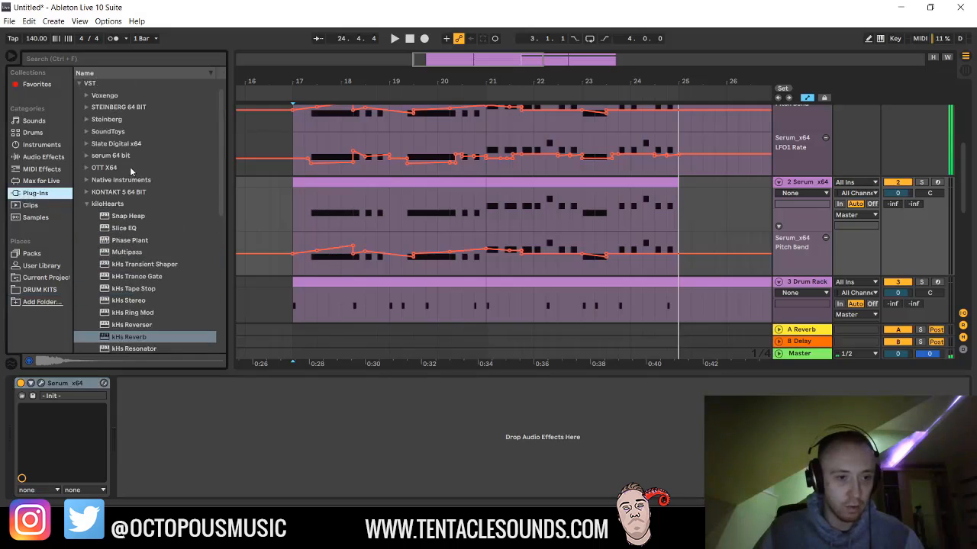
- Lower track 1's volume to -10.1 dB and check the mix levels while playing from 17.3
{"action": "left_click", "coordinate": [313, 144]}
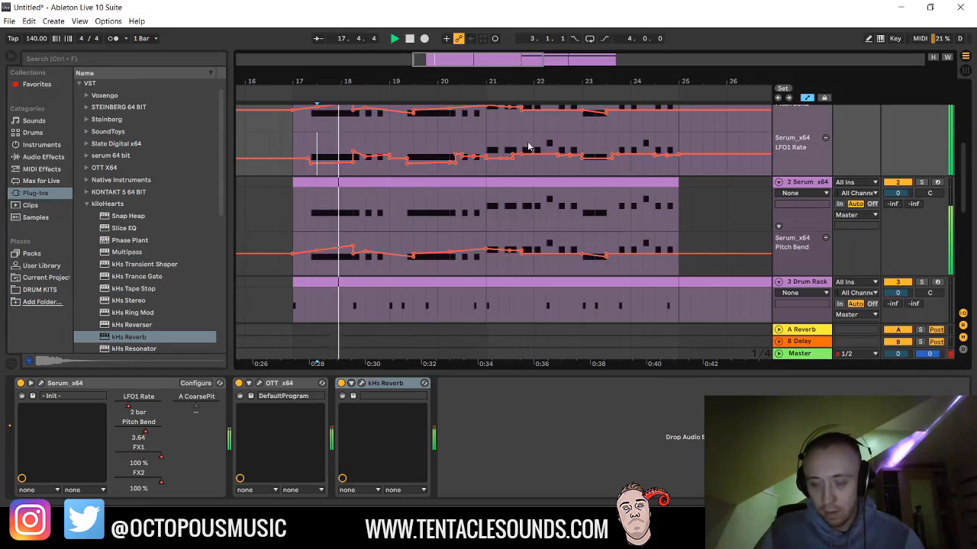
{"action": "left_click", "coordinate": [966, 71]}
{"action": "left_click", "coordinate": [966, 71]}
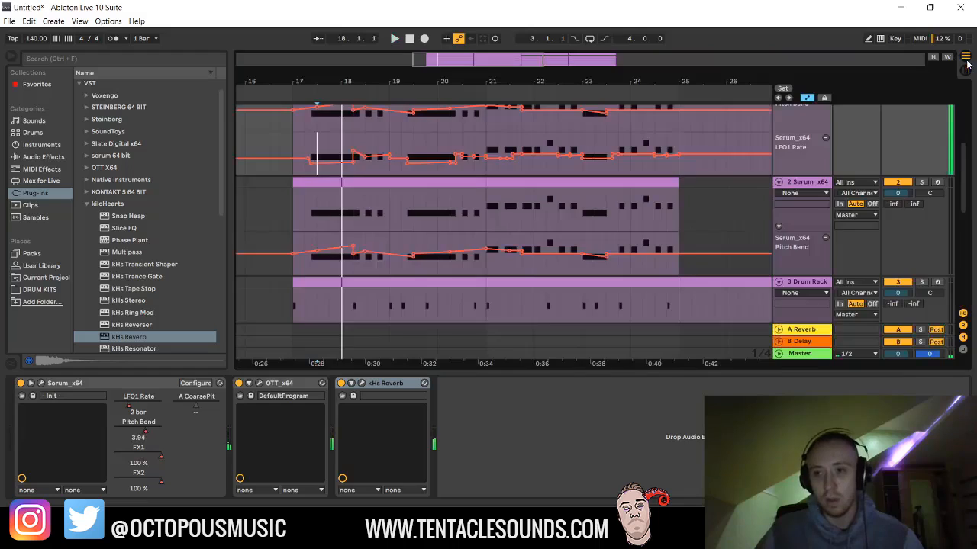
{"action": "key", "text": "a"}
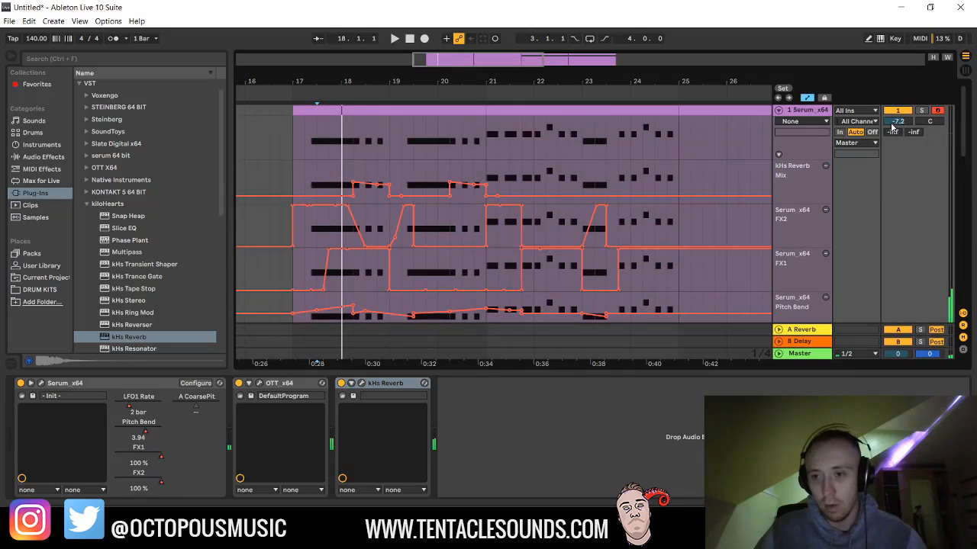
{"action": "left_click_drag", "start_coordinate": [893, 127], "coordinate": [893, 141]}
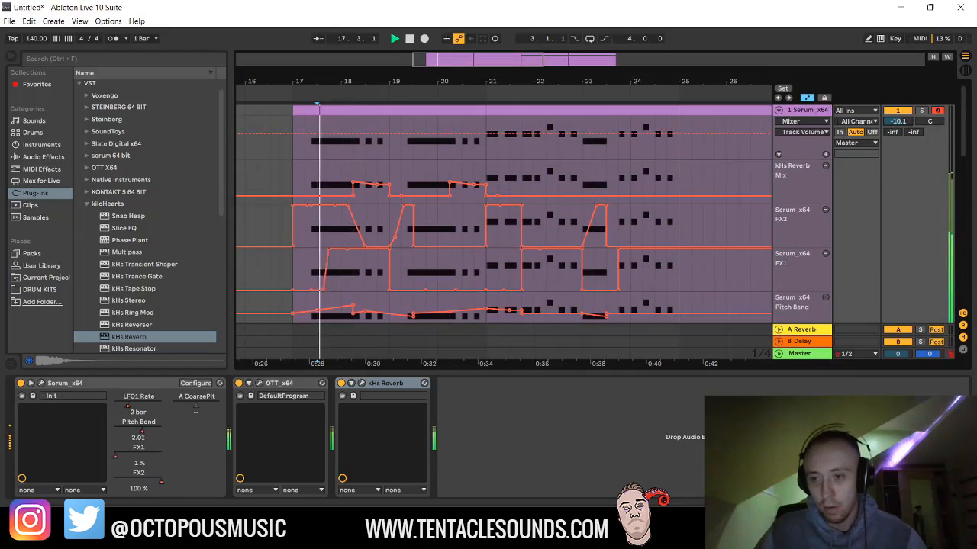
{"action": "left_click", "coordinate": [965, 72]}
{"action": "key", "text": "space"}
{"action": "key", "text": "space"}
{"action": "left_click", "coordinate": [966, 72]}
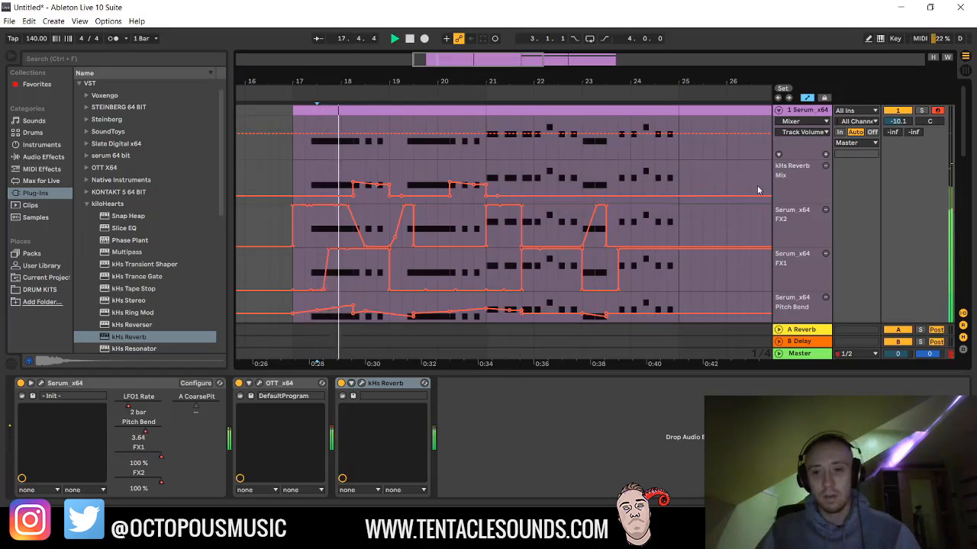
- Add the OTT plug-in after Serum on track 2 and audition it
{"action": "scroll", "coordinate": [748, 205], "scroll_direction": "down", "scroll_amount": 5}
{"action": "scroll", "coordinate": [750, 204], "scroll_direction": "down", "scroll_amount": 1}
{"action": "left_click", "coordinate": [818, 196]}
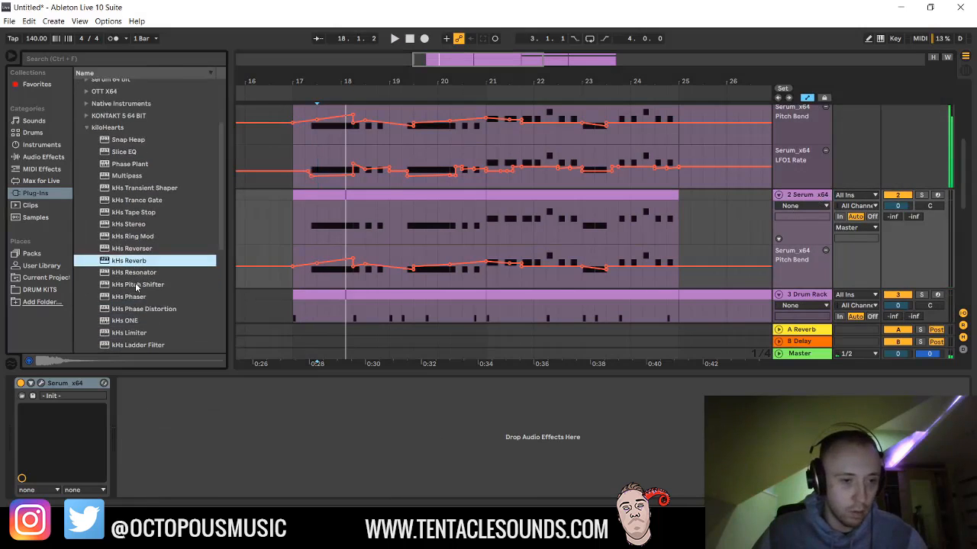
{"action": "scroll", "coordinate": [116, 203], "scroll_direction": "up", "scroll_amount": 1}
{"action": "left_click", "coordinate": [87, 219]}
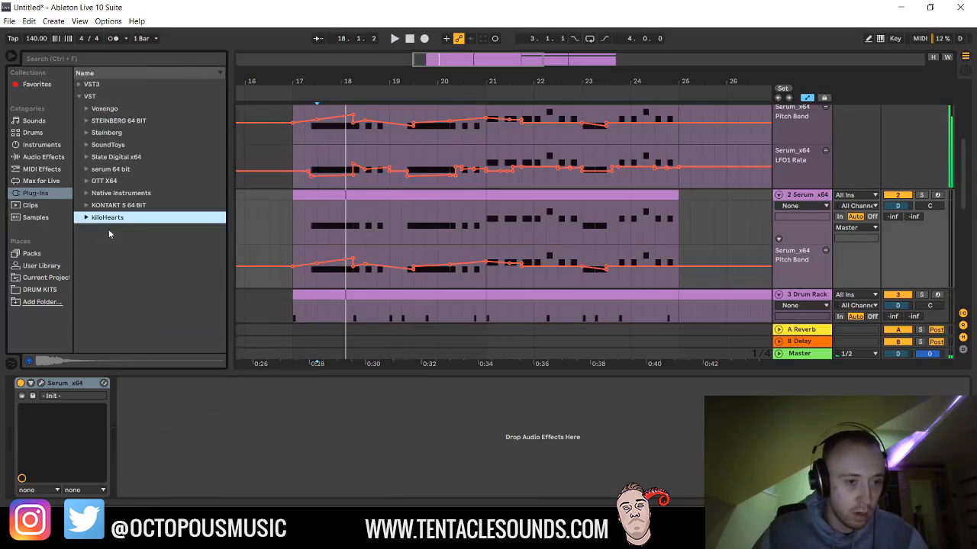
{"action": "left_click", "coordinate": [94, 183]}
{"action": "left_click", "coordinate": [111, 187]}
{"action": "left_click_drag", "start_coordinate": [122, 194], "coordinate": [196, 447]}
{"action": "key", "text": "space"}
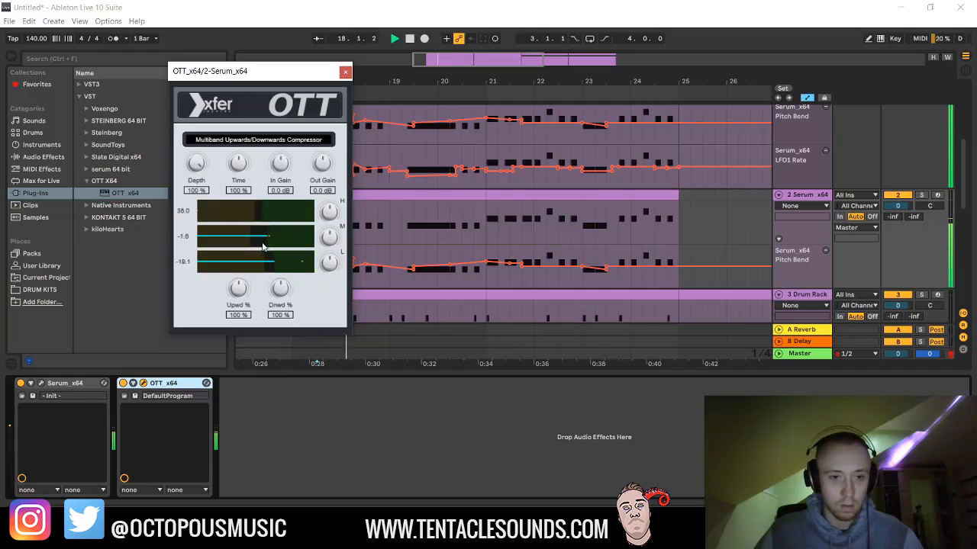
- Lower the Dnwd % amount of track 2's OTT during playback and check the track levels in the mixer
{"action": "key", "text": "space"}
{"action": "key", "text": "space"}
{"action": "left_click_drag", "start_coordinate": [279, 298], "coordinate": [280, 311]}
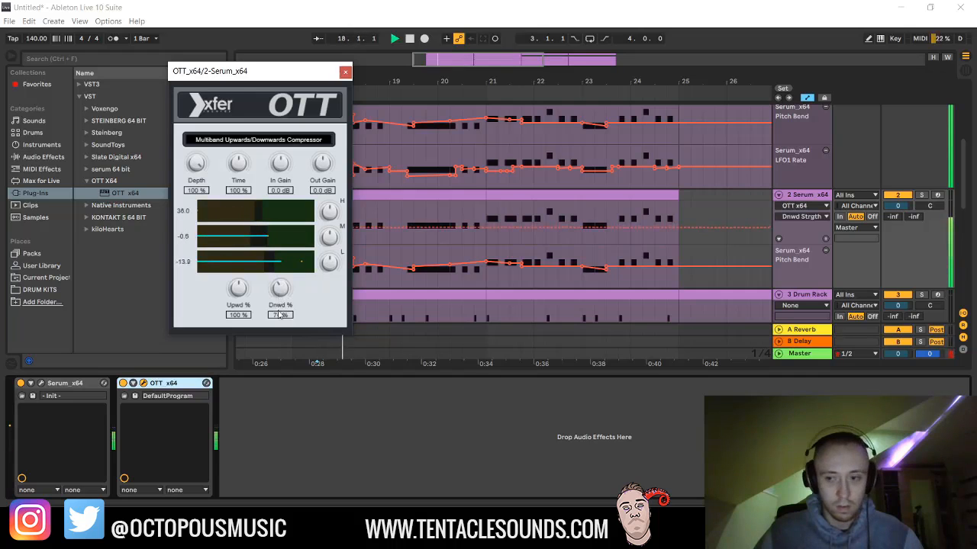
{"action": "left_click", "coordinate": [344, 73]}
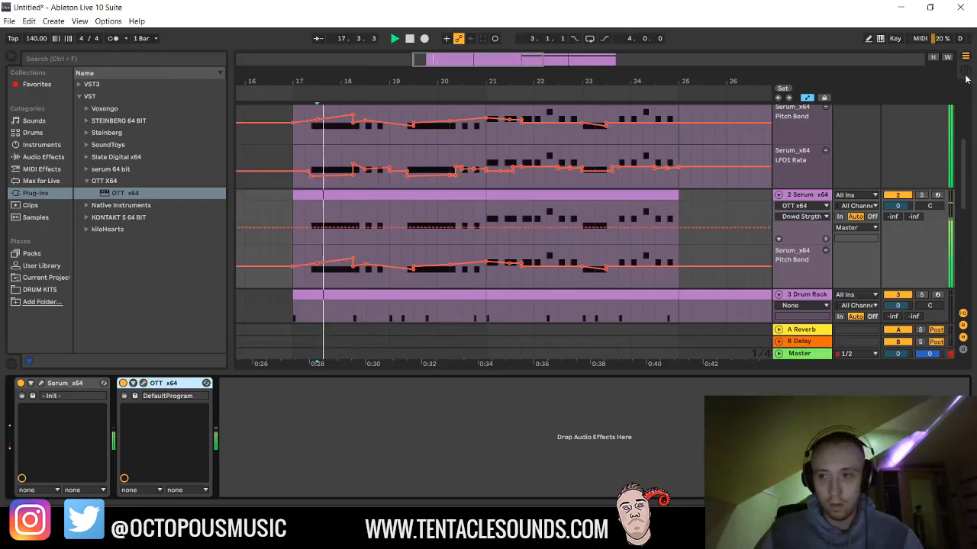
{"action": "left_click", "coordinate": [965, 71]}
{"action": "key", "text": "space"}
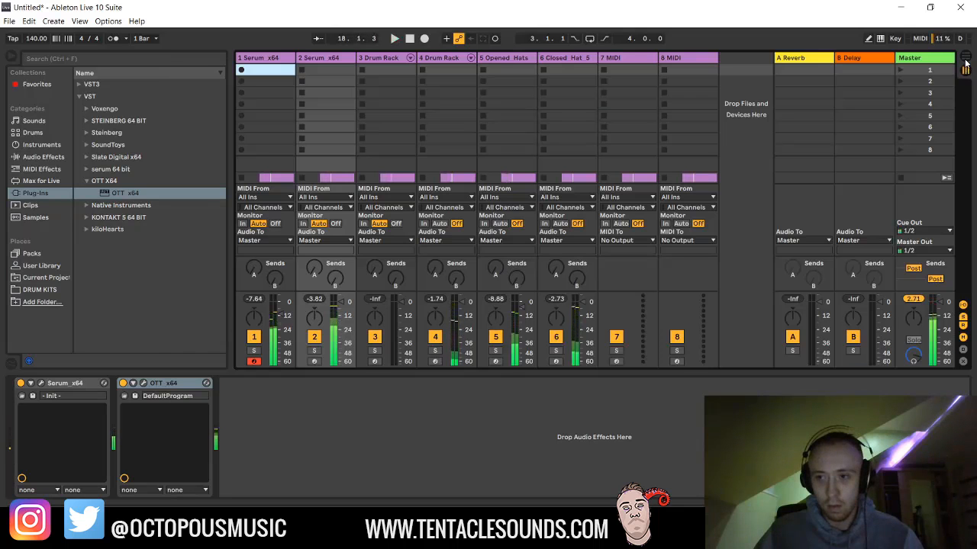
{"action": "left_click", "coordinate": [965, 57]}
{"action": "key", "text": "space"}
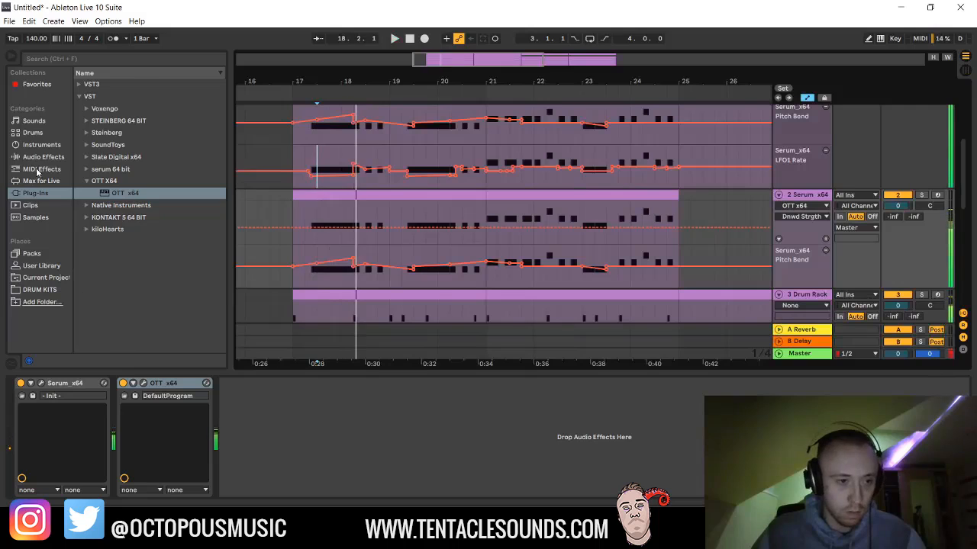
- Add a Saturator after OTT on track 2 and set its curve type to Soft Sine
{"action": "left_click", "coordinate": [47, 171]}
{"action": "scroll", "coordinate": [550, 230], "scroll_direction": "down", "scroll_amount": 5}
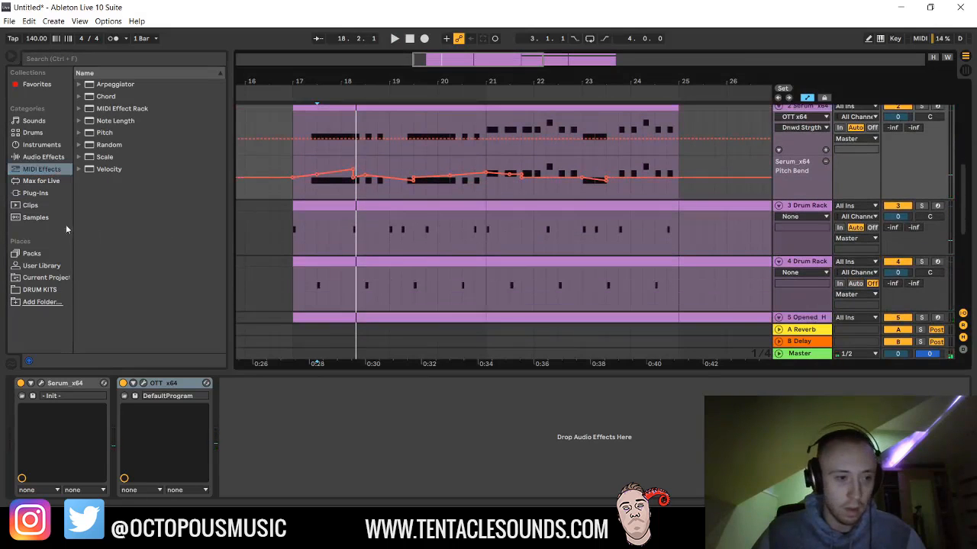
{"action": "left_click", "coordinate": [40, 196]}
{"action": "left_click", "coordinate": [39, 156]}
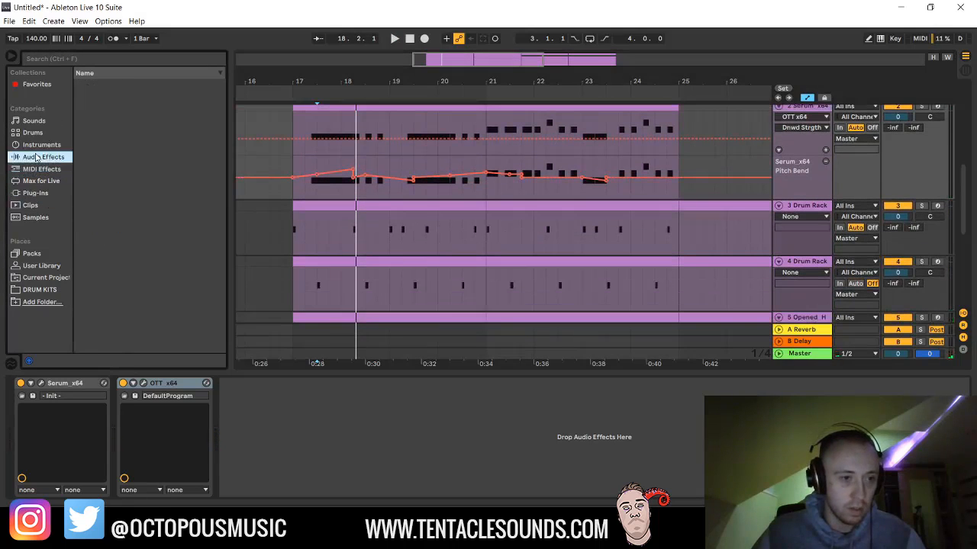
{"action": "left_click_drag", "start_coordinate": [120, 288], "coordinate": [342, 437]}
{"action": "left_click", "coordinate": [310, 450]}
{"action": "left_click", "coordinate": [306, 468]}
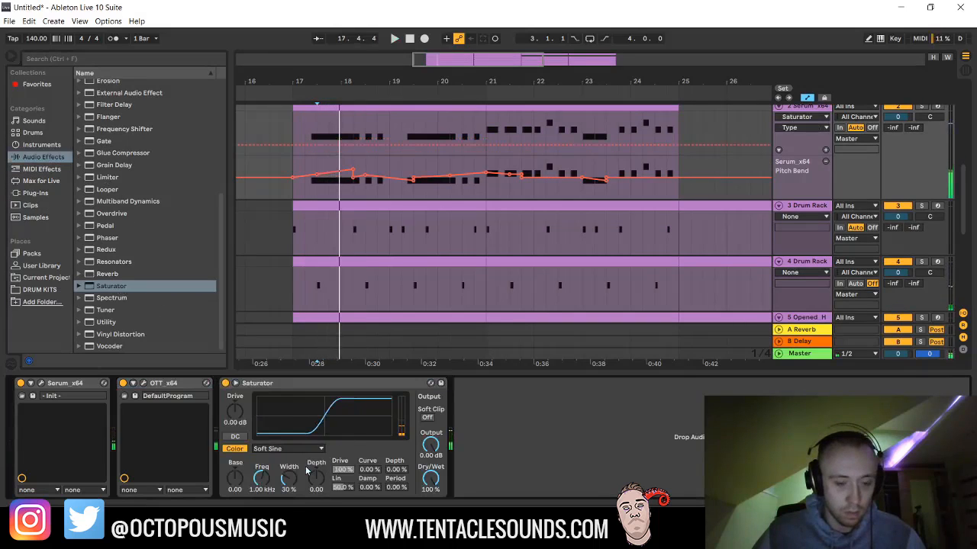
- Enable the EQ effect in track 2's Serum, set its high band to low-pass and lower that band's frequency
{"action": "left_click", "coordinate": [40, 383]}
{"action": "left_click", "coordinate": [322, 87]}
{"action": "left_click", "coordinate": [179, 270]}
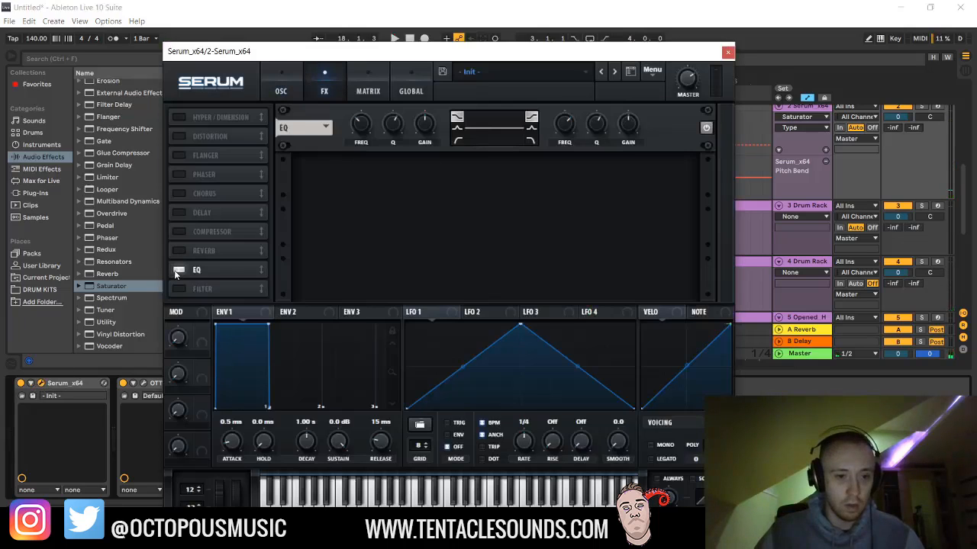
{"action": "key", "text": "space"}
{"action": "left_click", "coordinate": [531, 140]}
{"action": "left_click_drag", "start_coordinate": [563, 125], "coordinate": [535, 157]}
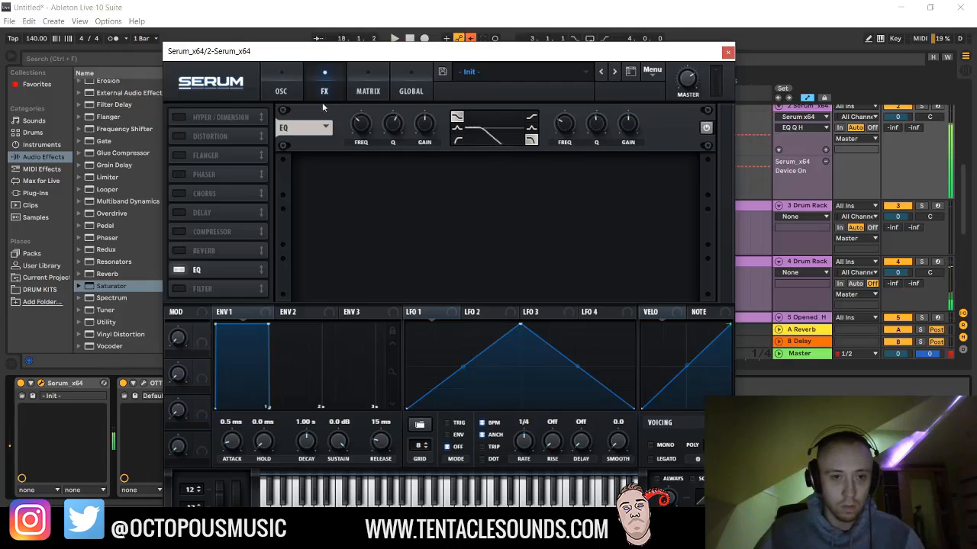
{"action": "left_click", "coordinate": [728, 53]}
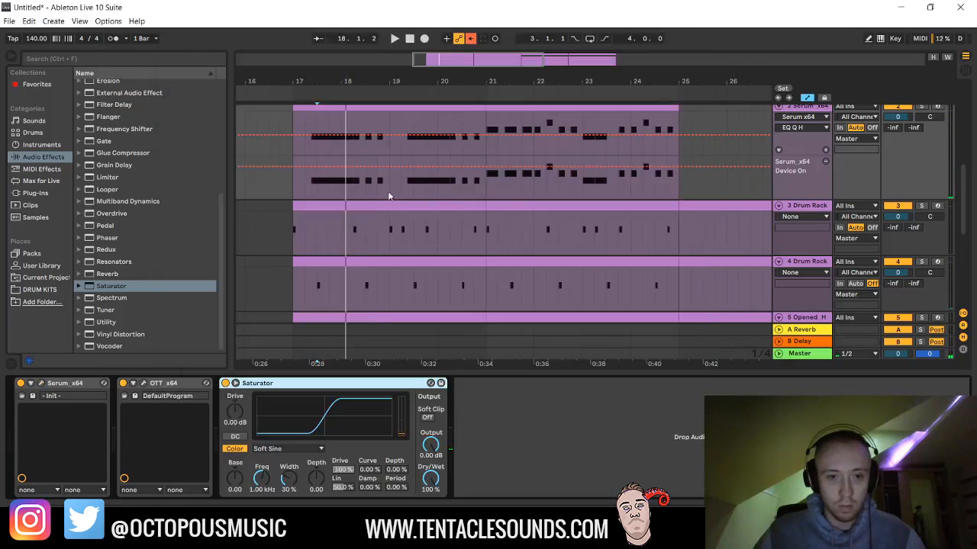
- Try all notes of track 2's first clip at C2, C#2 and E2 during playback, and return them to D2
{"action": "scroll", "coordinate": [389, 197], "scroll_direction": "up", "scroll_amount": 2}
{"action": "double_click", "coordinate": [398, 168]}
{"action": "key", "text": "ctrl+a"}
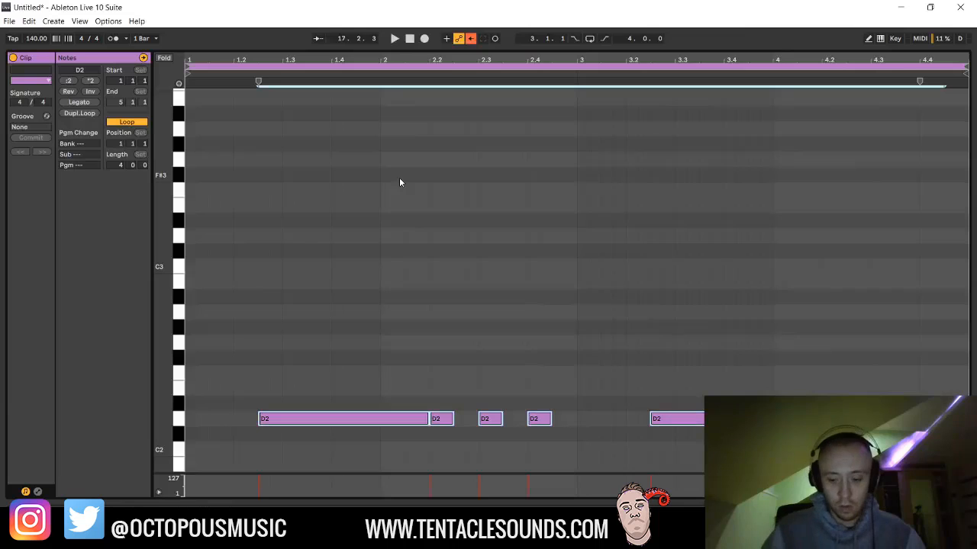
{"action": "key", "text": "space"}
{"action": "key", "text": "Down"}
{"action": "key", "text": "Down"}
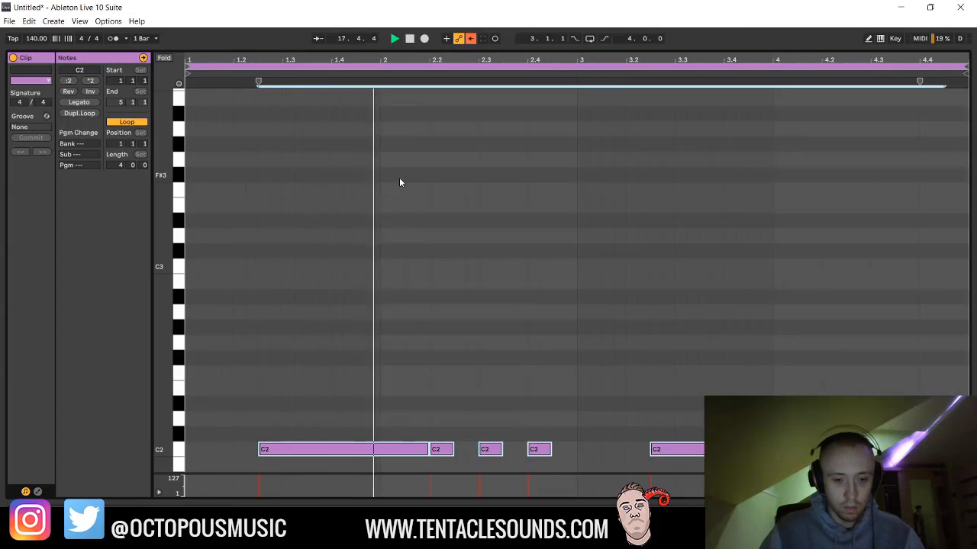
{"action": "key", "text": "Up"}
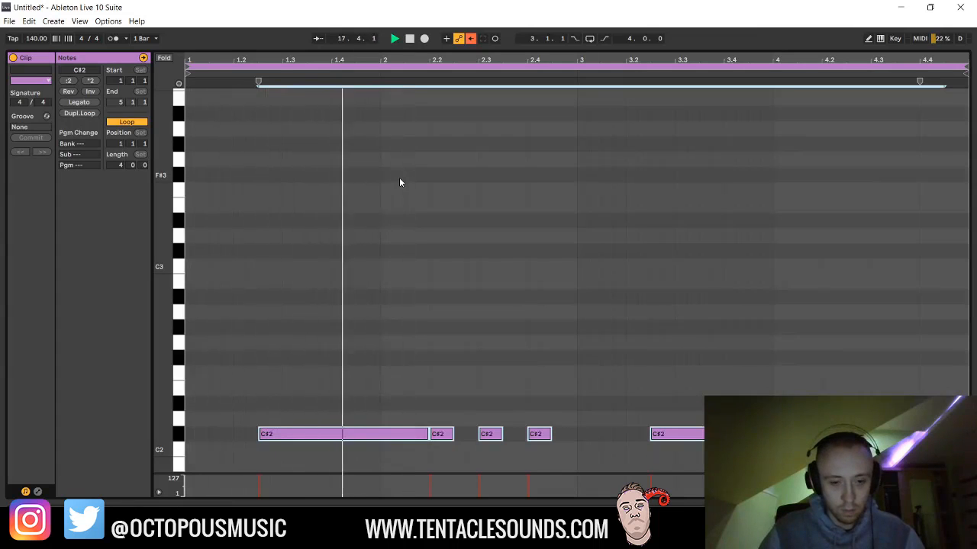
{"action": "key", "text": "Up"}
{"action": "key", "text": "Up"}
{"action": "key", "text": "Up"}
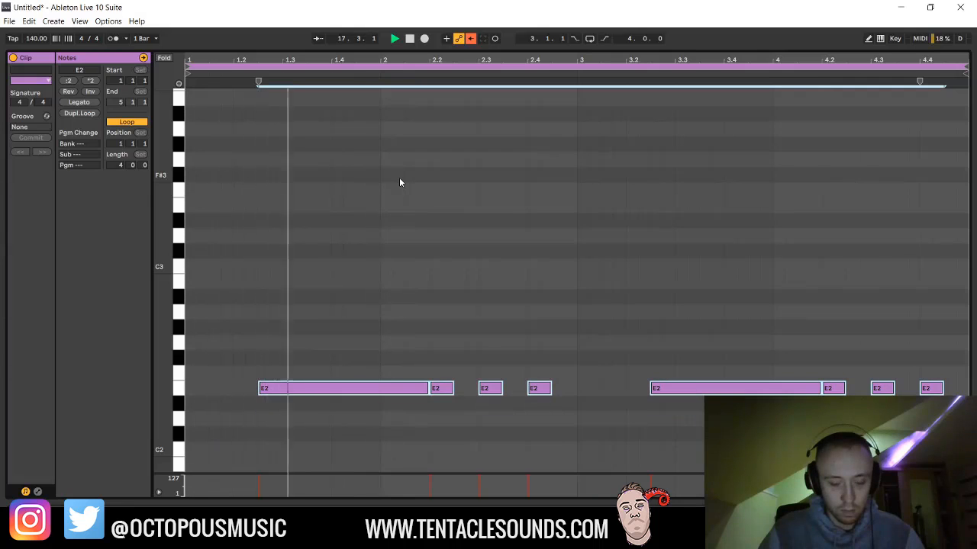
{"action": "key", "text": "Down"}
{"action": "key", "text": "Down"}
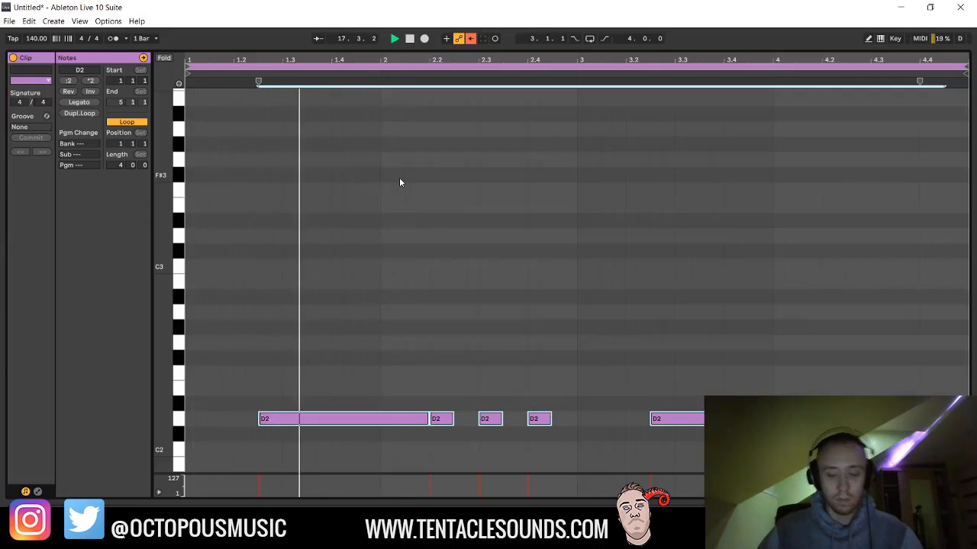
- Close track 2's note editor and listen to both Serum tracks in the arrangement
{"action": "left_click", "coordinate": [965, 516]}
{"action": "scroll", "coordinate": [476, 225], "scroll_direction": "up", "scroll_amount": 2}
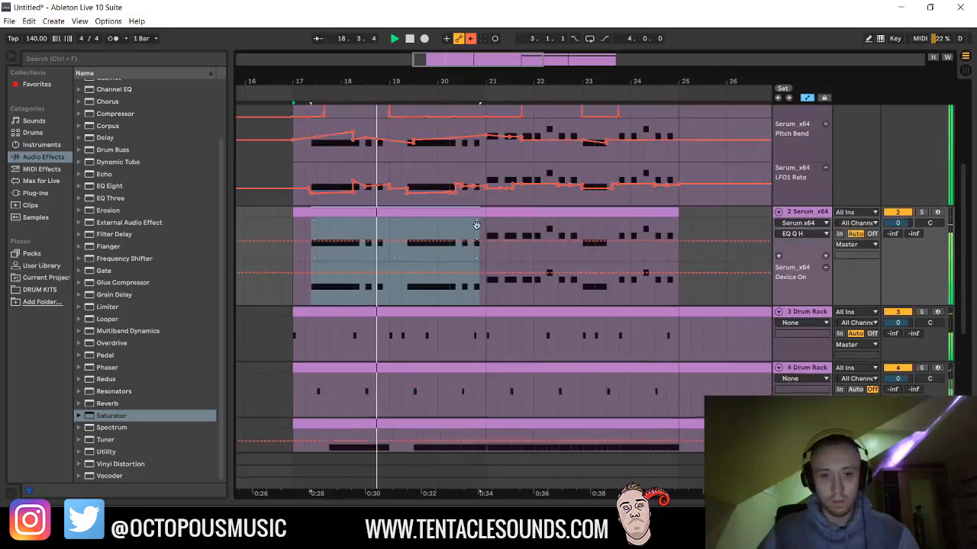
{"action": "scroll", "coordinate": [465, 183], "scroll_direction": "up", "scroll_amount": 4}
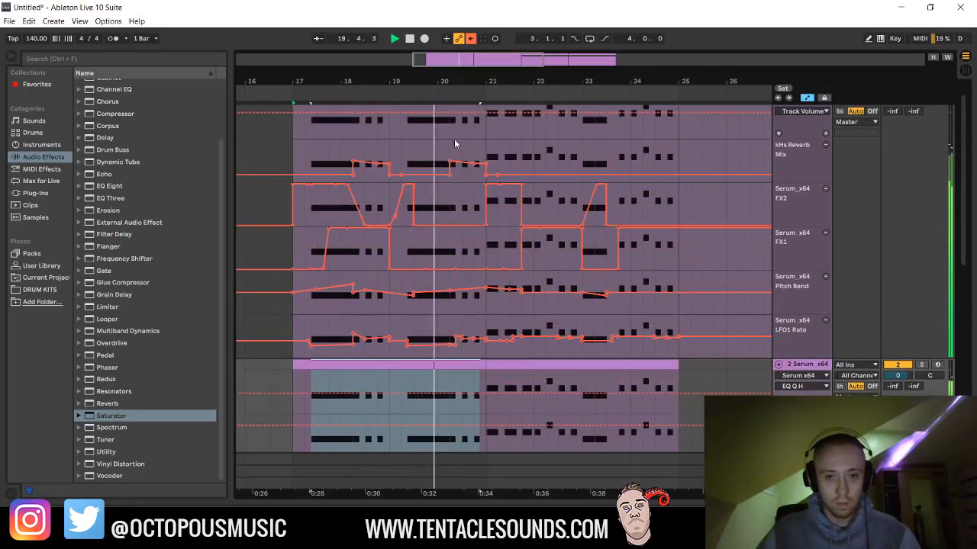
- Select the clips of the first Serum track, then those of track 2, and play both layers from bar 17
{"action": "scroll", "coordinate": [455, 142], "scroll_direction": "up", "scroll_amount": 1}
{"action": "key", "text": "space"}
{"action": "left_click", "coordinate": [461, 110]}
{"action": "left_click", "coordinate": [500, 113], "text": "shift"}
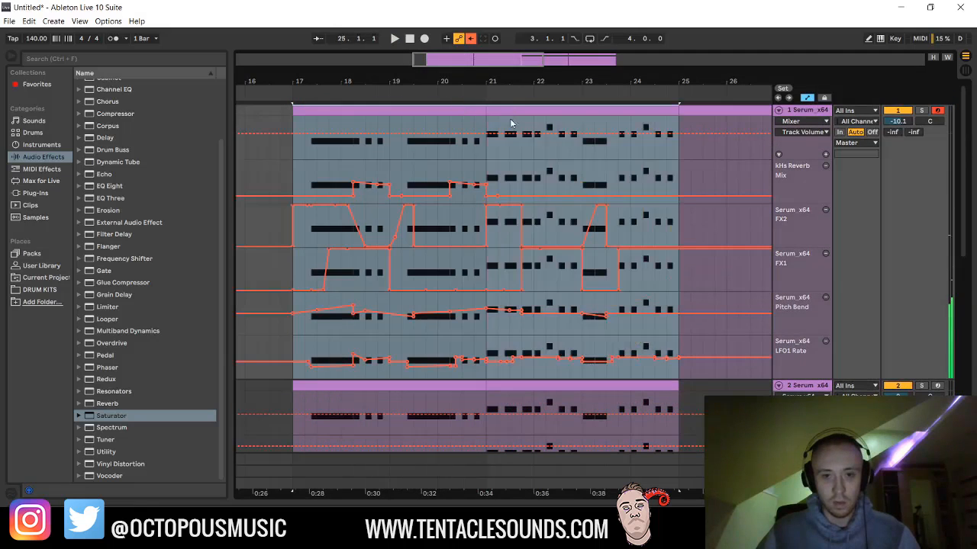
{"action": "left_click", "coordinate": [292, 408]}
{"action": "key", "text": "space"}
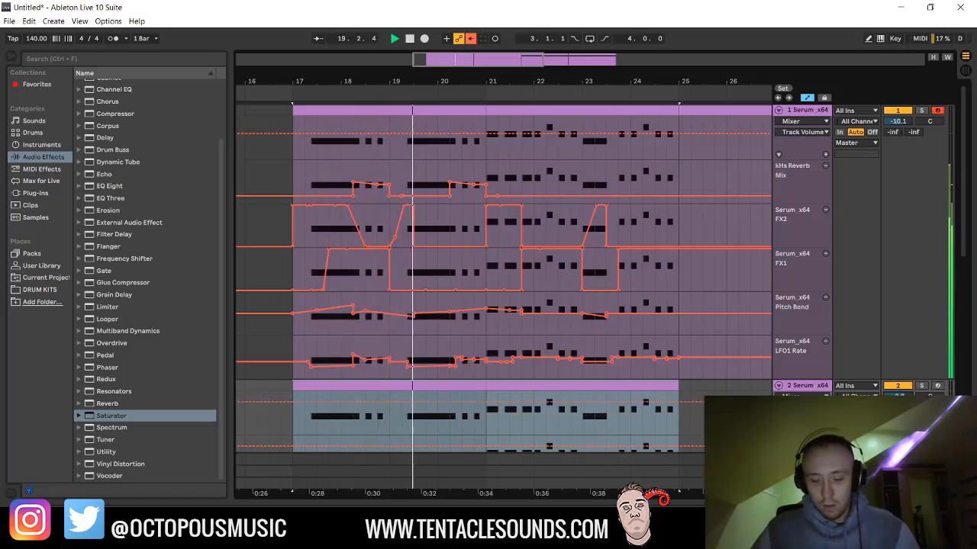
- Bypass the Saturator on track 2, listen without it and delete the device
{"action": "key", "text": "shift+Tab"}
{"action": "left_click", "coordinate": [225, 384]}
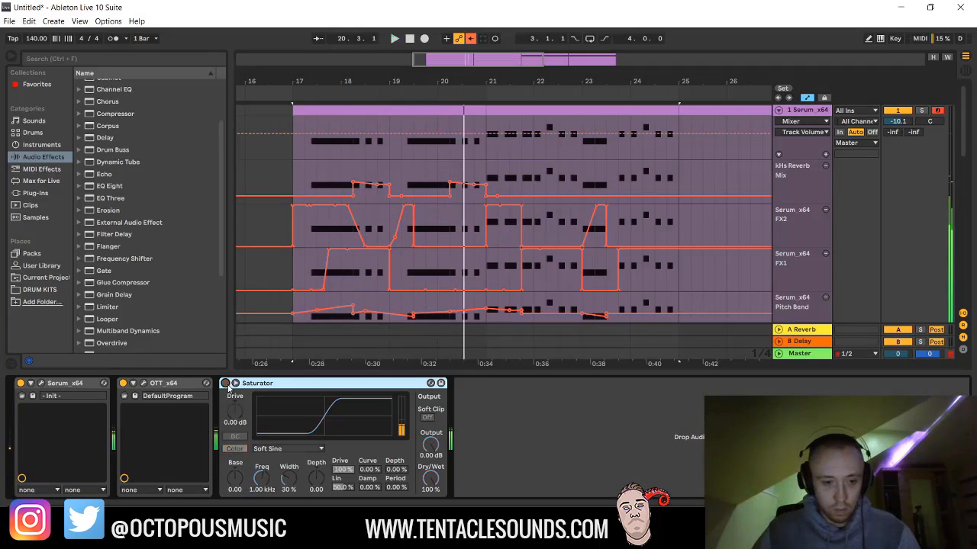
{"action": "key", "text": "space"}
{"action": "key", "text": "space"}
{"action": "key", "text": "Delete"}
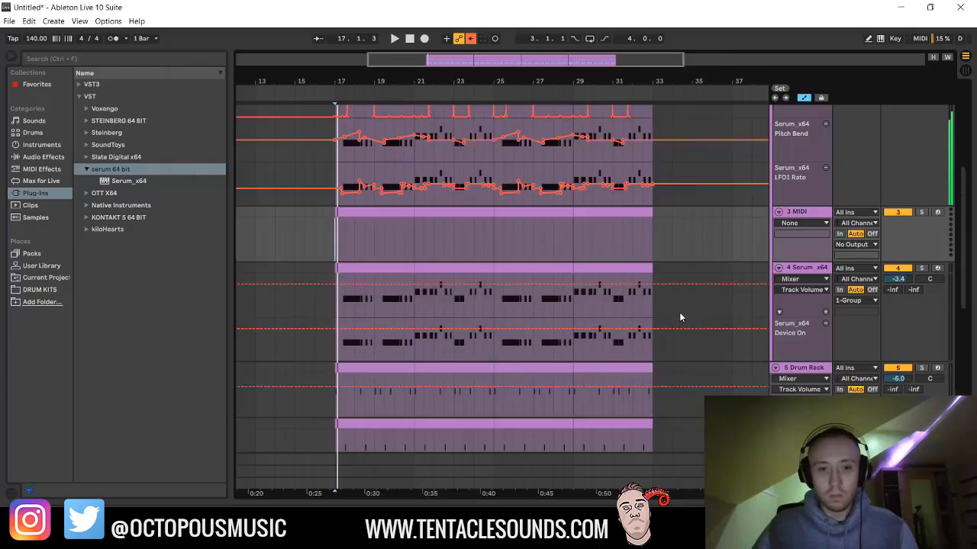
- Play the arrangement from bar 17 and review the Serum, Drum Rack and hi-hat tracks
{"action": "scroll", "coordinate": [680, 317], "scroll_direction": "up", "scroll_amount": 6}
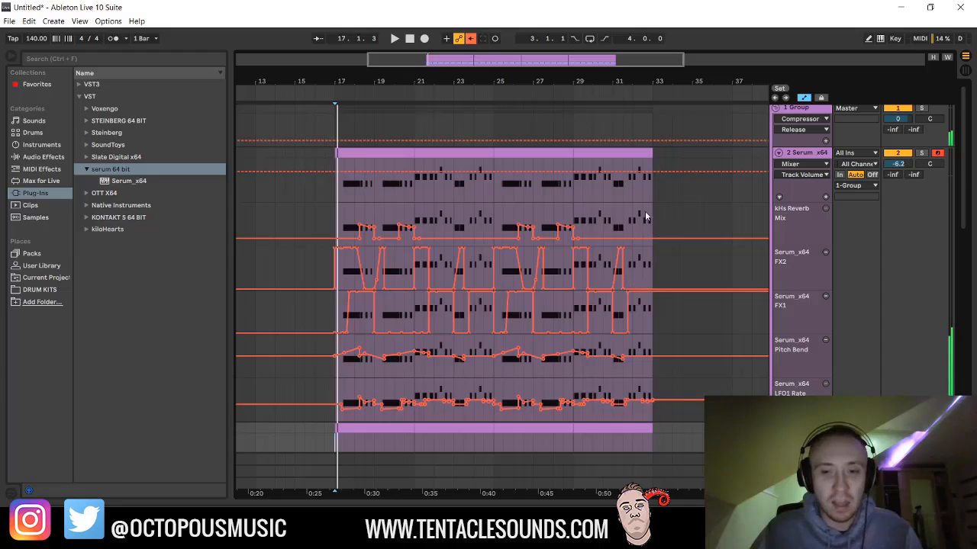
{"action": "key", "text": "space"}
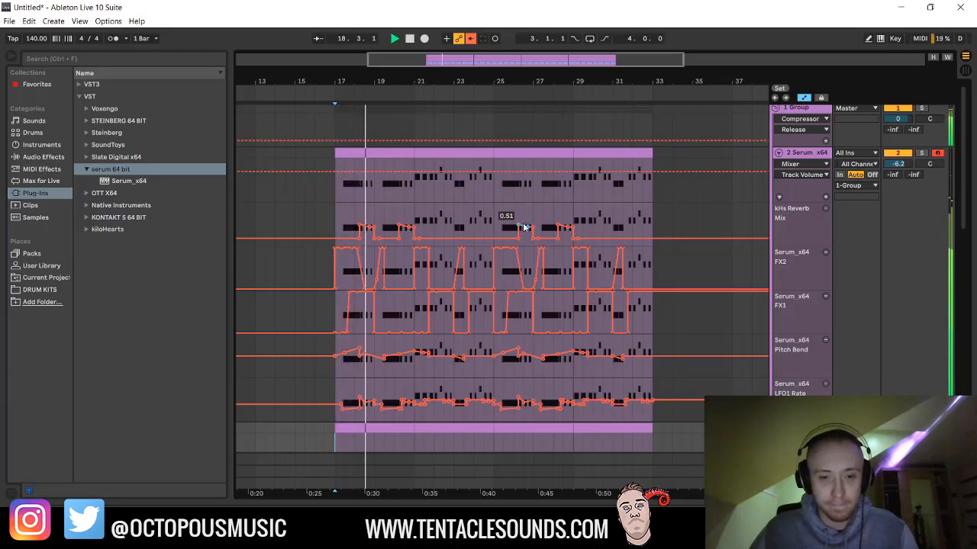
{"action": "scroll", "coordinate": [560, 319], "scroll_direction": "down", "scroll_amount": 5}
{"action": "scroll", "coordinate": [560, 319], "scroll_direction": "down", "scroll_amount": 4}
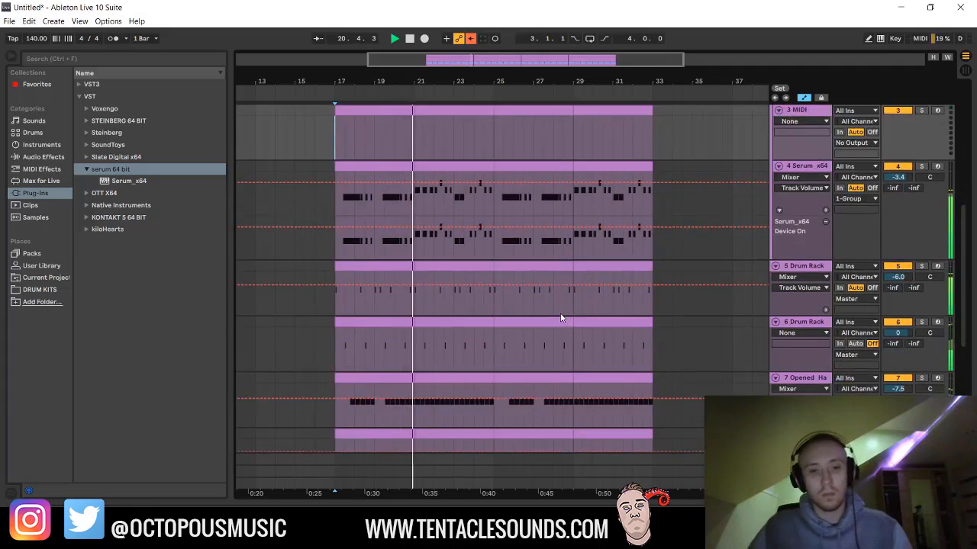
{"action": "scroll", "coordinate": [563, 321], "scroll_direction": "up", "scroll_amount": 3}
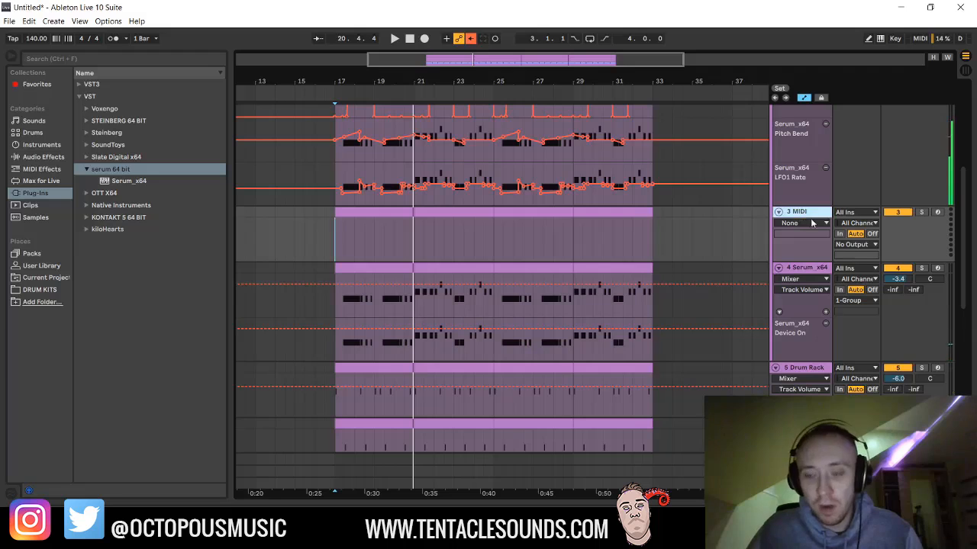
- Load Serum_x64 onto the empty MIDI track 3 and arm the track for recording
{"action": "left_click", "coordinate": [966, 492]}
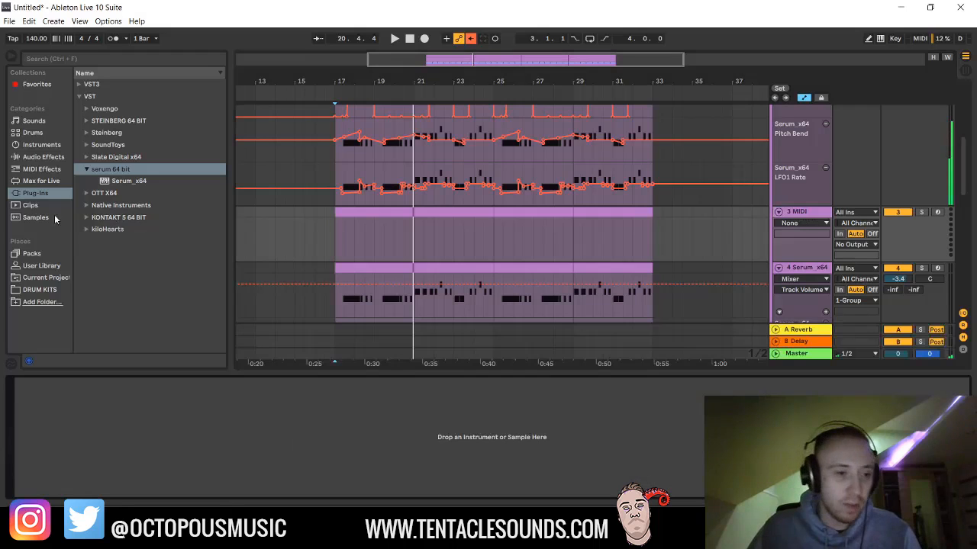
{"action": "left_click_drag", "start_coordinate": [113, 182], "coordinate": [162, 426]}
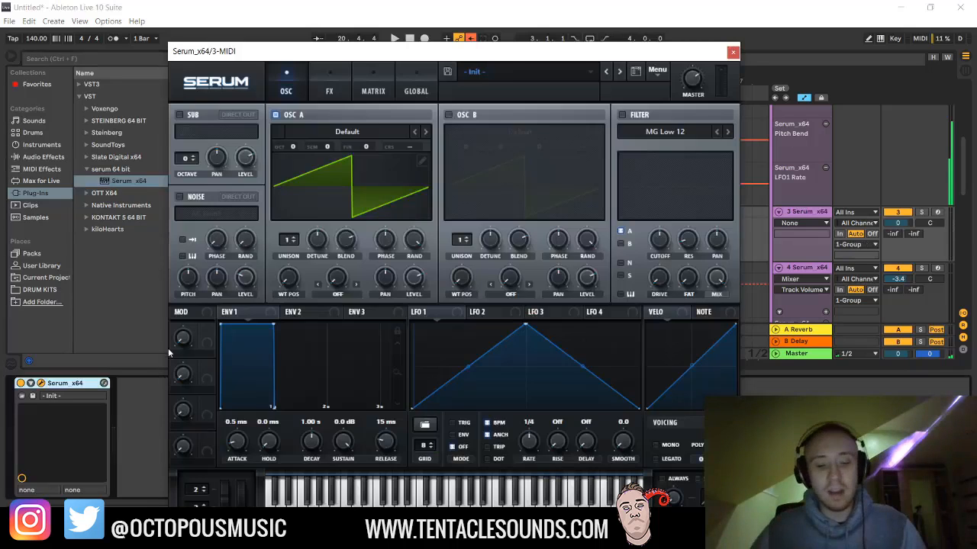
{"action": "left_click", "coordinate": [937, 216]}
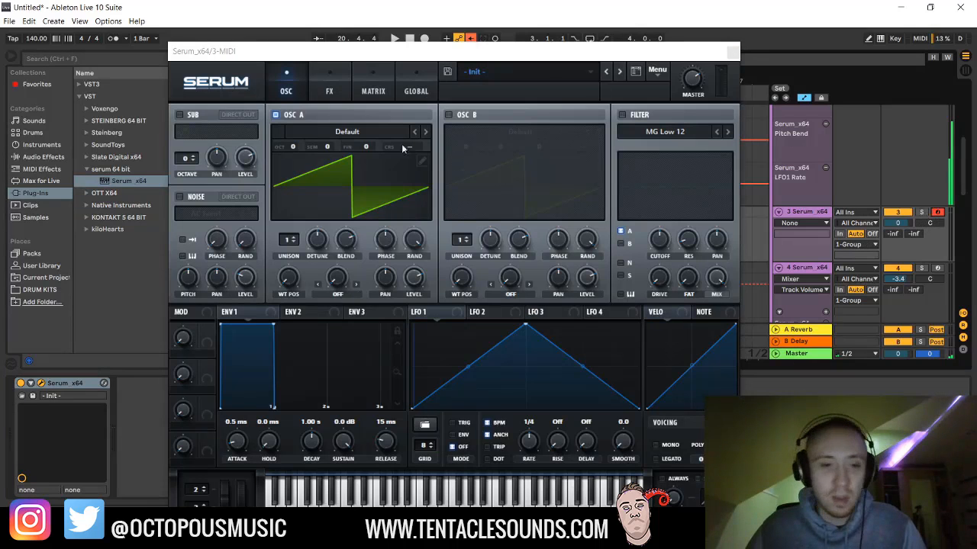
- Set oscillator A's octave to -4 in track 3's Serum, and enable oscillator B with its octave at +2
{"action": "left_click_drag", "start_coordinate": [294, 147], "coordinate": [293, 184]}
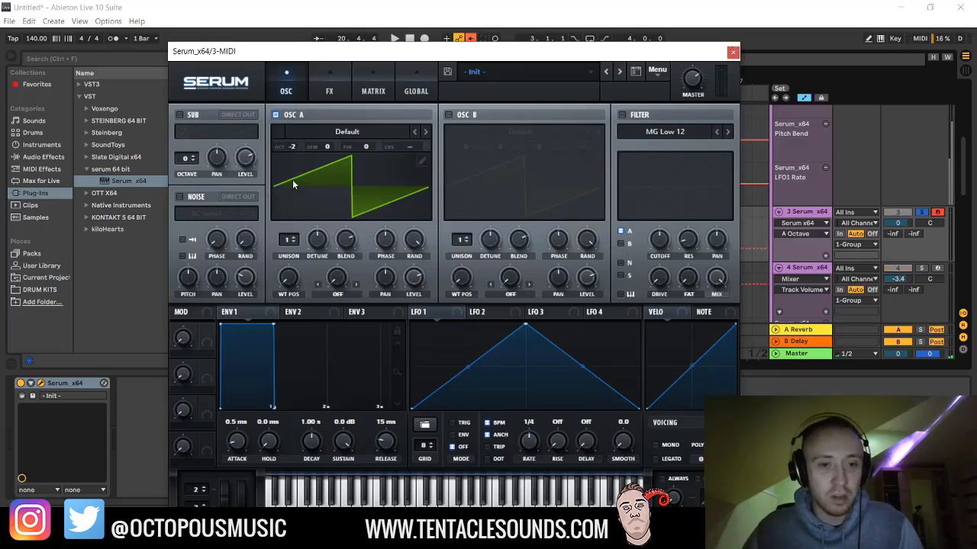
{"action": "left_click", "coordinate": [449, 115]}
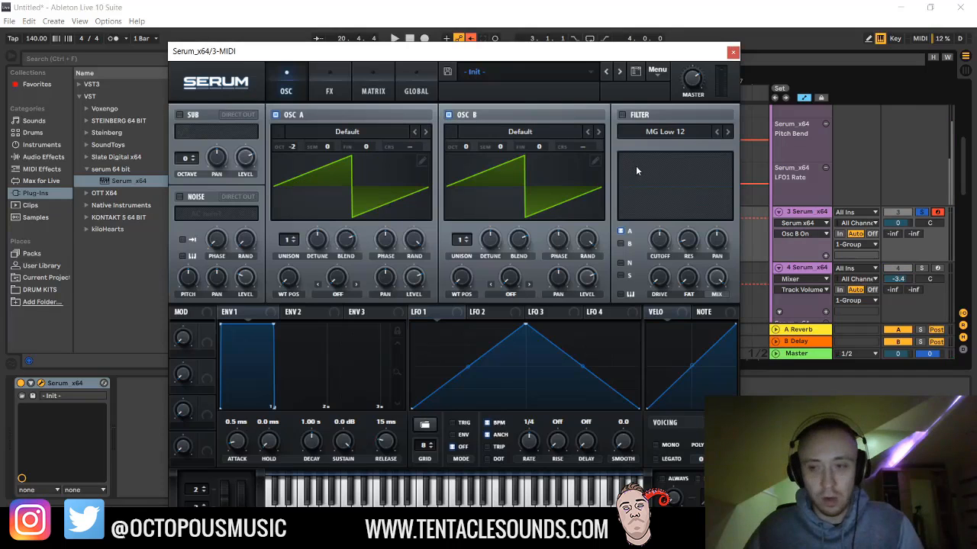
{"action": "left_click_drag", "start_coordinate": [447, 147], "coordinate": [473, 115]}
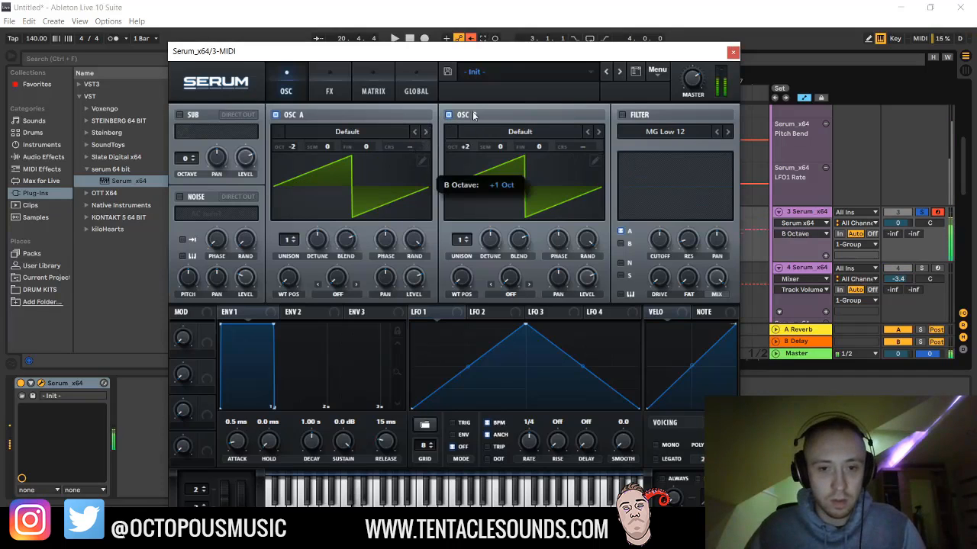
{"action": "left_click", "coordinate": [294, 144]}
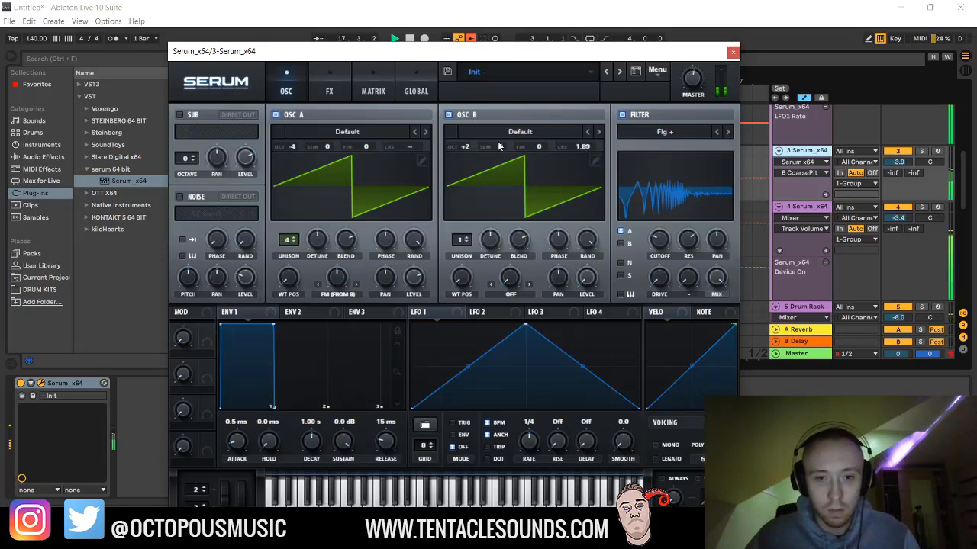
- Change oscillator B's wavetable to Basic Shapes and set its octave to +1
{"action": "left_click", "coordinate": [462, 135]}
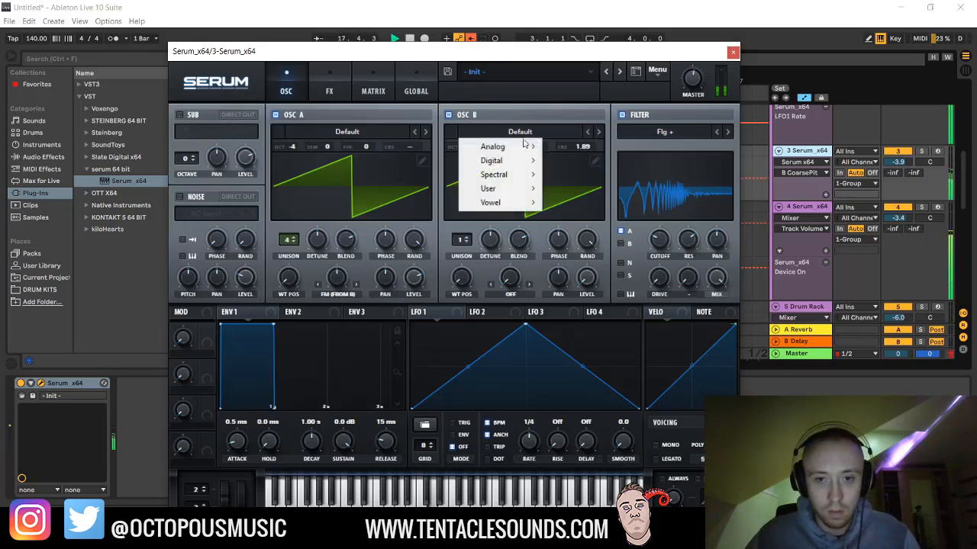
{"action": "mouse_move", "coordinate": [504, 147]}
{"action": "left_click", "coordinate": [591, 206]}
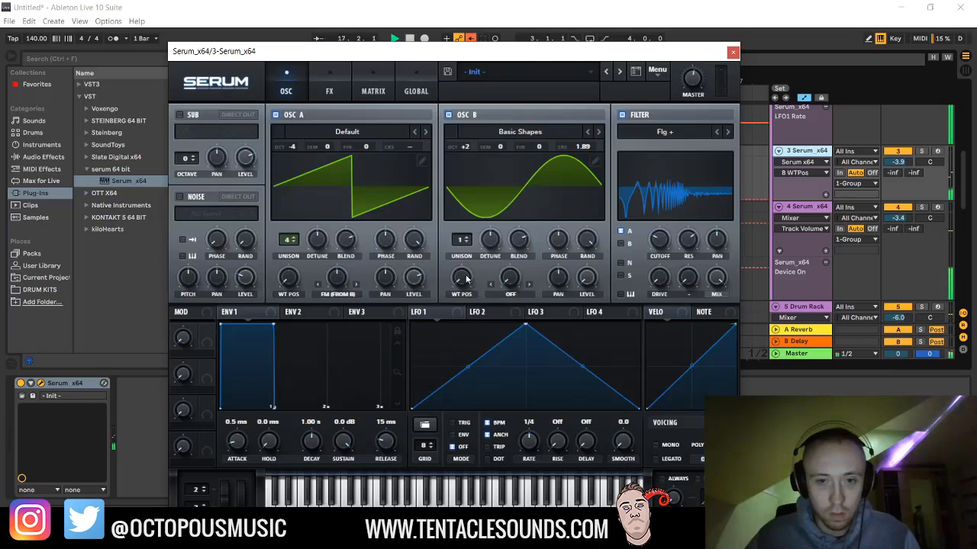
{"action": "left_click_drag", "start_coordinate": [464, 146], "coordinate": [465, 168]}
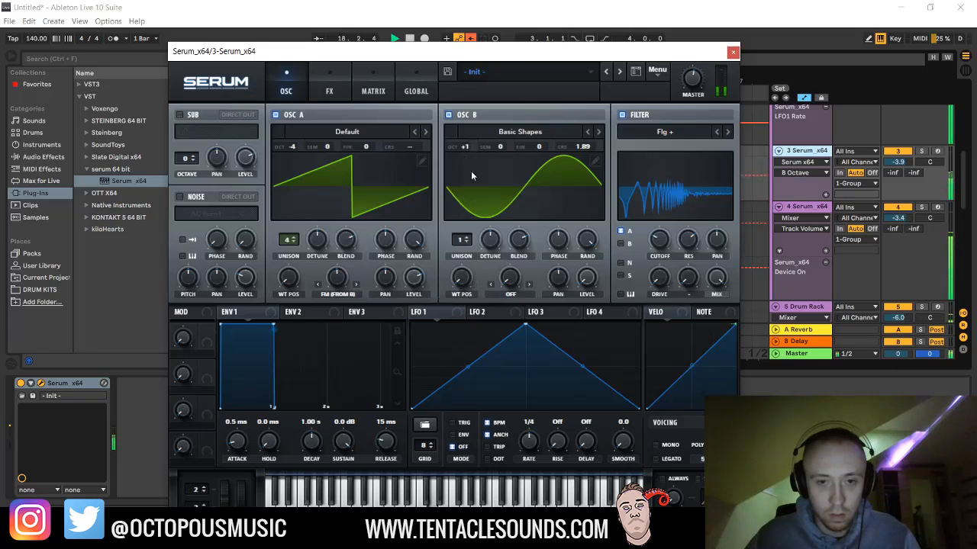
- Set oscillator B's warp mode to Mirror with a raised amount, and raise the filter resonance to about 97%
{"action": "left_click", "coordinate": [511, 296]}
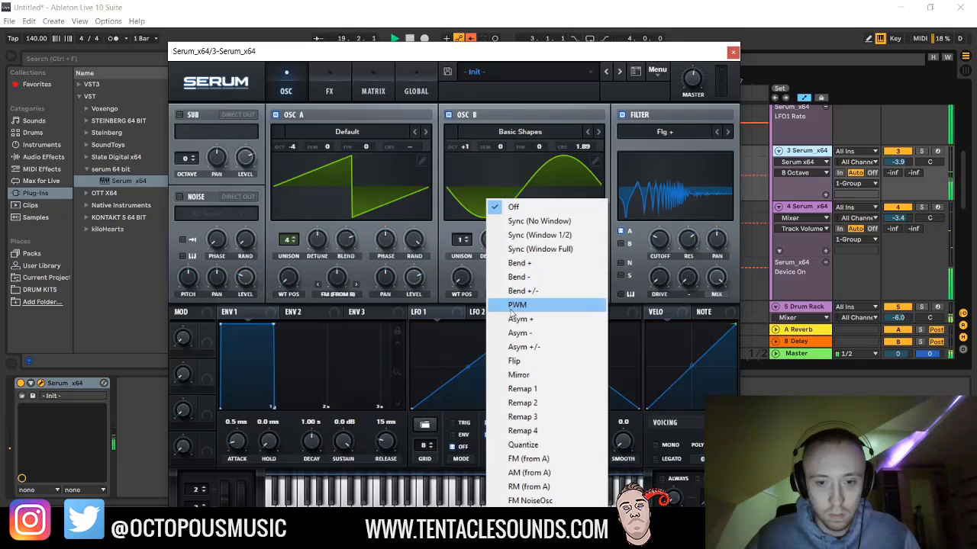
{"action": "left_click", "coordinate": [525, 373]}
{"action": "left_click_drag", "start_coordinate": [509, 278], "coordinate": [556, 188]}
{"action": "key", "text": "space"}
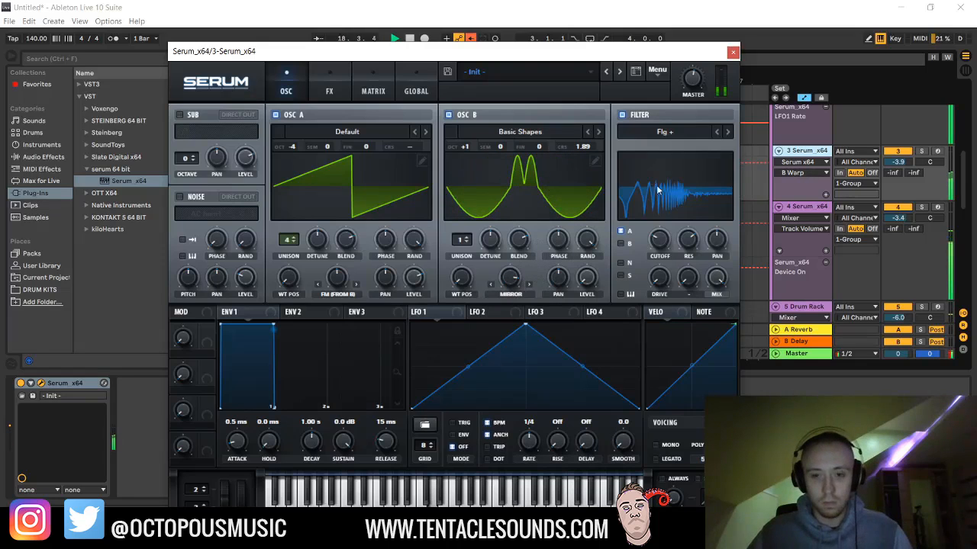
{"action": "left_click_drag", "start_coordinate": [676, 241], "coordinate": [694, 206]}
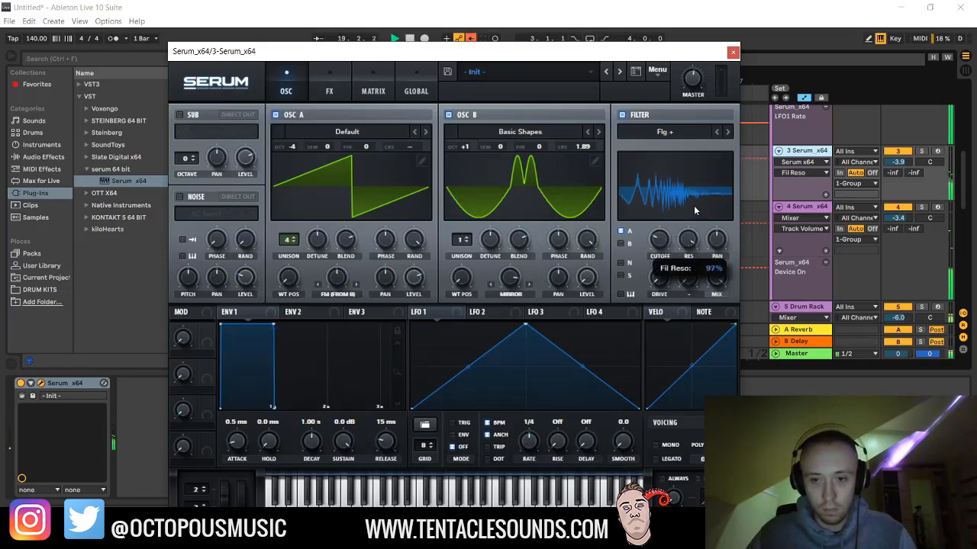
{"action": "left_click", "coordinate": [733, 51]}
- Shorten the D3 note in track 3's clip to end at bar 3 and duplicate it into the clip's second half
{"action": "double_click", "coordinate": [373, 153]}
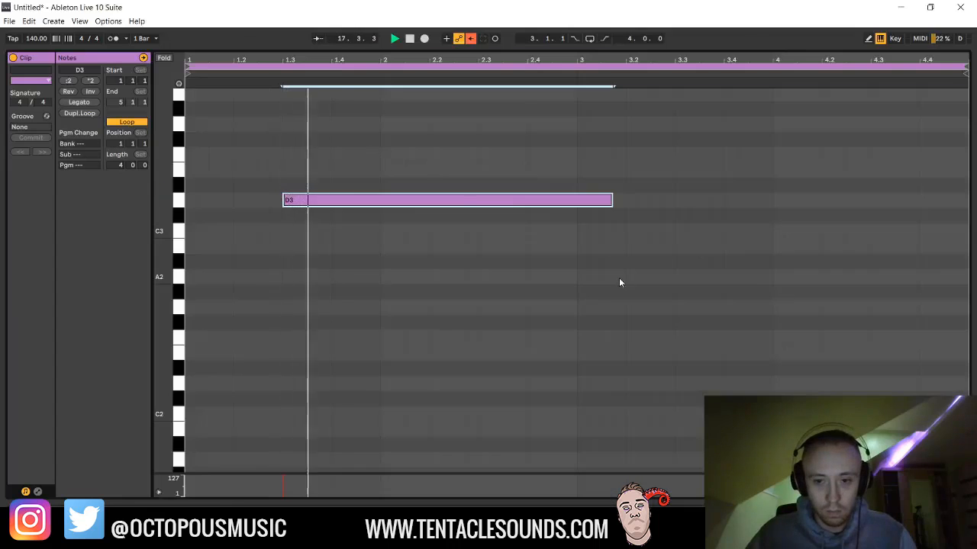
{"action": "left_click", "coordinate": [616, 204]}
{"action": "left_click_drag", "start_coordinate": [611, 200], "coordinate": [576, 200]}
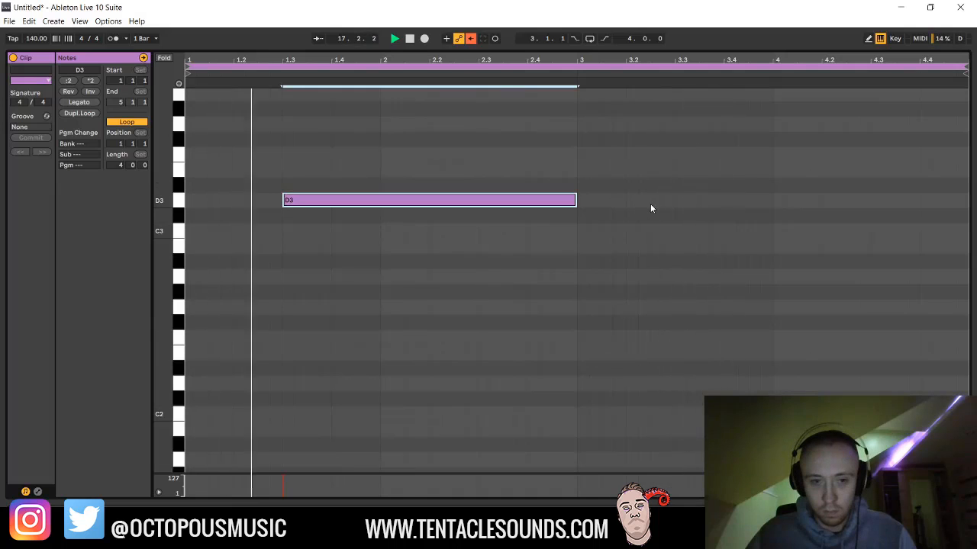
{"action": "left_click_drag", "start_coordinate": [574, 214], "coordinate": [109, 159]}
{"action": "key", "text": "ctrl+d"}
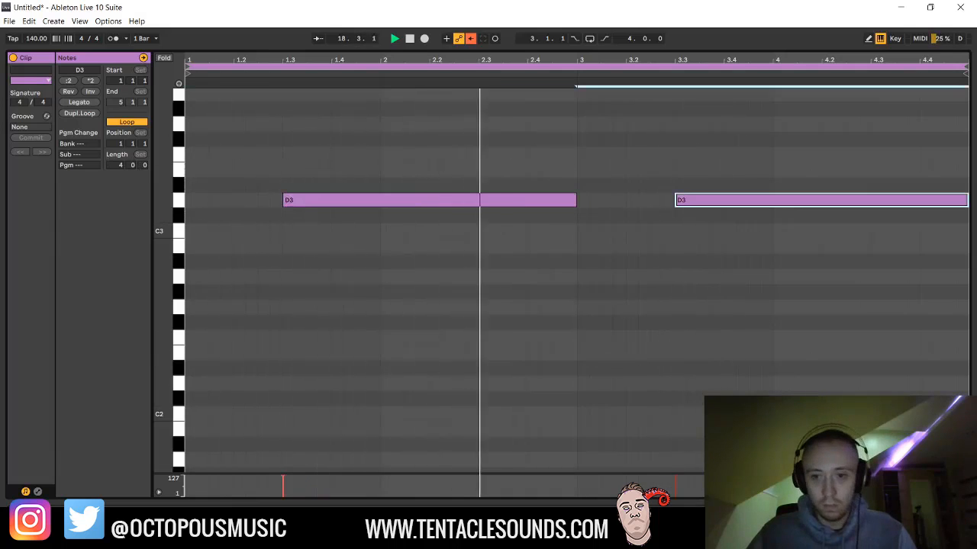
{"action": "key", "text": "shift+Tab"}
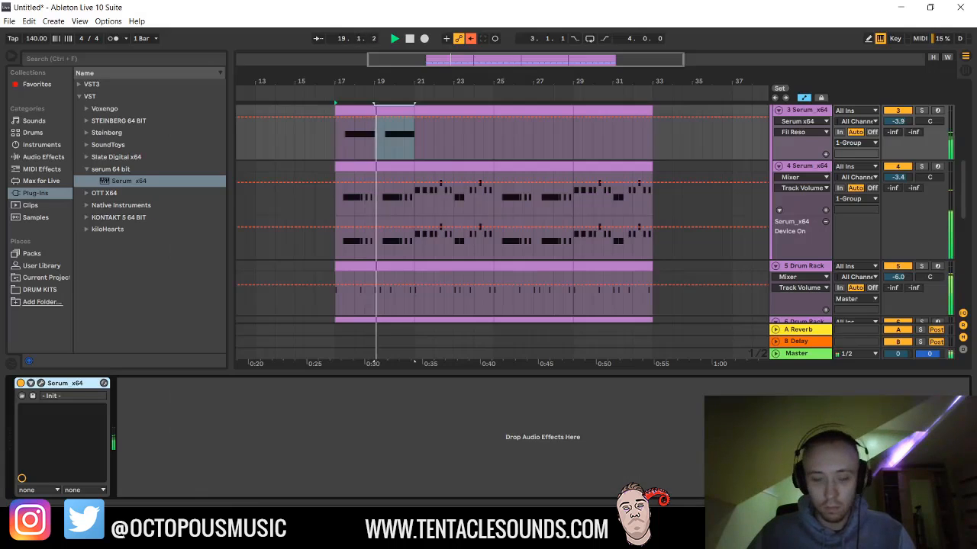
- Open track 3's Serum and listen to its part from position 17.3.1
{"action": "left_click", "coordinate": [41, 383]}
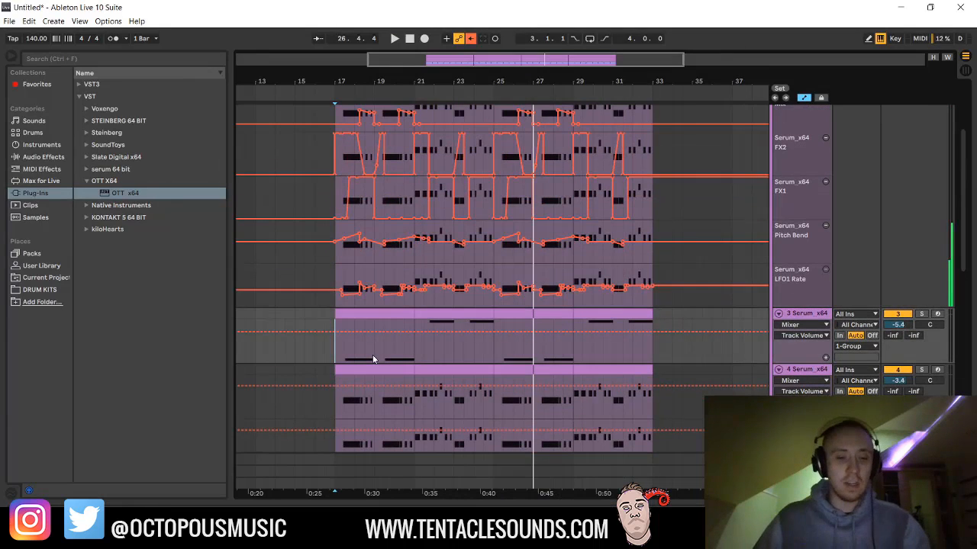
{"action": "left_click", "coordinate": [351, 356]}
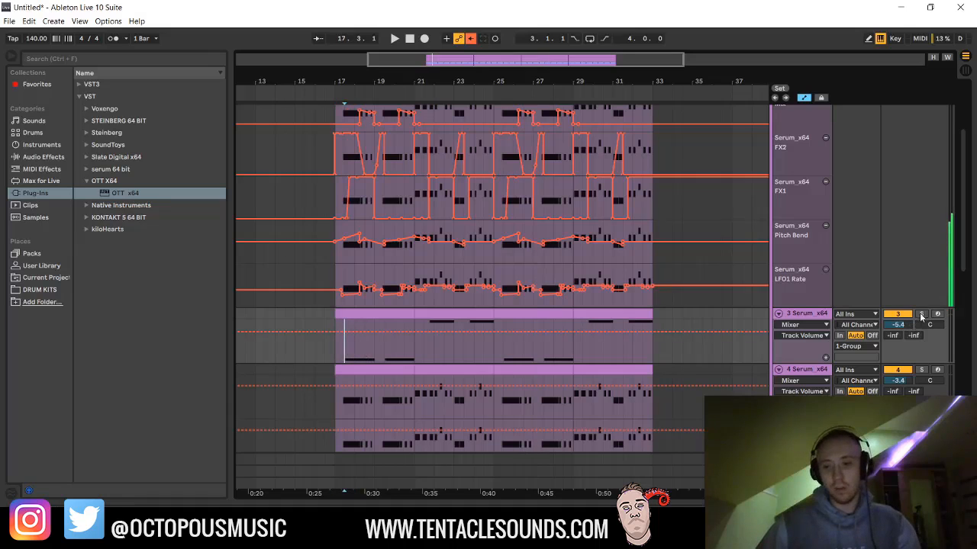
{"action": "key", "text": "space"}
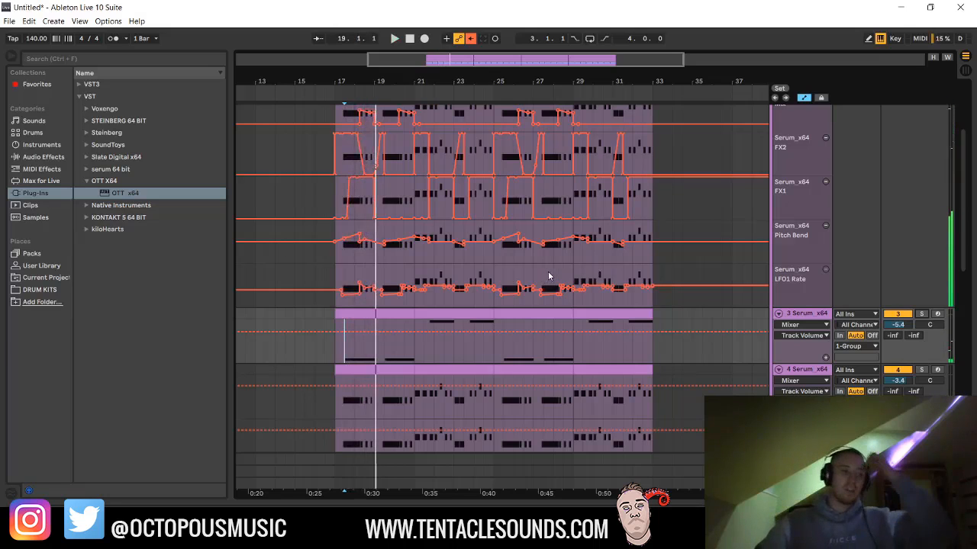
- Examine the effects chain in track 3's Serum, including its Reverb, during playback, and return to the arrangement
{"action": "left_click", "coordinate": [821, 319]}
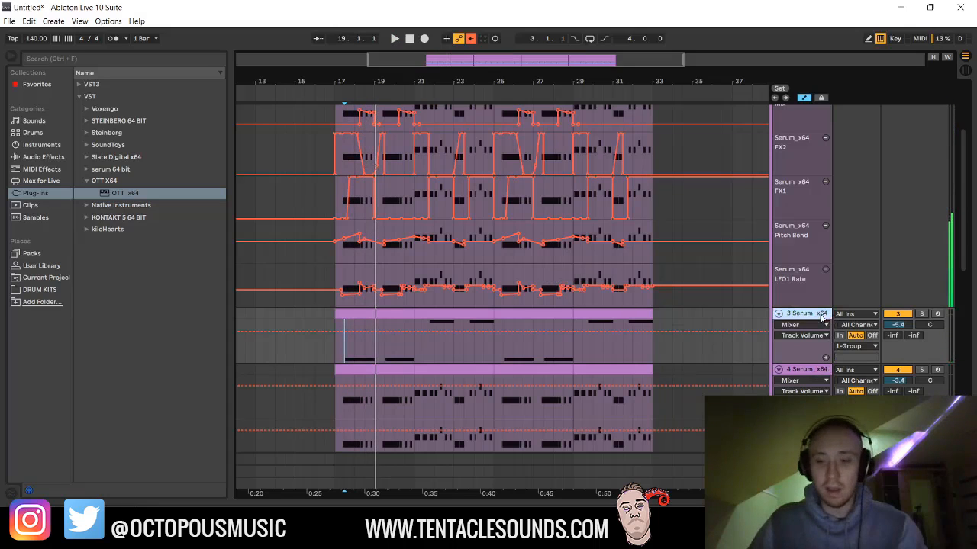
{"action": "double_click", "coordinate": [818, 314]}
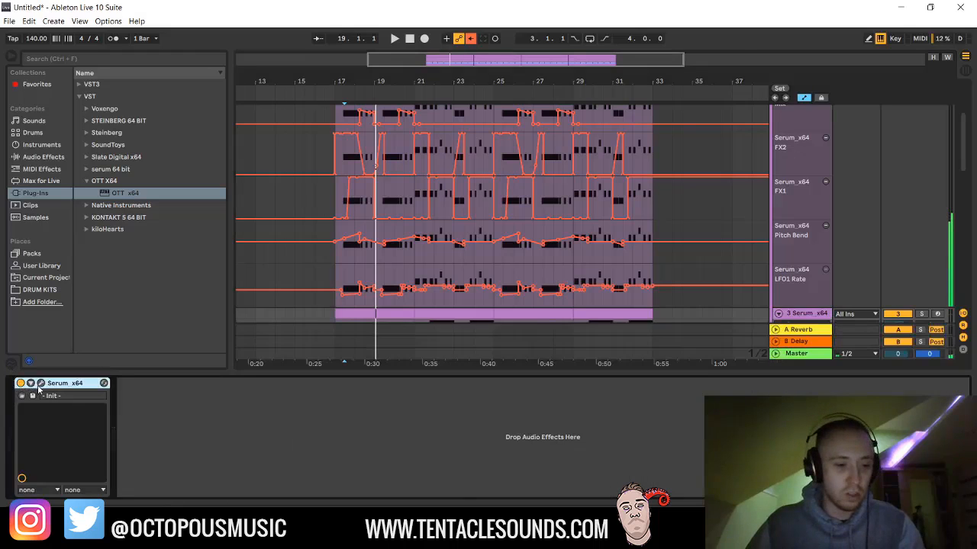
{"action": "left_click", "coordinate": [40, 384]}
{"action": "left_click", "coordinate": [329, 91]}
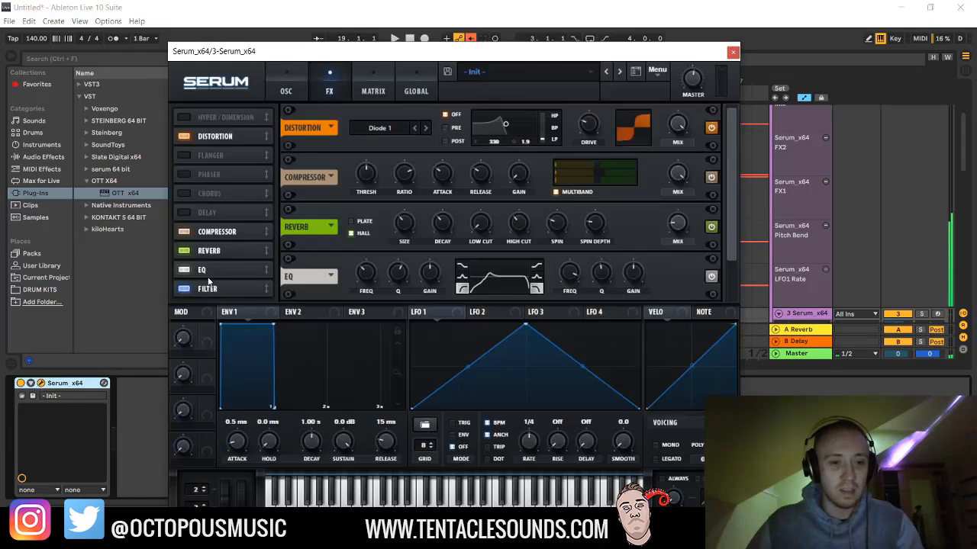
{"action": "left_click", "coordinate": [210, 253]}
{"action": "mouse_move", "coordinate": [682, 170]}
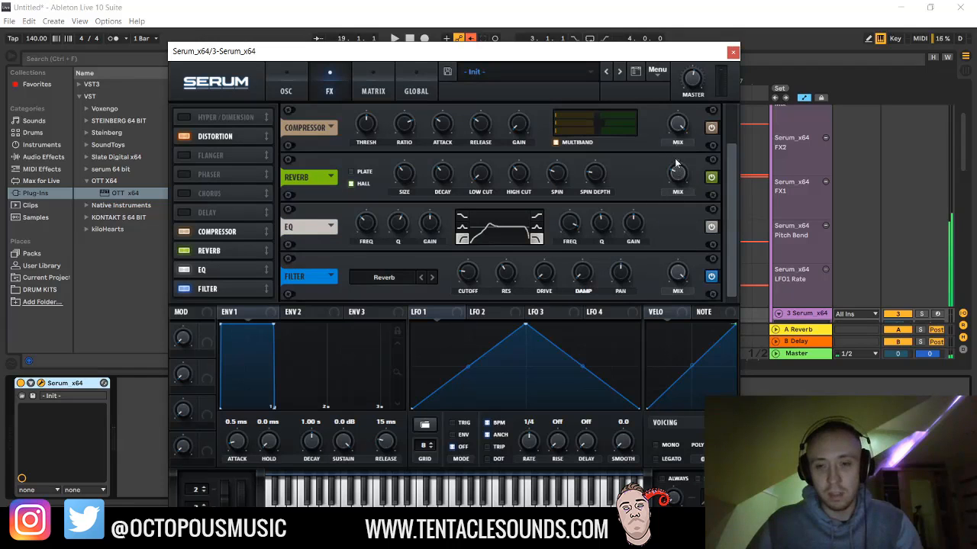
{"action": "key", "text": "space"}
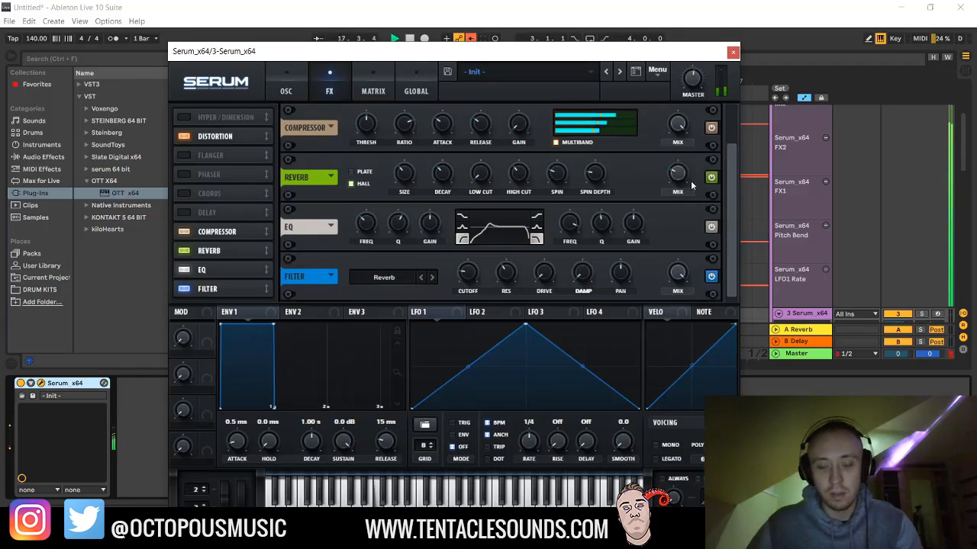
{"action": "left_click", "coordinate": [732, 52]}
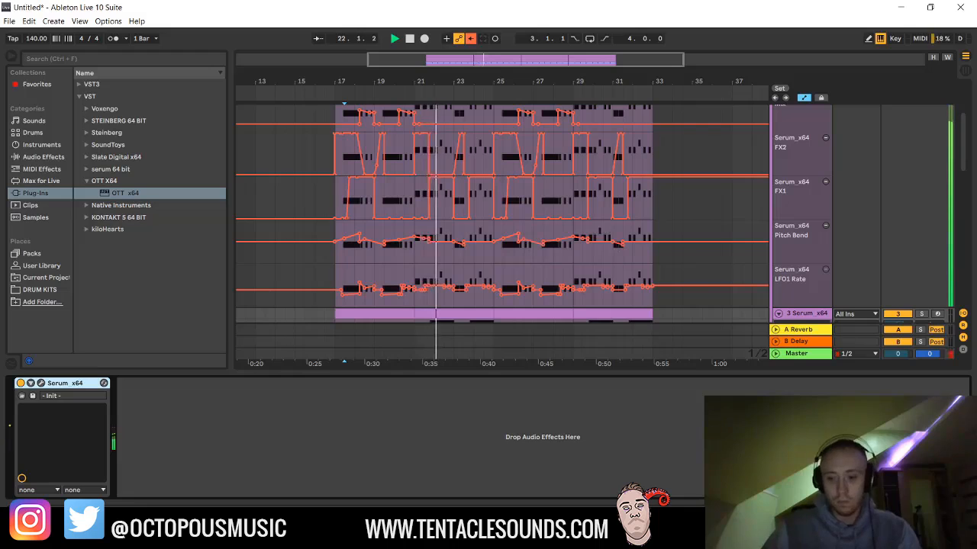
{"action": "key", "text": "ctrl+alt+l"}
{"action": "scroll", "coordinate": [552, 335], "scroll_direction": "up", "scroll_amount": 3}
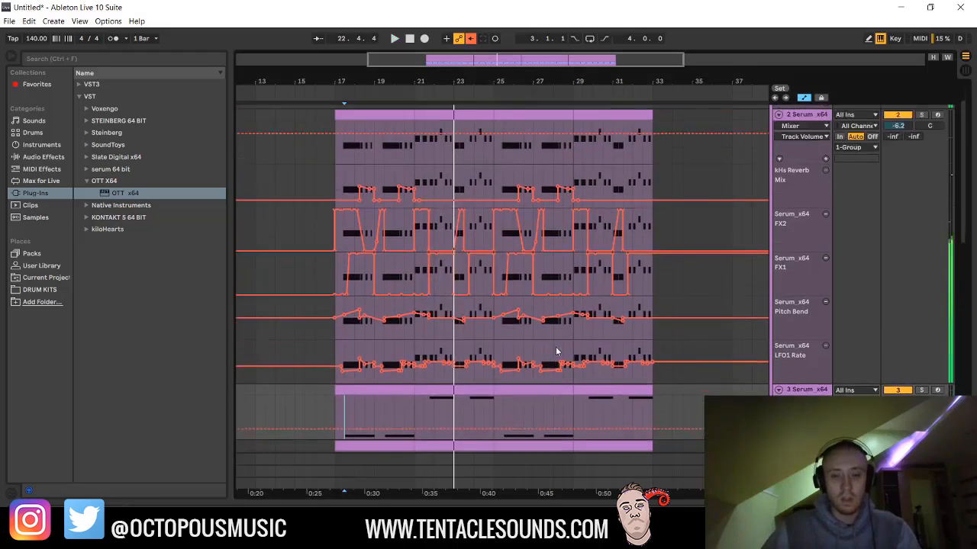
- Reopen track 3's Serum, play its part and adjust oscillator A's octave
{"action": "scroll", "coordinate": [556, 352], "scroll_direction": "up", "scroll_amount": 1}
{"action": "scroll", "coordinate": [656, 296], "scroll_direction": "down", "scroll_amount": 3}
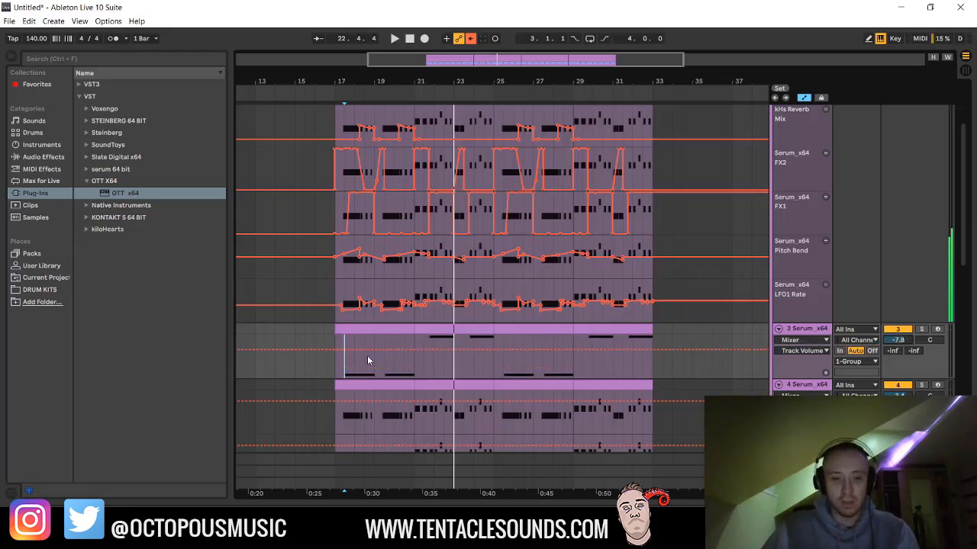
{"action": "key", "text": "space"}
{"action": "key", "text": "space"}
{"action": "left_click", "coordinate": [805, 329]}
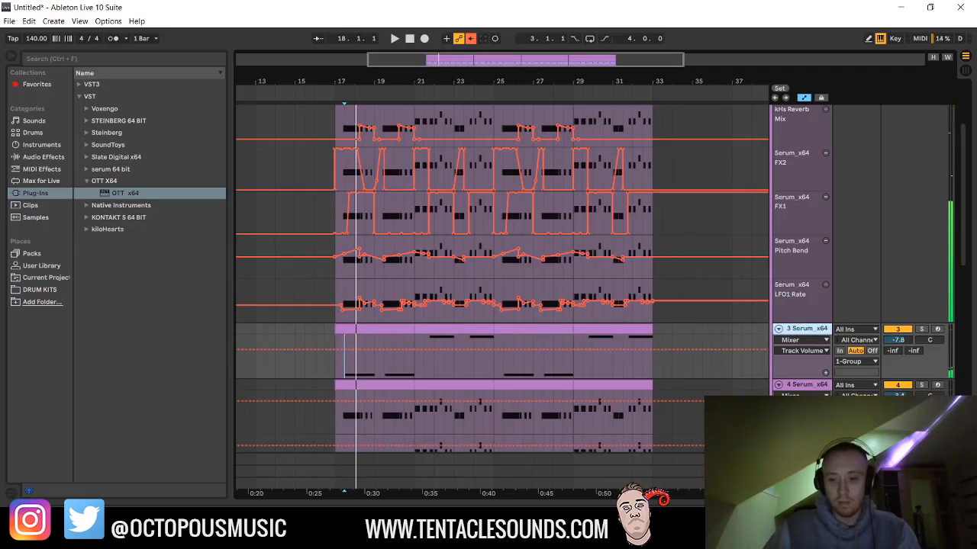
{"action": "key", "text": "ctrl+alt+l"}
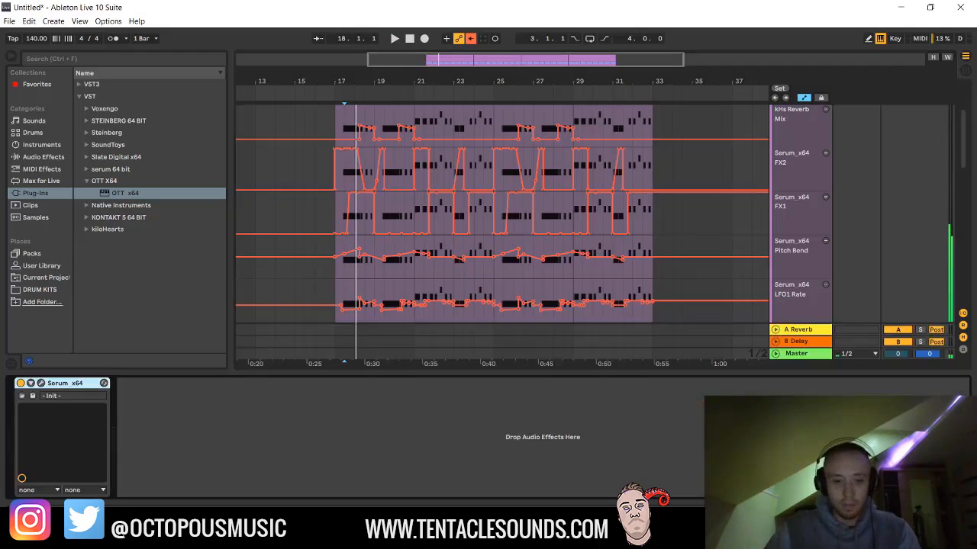
{"action": "left_click", "coordinate": [41, 383]}
{"action": "key", "text": "space"}
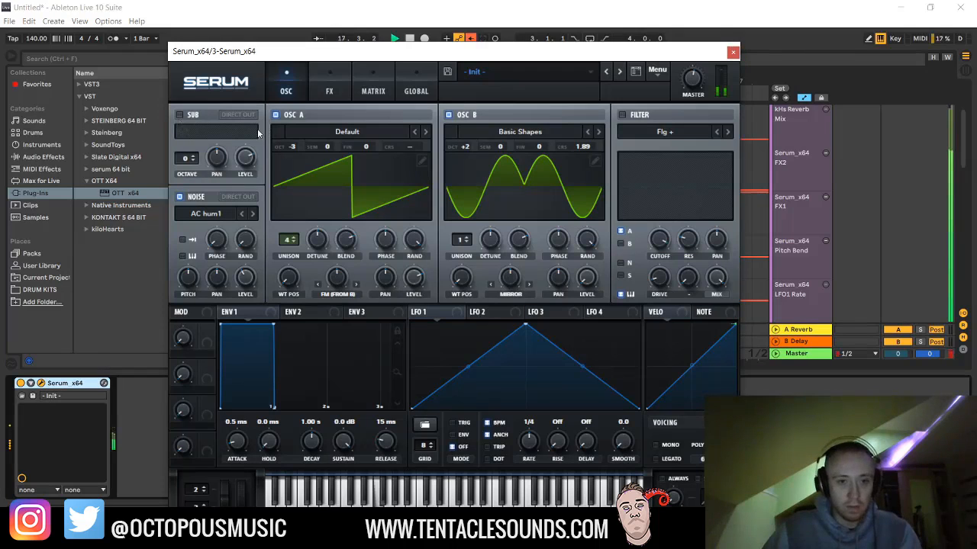
{"action": "left_click_drag", "start_coordinate": [292, 147], "coordinate": [296, 142]}
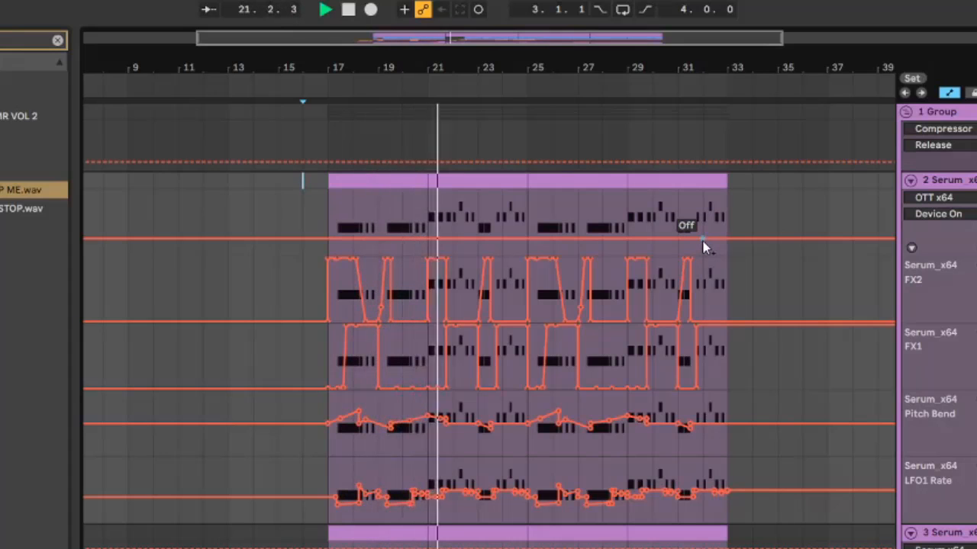
- Examine the full arrangement's tracks during playback, from the Serum layers through the drums, effects and vocal samples
{"action": "scroll", "coordinate": [706, 244], "scroll_direction": "down", "scroll_amount": 8}
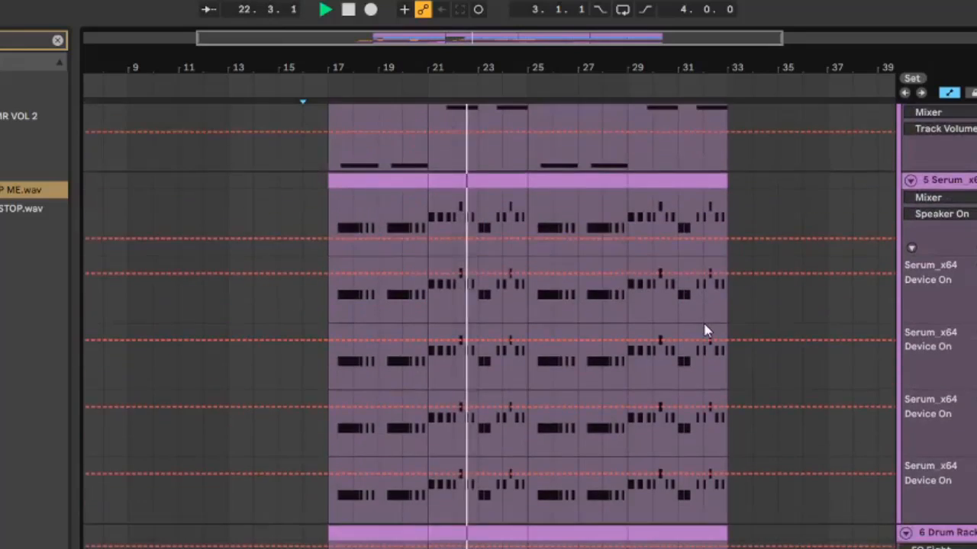
{"action": "scroll", "coordinate": [706, 332], "scroll_direction": "down", "scroll_amount": 10}
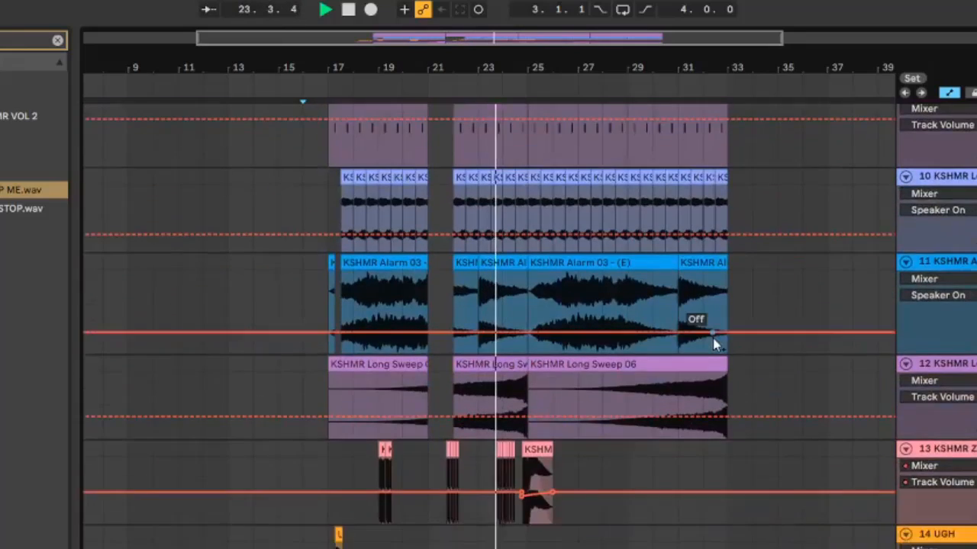
{"action": "scroll", "coordinate": [715, 340], "scroll_direction": "down", "scroll_amount": 10}
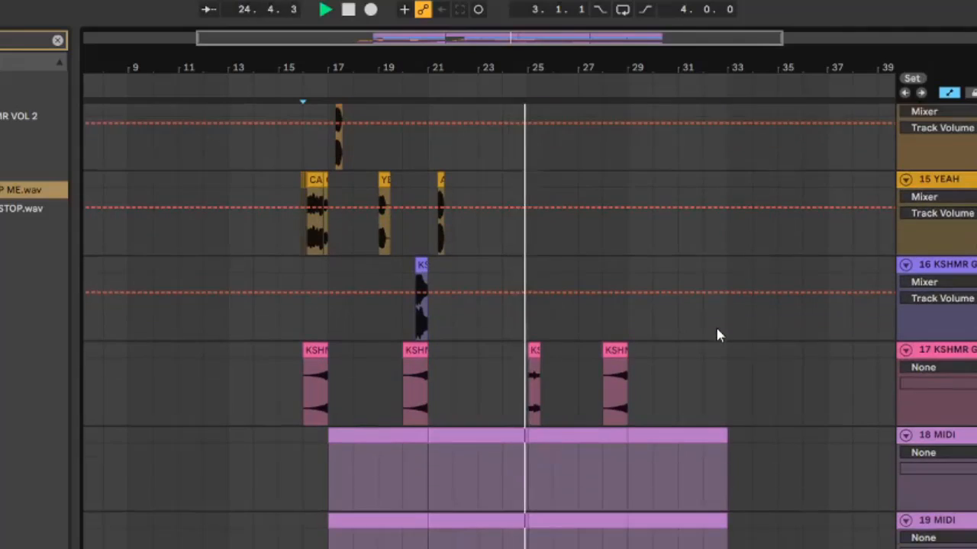
{"action": "scroll", "coordinate": [717, 335], "scroll_direction": "up", "scroll_amount": 10}
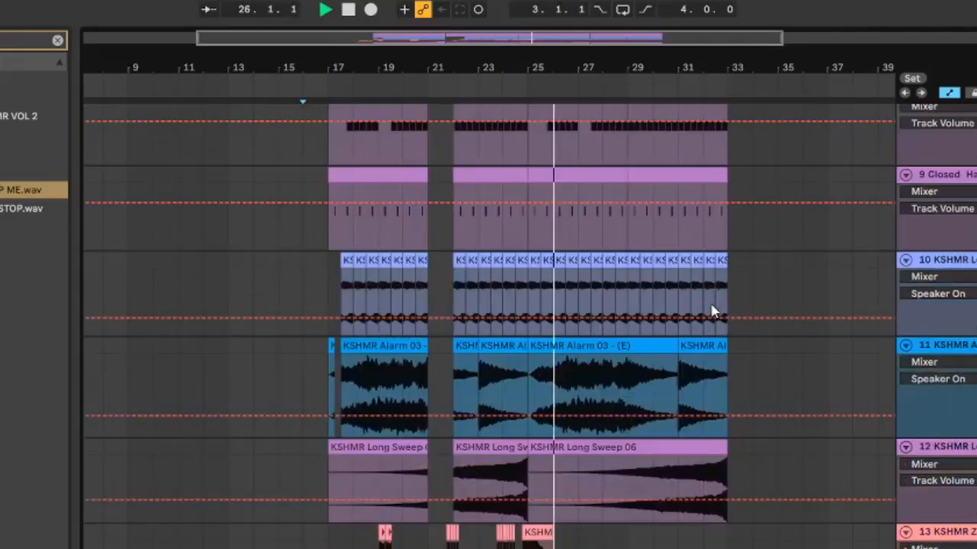
{"action": "scroll", "coordinate": [709, 305], "scroll_direction": "up", "scroll_amount": 10}
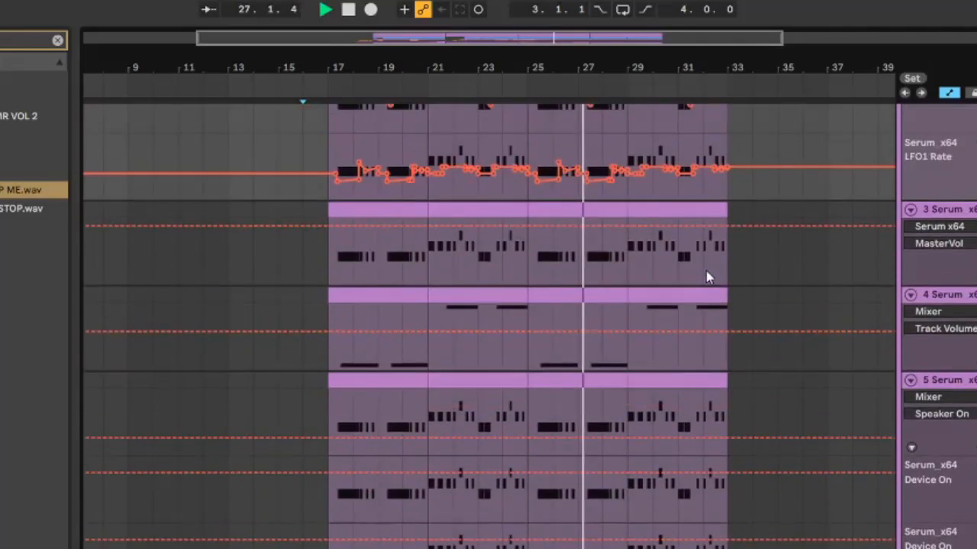
{"action": "scroll", "coordinate": [706, 276], "scroll_direction": "up", "scroll_amount": 6}
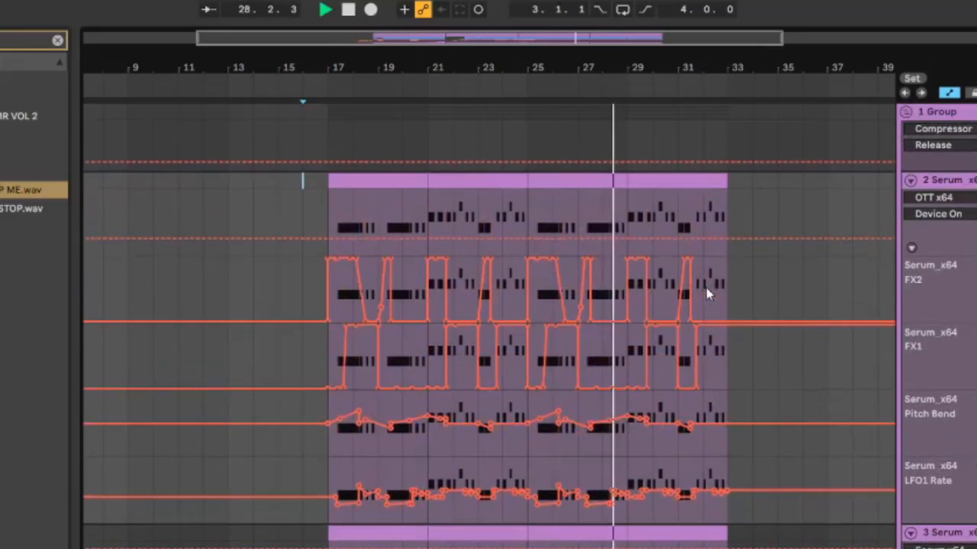